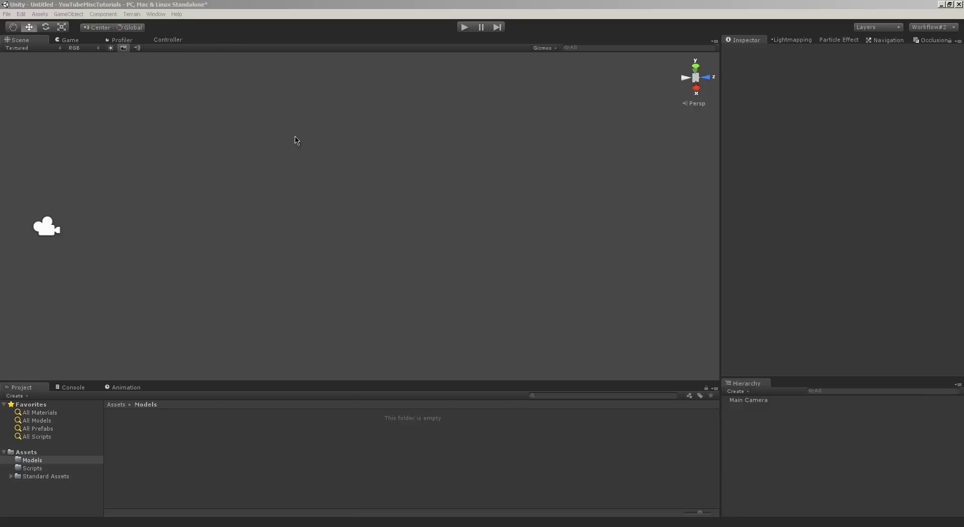
Turn on the ground grid in the empty scene and orbit the view to look out across it.
{"action": "left_click", "coordinate": [280, 348]}
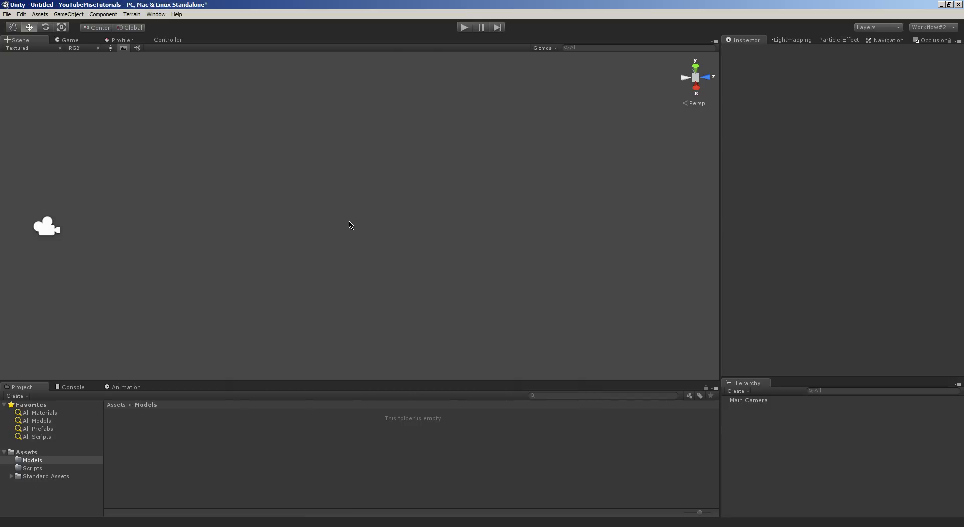
{"action": "left_click", "coordinate": [126, 48]}
{"action": "left_click_drag", "start_coordinate": [323, 209], "coordinate": [184, 144], "text": "alt"}
{"action": "scroll", "coordinate": [184, 143], "scroll_direction": "up", "scroll_amount": 5}
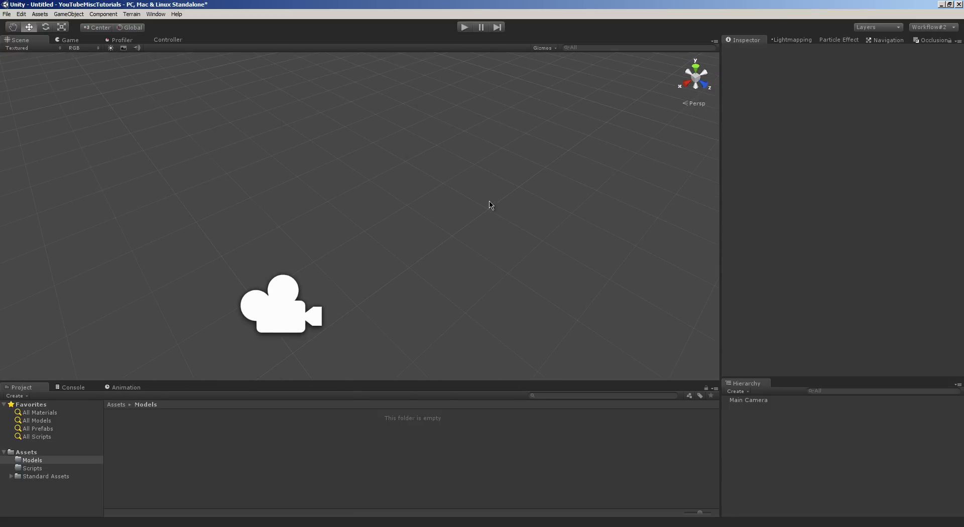
{"action": "left_click_drag", "start_coordinate": [476, 194], "coordinate": [345, 198], "text": "alt"}
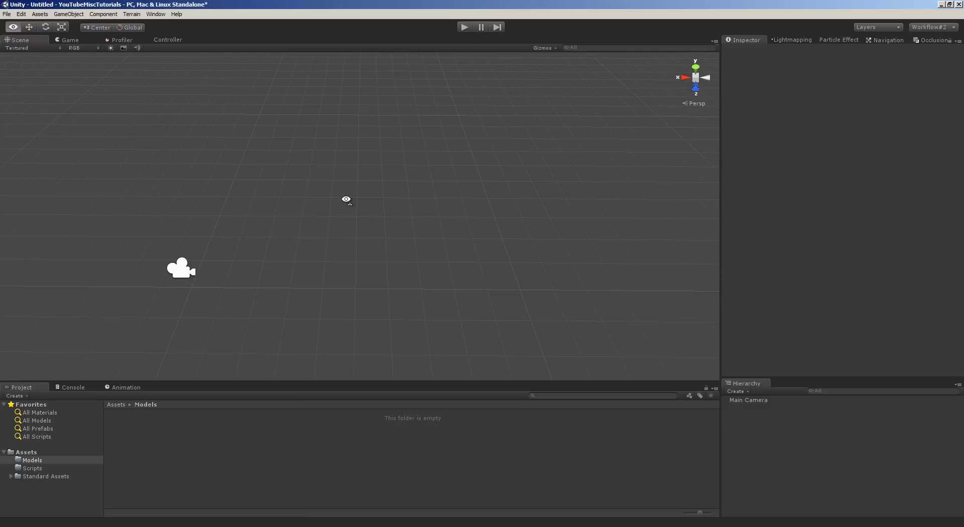
Add a cube and place it at position 0, 0, 0.
{"action": "left_click", "coordinate": [74, 16]}
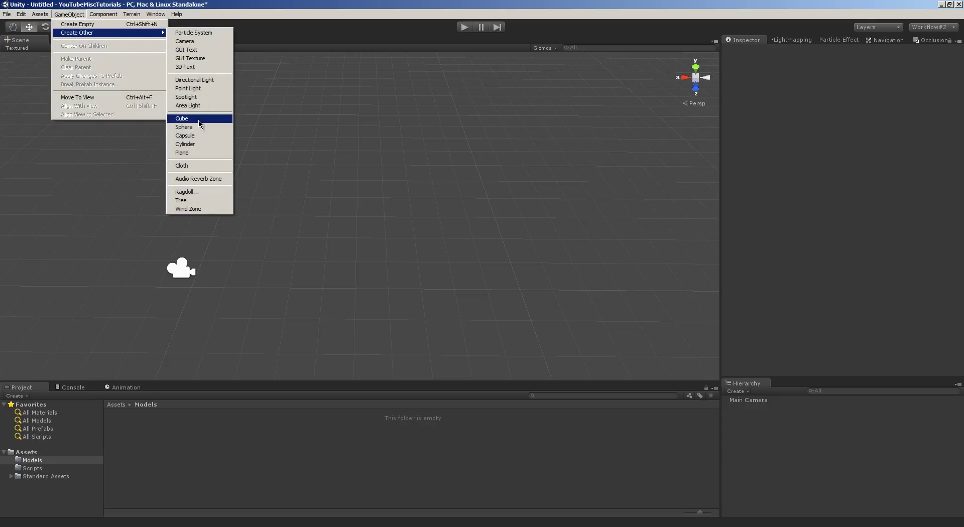
{"action": "left_click", "coordinate": [183, 119]}
{"action": "left_click", "coordinate": [764, 88]}
{"action": "type", "text": "0"}
{"action": "key", "text": "Tab"}
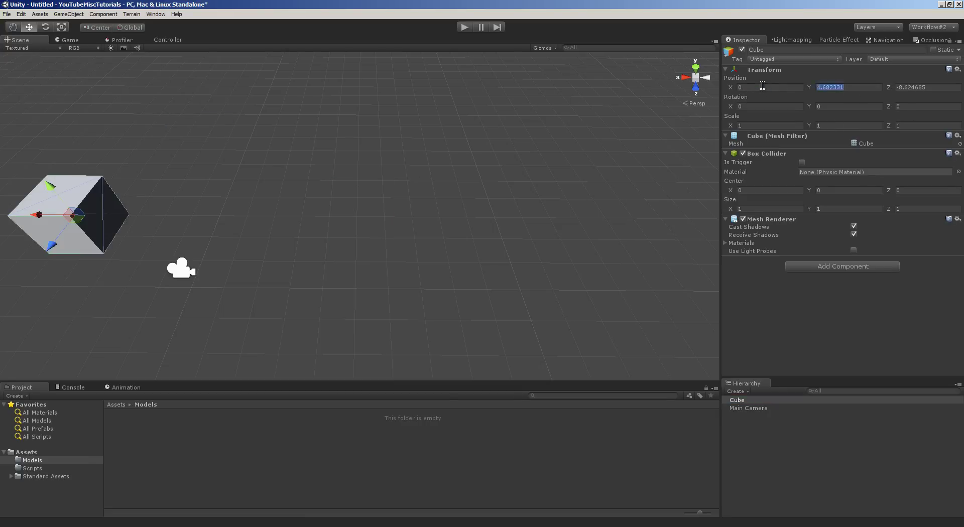
{"action": "type", "text": "0"}
{"action": "key", "text": "Tab"}
{"action": "type", "text": "0"}
Scale the cube to 20 × 0.1 × 20 to make a flat floor.
{"action": "left_click", "coordinate": [761, 126]}
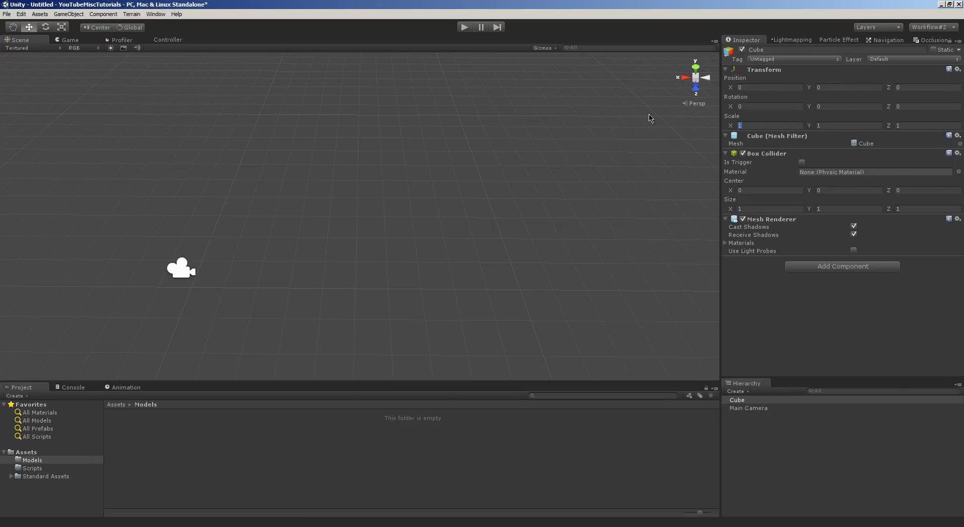
{"action": "type", "text": "20"}
{"action": "key", "text": "Tab"}
{"action": "type", "text": "20"}
{"action": "key", "text": "Tab"}
{"action": "type", "text": "20"}
{"action": "key", "text": "Return"}
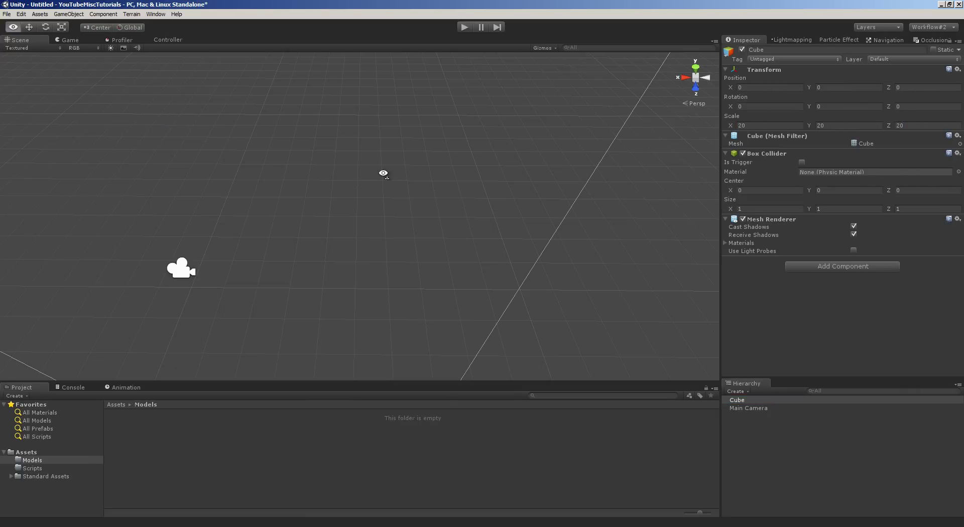
{"action": "left_click_drag", "start_coordinate": [384, 173], "coordinate": [432, 161], "text": "alt"}
{"action": "left_click", "coordinate": [822, 126]}
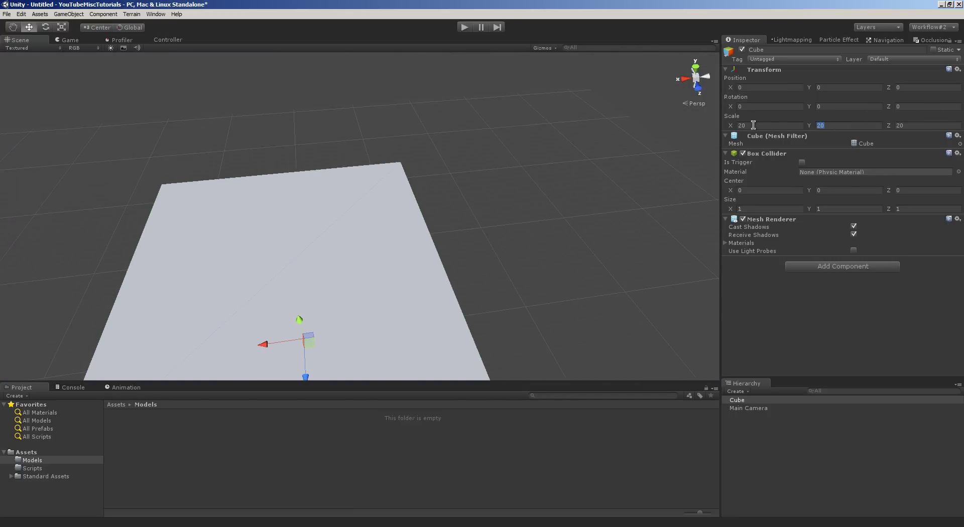
{"action": "type", "text": "0.1"}
{"action": "key", "text": "Return"}
{"action": "left_click_drag", "start_coordinate": [560, 151], "coordinate": [517, 215], "text": "alt"}
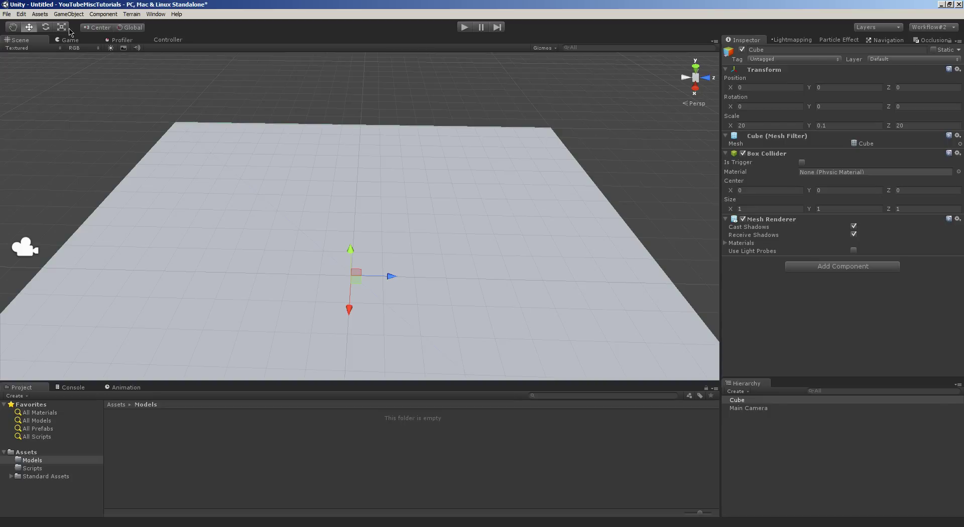
Add a Directional Light with Shadow Type set to Soft Shadows.
{"action": "left_click", "coordinate": [69, 14]}
{"action": "mouse_move", "coordinate": [98, 33]}
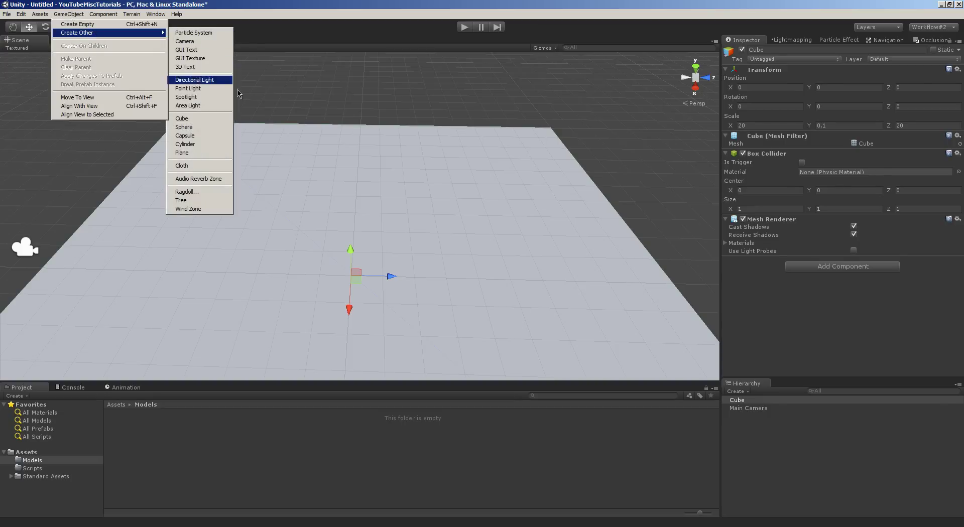
{"action": "left_click", "coordinate": [211, 80]}
{"action": "left_click", "coordinate": [856, 201]}
{"action": "left_click", "coordinate": [857, 227]}
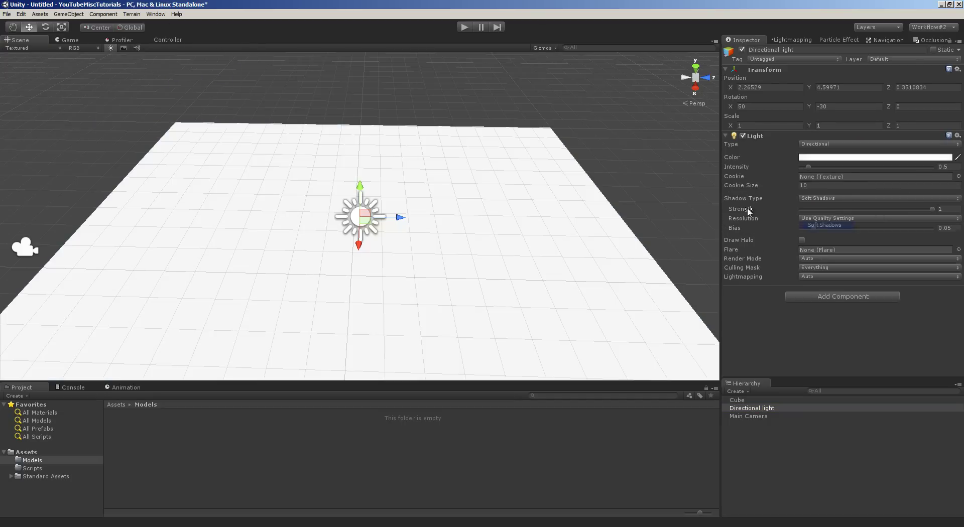
{"action": "left_click", "coordinate": [346, 83]}
{"action": "key", "text": "ctrl+s"}
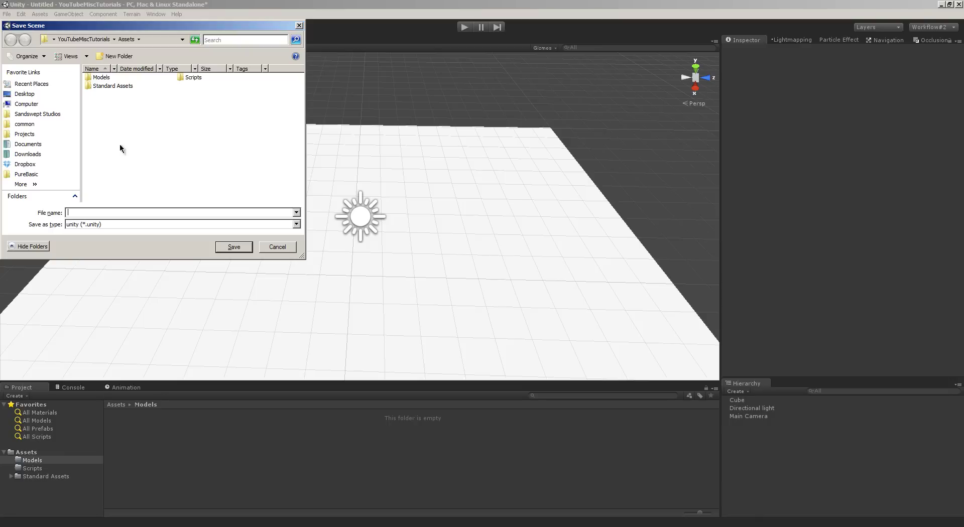
Create a Scenes folder under Assets and save the scene there as scene1.
{"action": "right_click", "coordinate": [115, 115]}
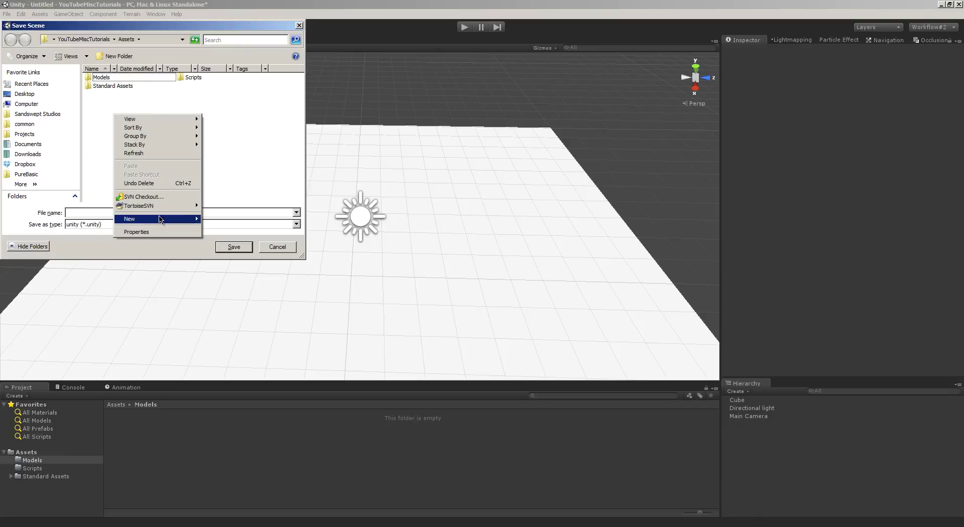
{"action": "mouse_move", "coordinate": [191, 219]}
{"action": "left_click", "coordinate": [265, 220]}
{"action": "type", "text": "Scn"}
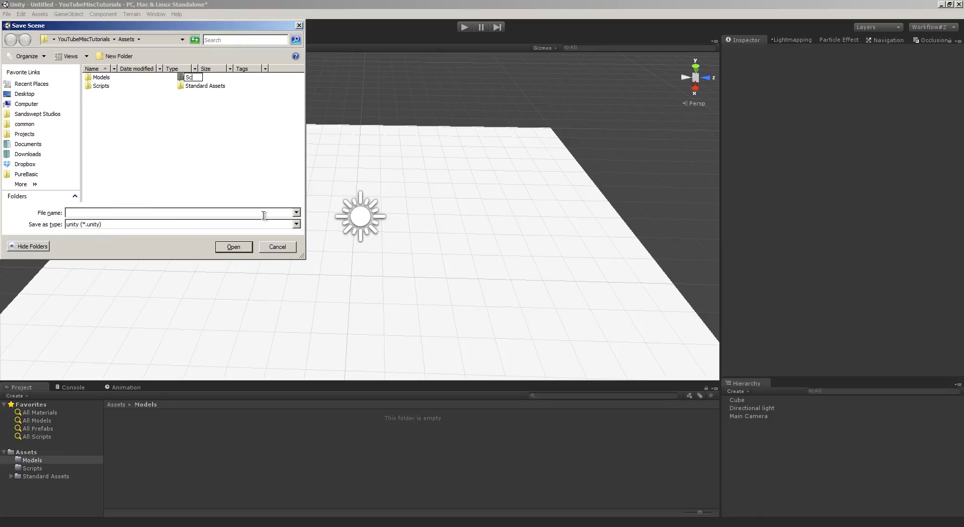
{"action": "key", "text": "BackSpace"}
{"action": "type", "text": "enes"}
{"action": "key", "text": "Return"}
{"action": "key", "text": "Return"}
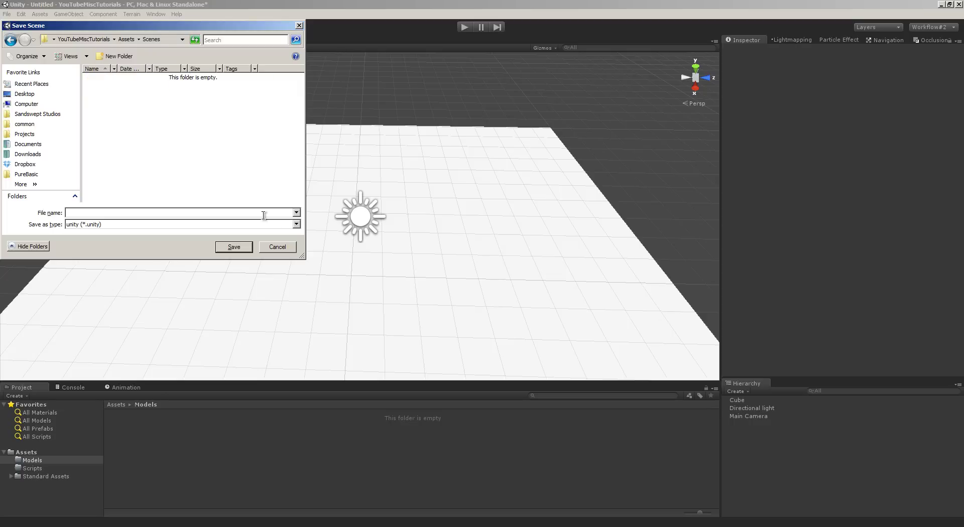
{"action": "type", "text": "scene1"}
{"action": "key", "text": "Return"}
{"action": "left_click_drag", "start_coordinate": [232, 188], "coordinate": [345, 208], "text": "alt"}
Zoom and pitch the Scene view over the floor, briefly checking the Profiler.
{"action": "scroll", "coordinate": [345, 207], "scroll_direction": "up", "scroll_amount": 8, "text": "alt"}
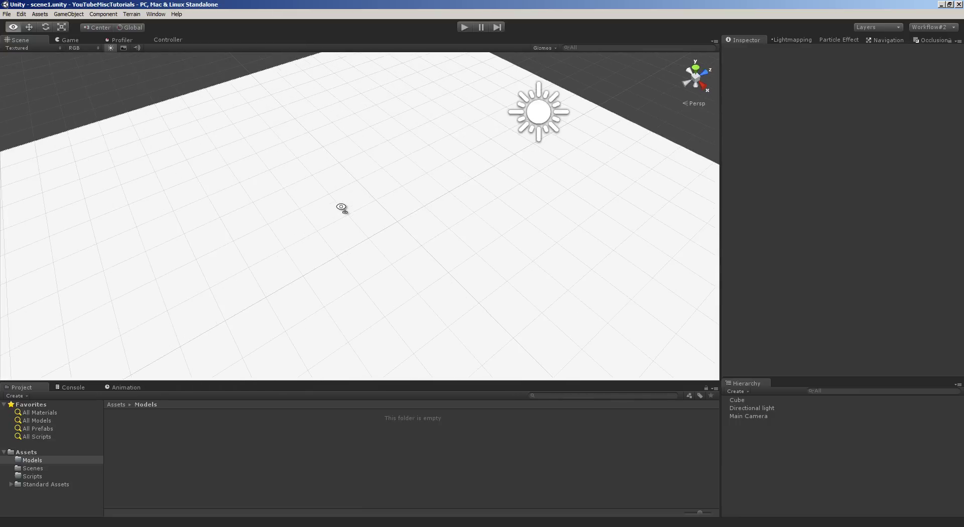
{"action": "scroll", "coordinate": [339, 195], "scroll_direction": "down", "scroll_amount": 5, "text": "alt"}
{"action": "left_click_drag", "start_coordinate": [338, 196], "coordinate": [338, 177], "text": "alt"}
{"action": "scroll", "coordinate": [338, 177], "scroll_direction": "down", "scroll_amount": 3, "text": "alt"}
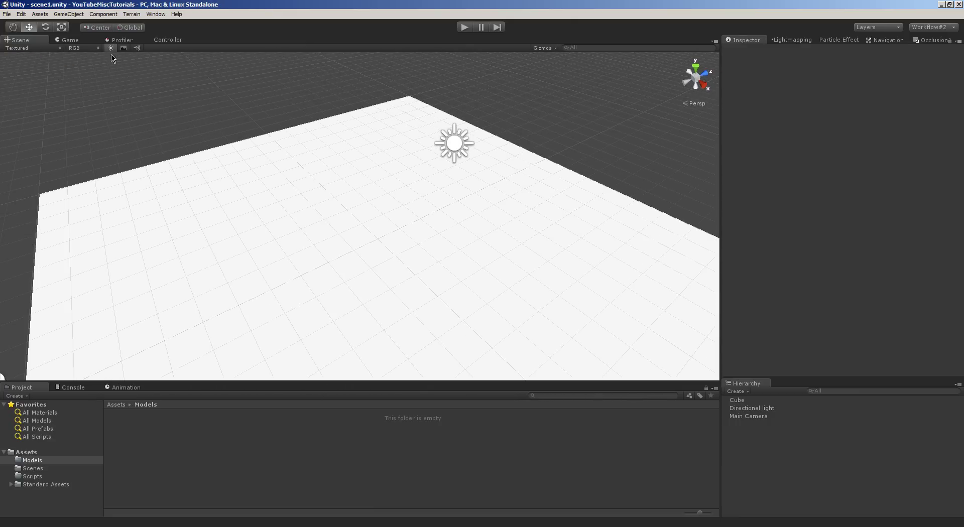
{"action": "left_click", "coordinate": [124, 42]}
{"action": "left_click", "coordinate": [33, 40]}
Create a new C# script named Destrcution in the Assets/Scripts folder.
{"action": "left_click", "coordinate": [30, 478]}
{"action": "right_click", "coordinate": [217, 421]}
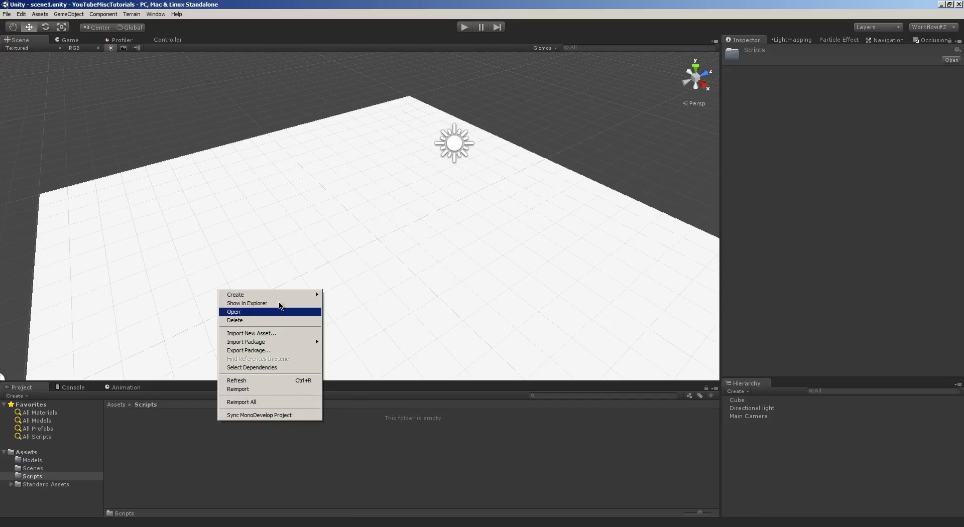
{"action": "mouse_move", "coordinate": [276, 296]}
{"action": "left_click", "coordinate": [352, 316]}
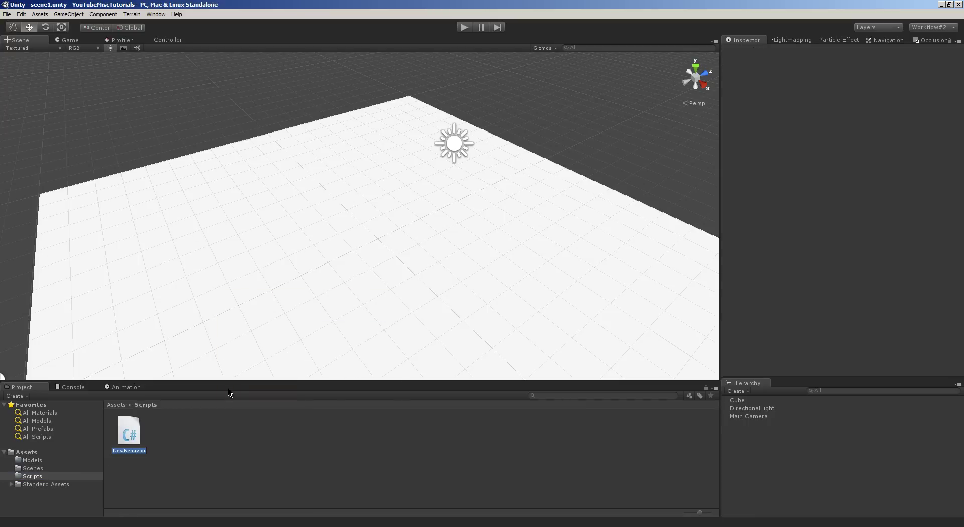
{"action": "type", "text": "Destrcution"}
{"action": "key", "text": "Return"}
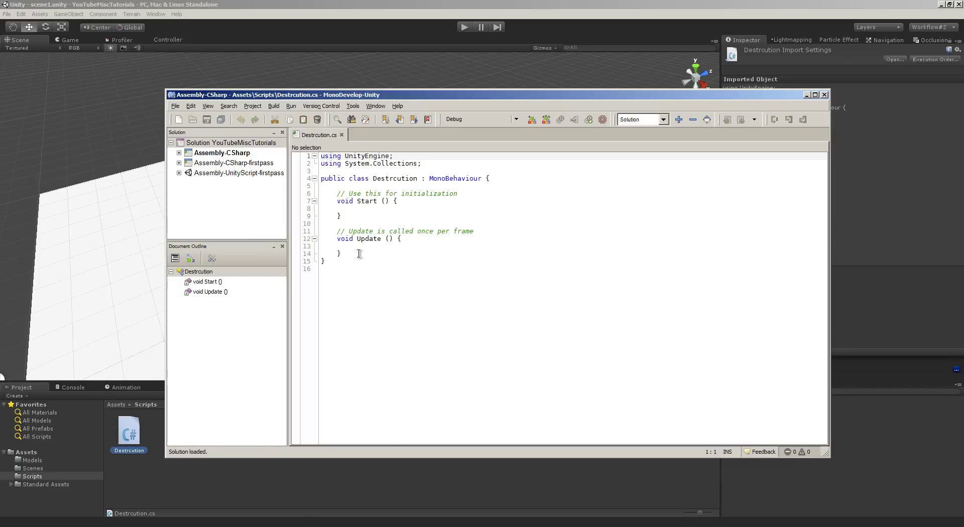
Delete the default Start and Update methods and put the class brace on its own line.
{"action": "left_click_drag", "start_coordinate": [342, 254], "coordinate": [322, 189]}
{"action": "key", "text": "Delete"}
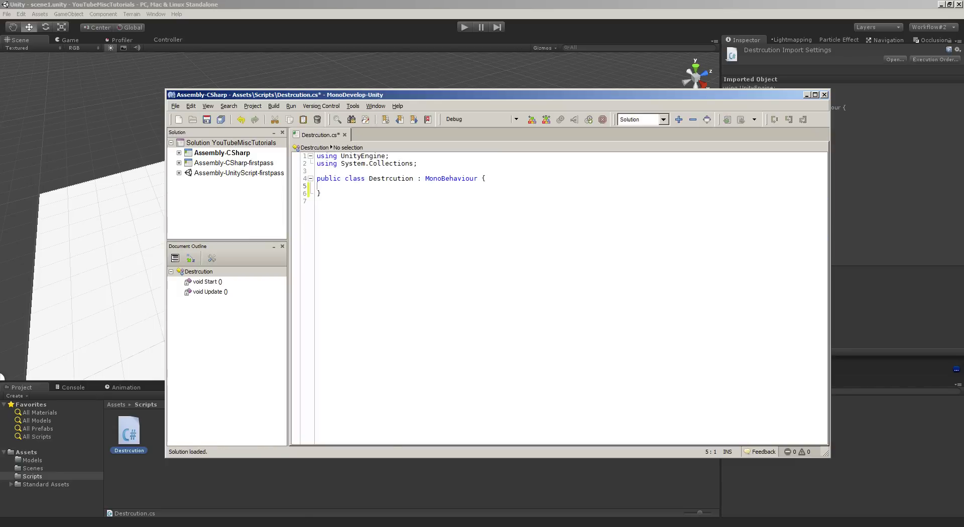
{"action": "key", "text": "Left"}
{"action": "key", "text": "Left"}
{"action": "key", "text": "Return"}
Declare the field 'public GameObject destructionPiece;' inside the class.
{"action": "left_click", "coordinate": [317, 193]}
{"action": "type", "text": "public "}
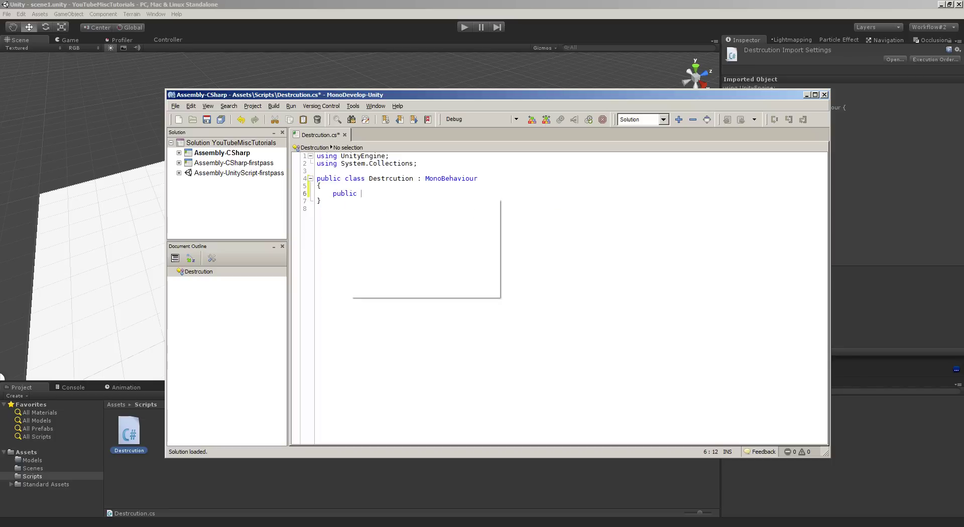
{"action": "type", "text": "GameObject "}
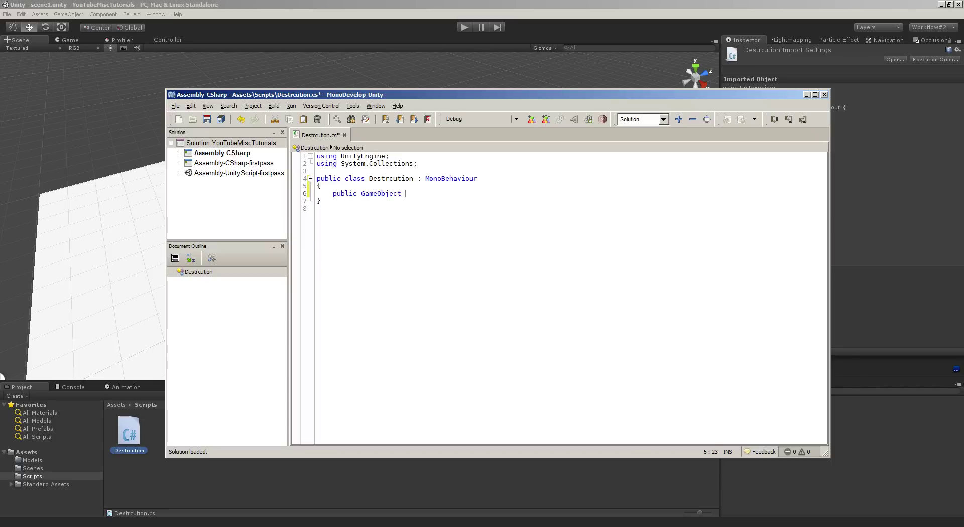
{"action": "type", "text": "debri"}
{"action": "key", "text": "BackSpace"}
{"action": "key", "text": "BackSpace"}
{"action": "key", "text": "BackSpace"}
{"action": "key", "text": "BackSpace"}
{"action": "type", "text": "estructionPiece;"}
{"action": "key", "text": "Return"}
{"action": "key", "text": "Return"}
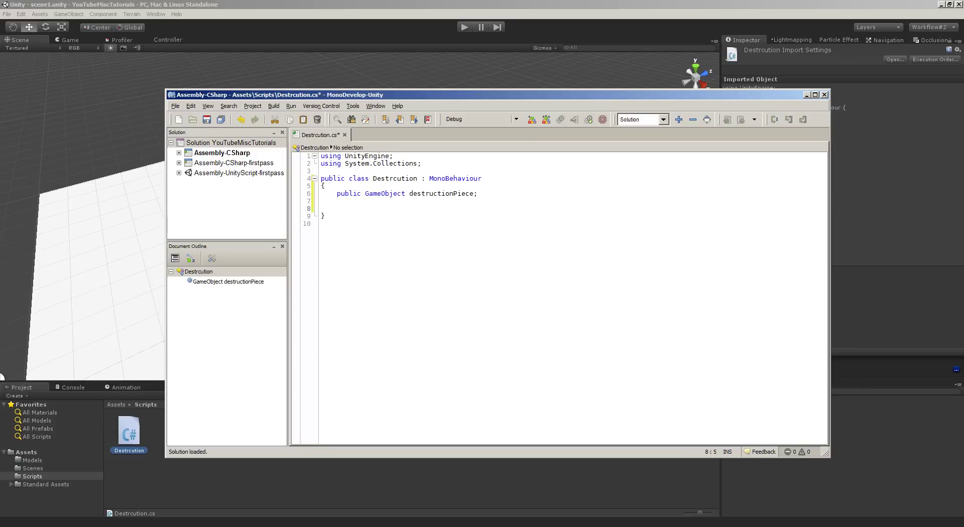
{"action": "left_click_drag", "start_coordinate": [829, 456], "coordinate": [599, 449]}
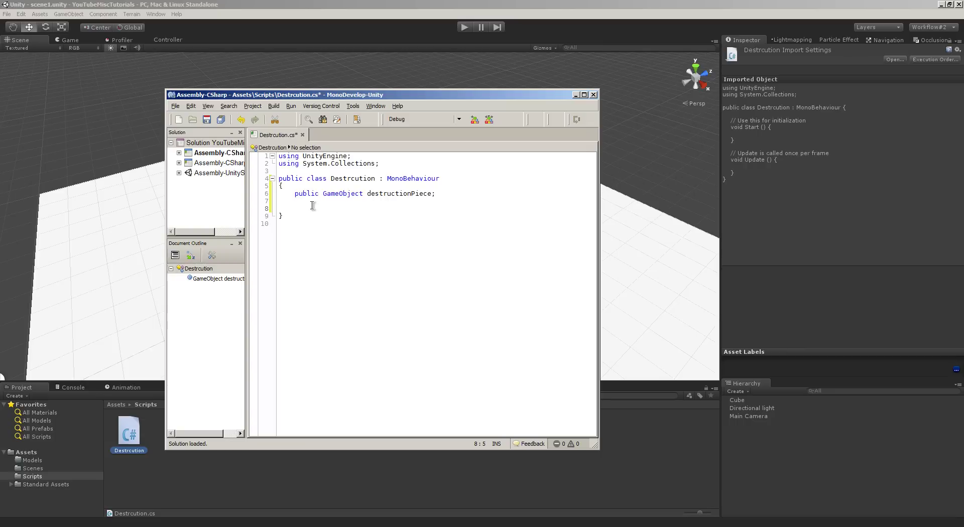
Add a void OnMouseDown() method containing Destroy(gameObject);.
{"action": "type", "text": "void OnMouseDown()"}
{"action": "key", "text": "Return"}
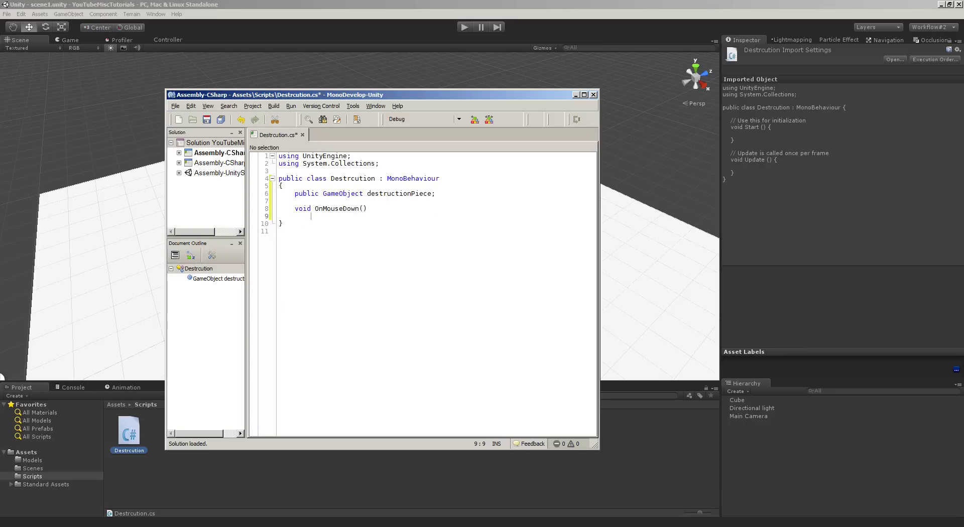
{"action": "type", "text": "{"}
{"action": "key", "text": "Return"}
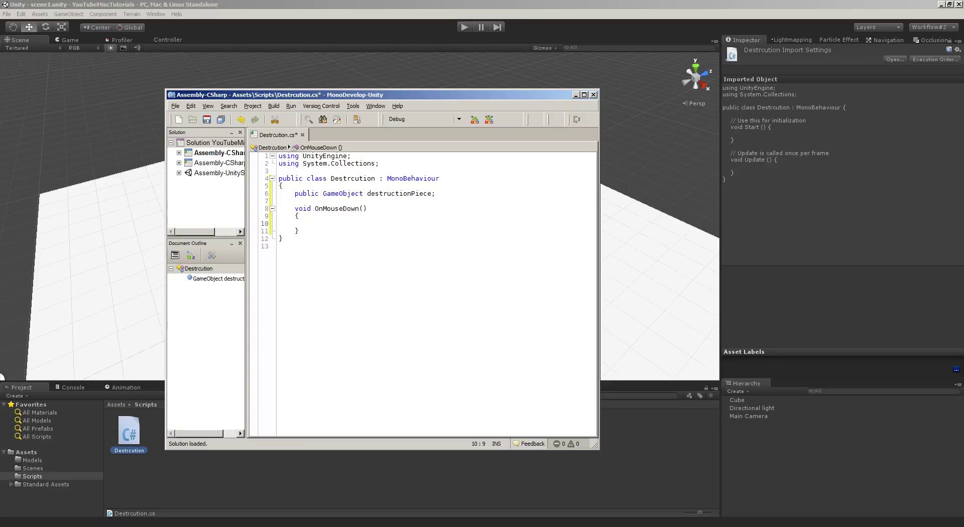
{"action": "type", "text": "Destr"}
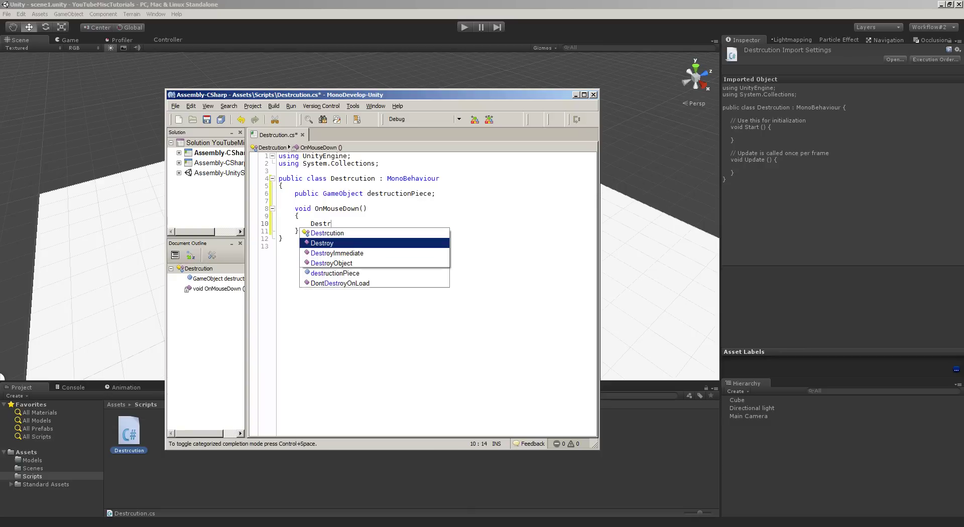
{"action": "type", "text": "oy(gameo"}
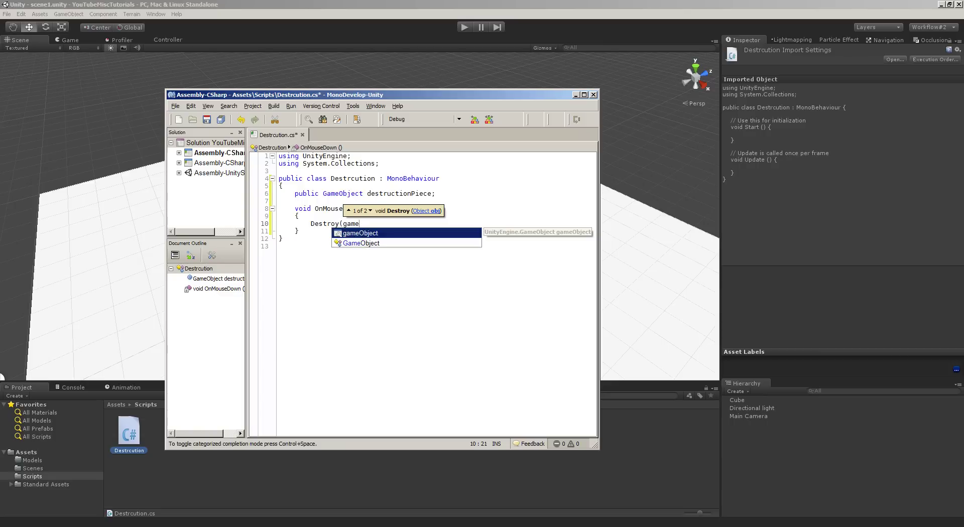
{"action": "type", "text": "Object);"}
{"action": "key", "text": "Home"}
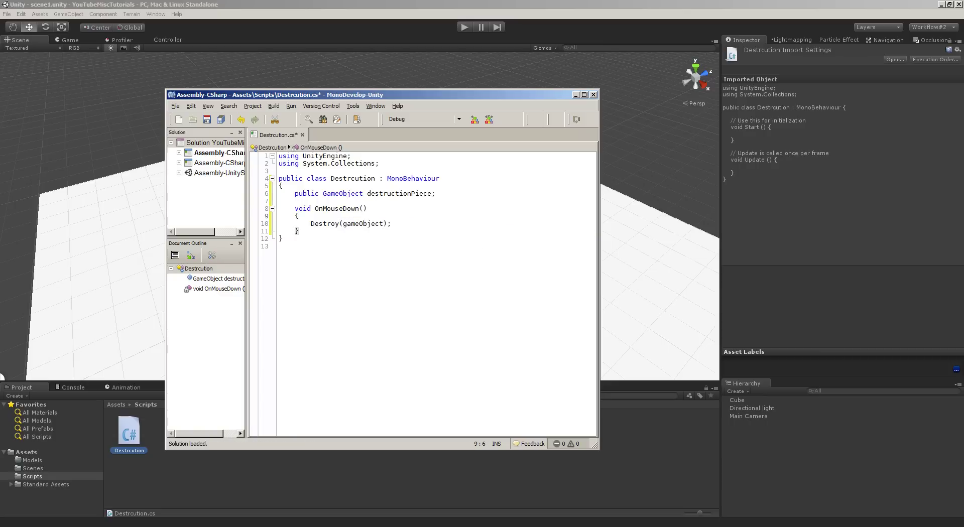
{"action": "key", "text": "Return"}
{"action": "key", "text": "Up"}
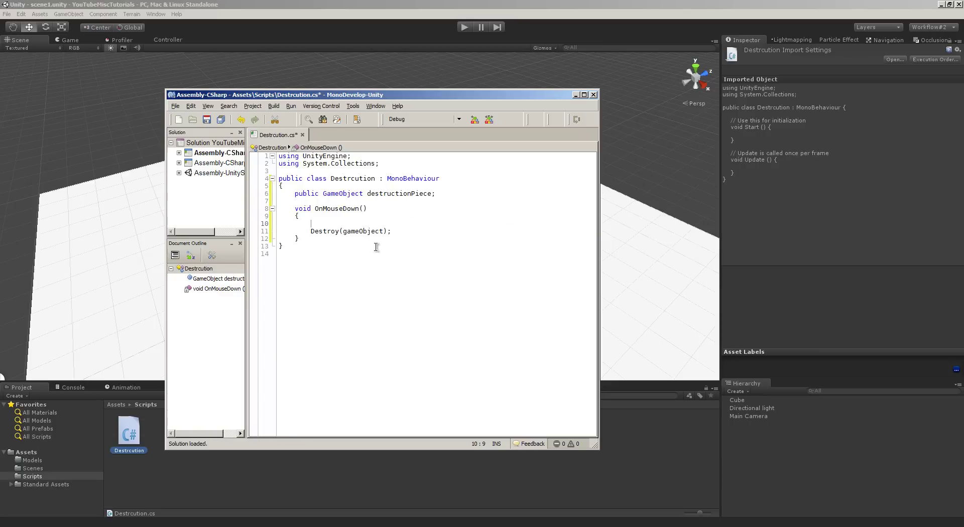
{"action": "left_click_drag", "start_coordinate": [311, 231], "coordinate": [411, 235]}
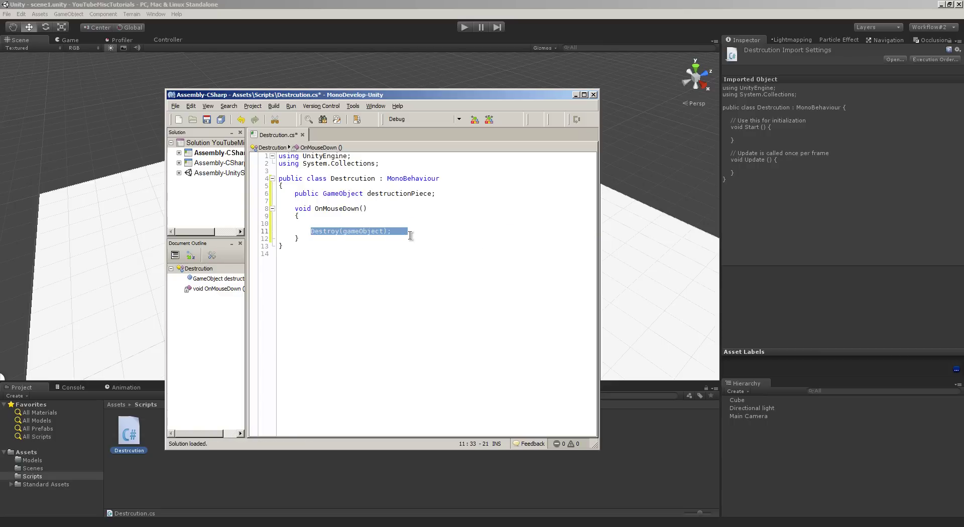
{"action": "left_click", "coordinate": [410, 235]}
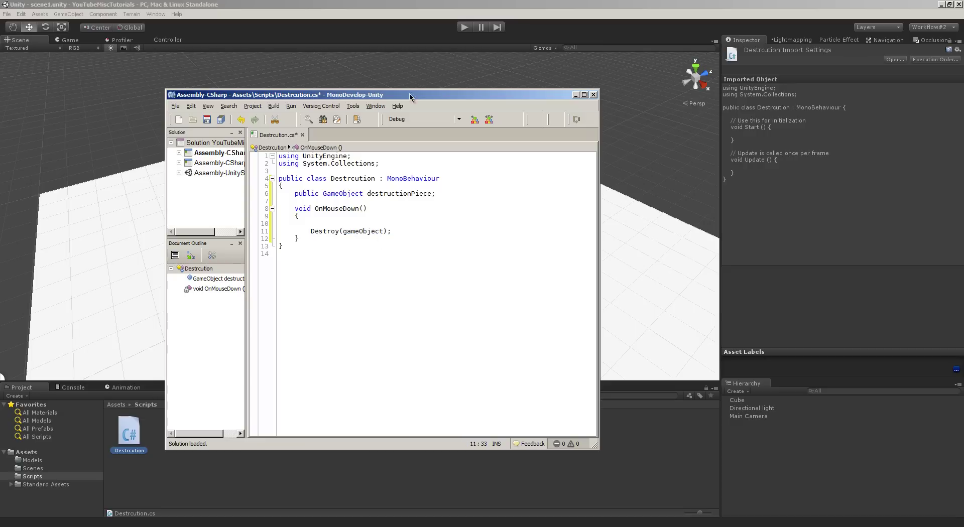
{"action": "left_click_drag", "start_coordinate": [404, 96], "coordinate": [404, 89]}
Insert Instantiate(destructionPiece, transform.position, transform.rotation); above the Destroy call and save.
{"action": "left_click", "coordinate": [341, 218]}
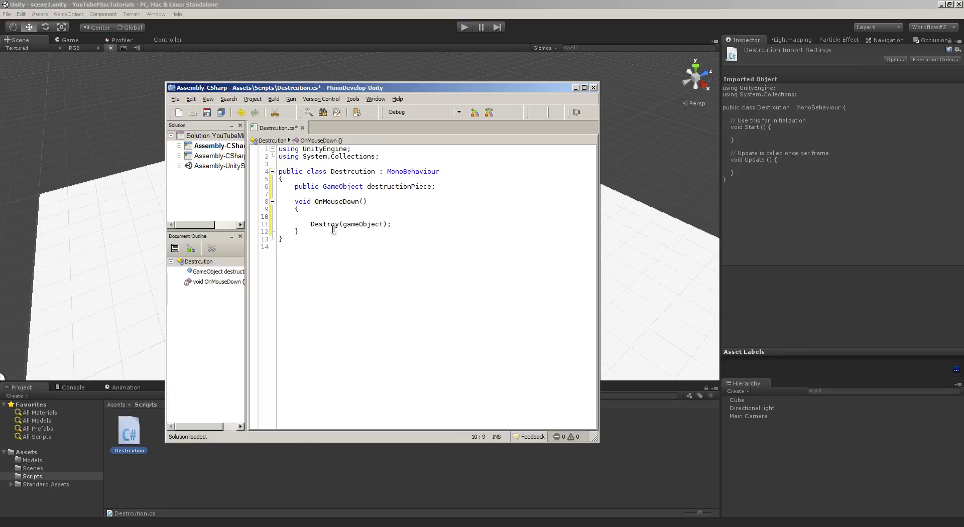
{"action": "type", "text": "Instantiate("}
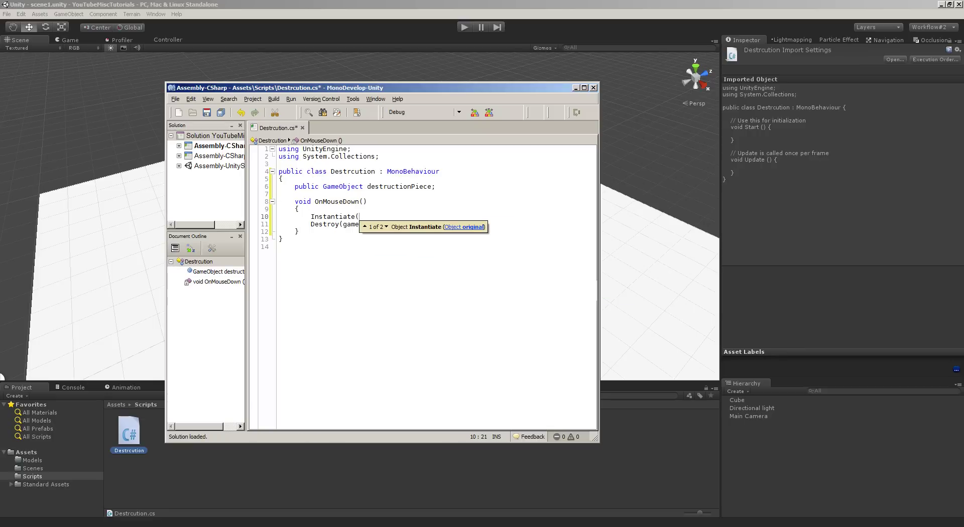
{"action": "type", "text": "des"}
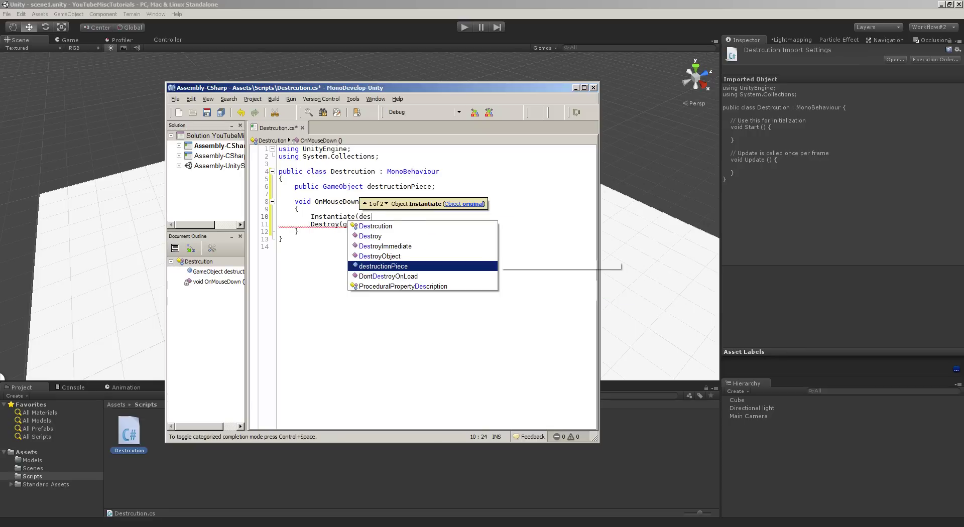
{"action": "type", "text": "tructionPiece, trans"}
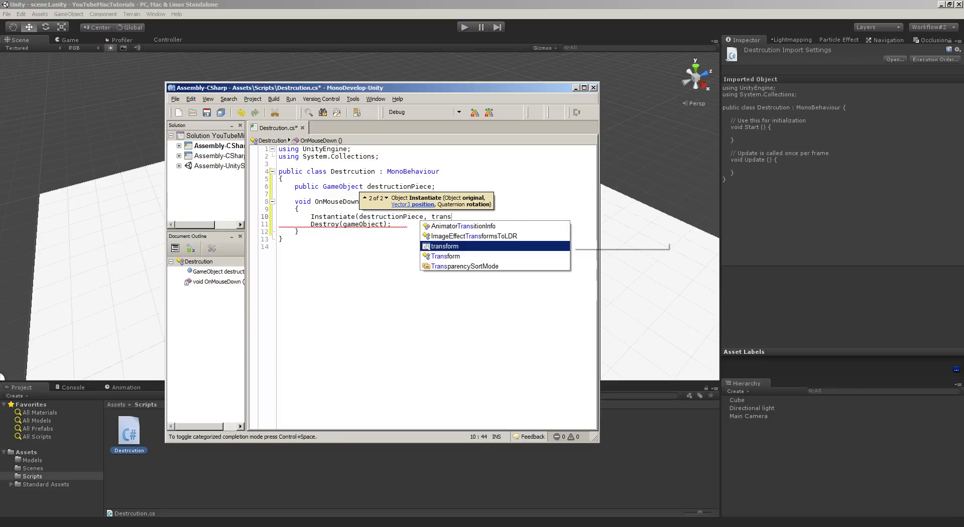
{"action": "type", "text": "form"}
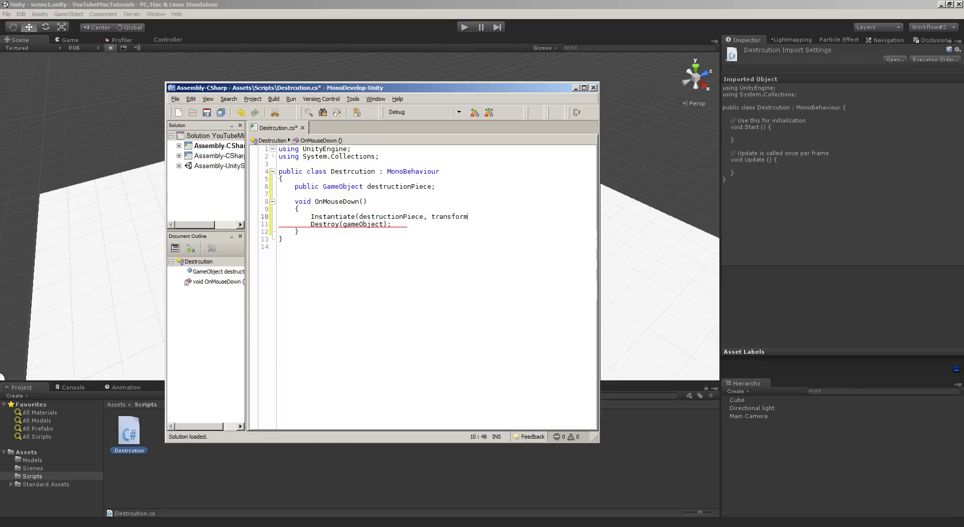
{"action": "type", "text": ".position,"}
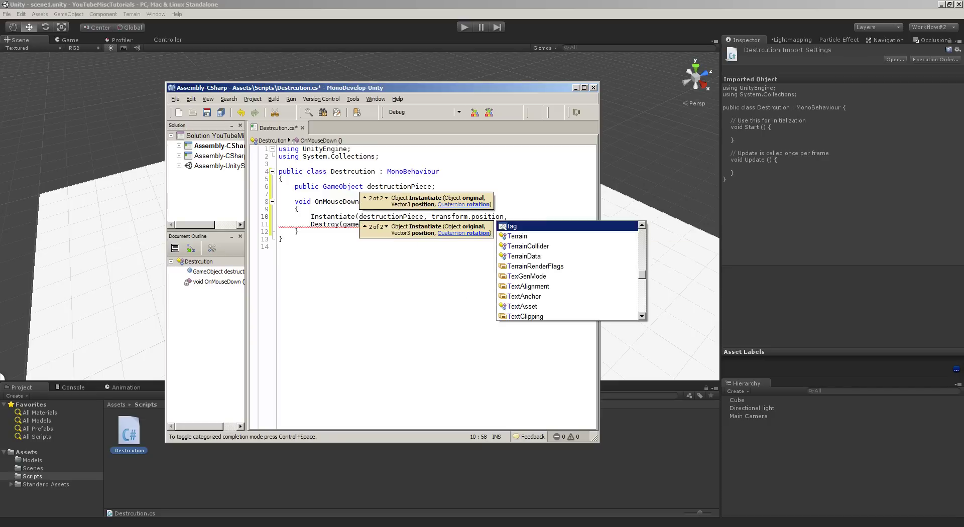
{"action": "type", "text": "transform.rotation);"}
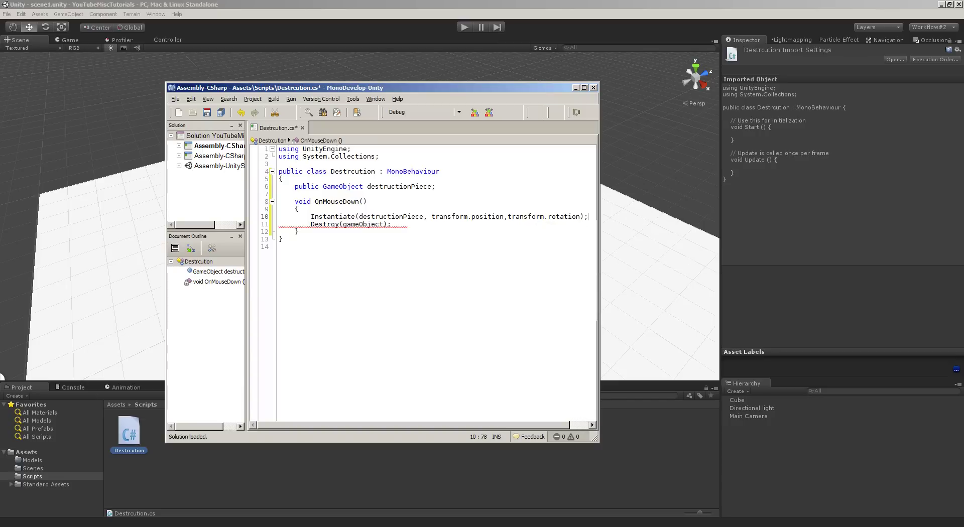
{"action": "key", "text": "ctrl+s"}
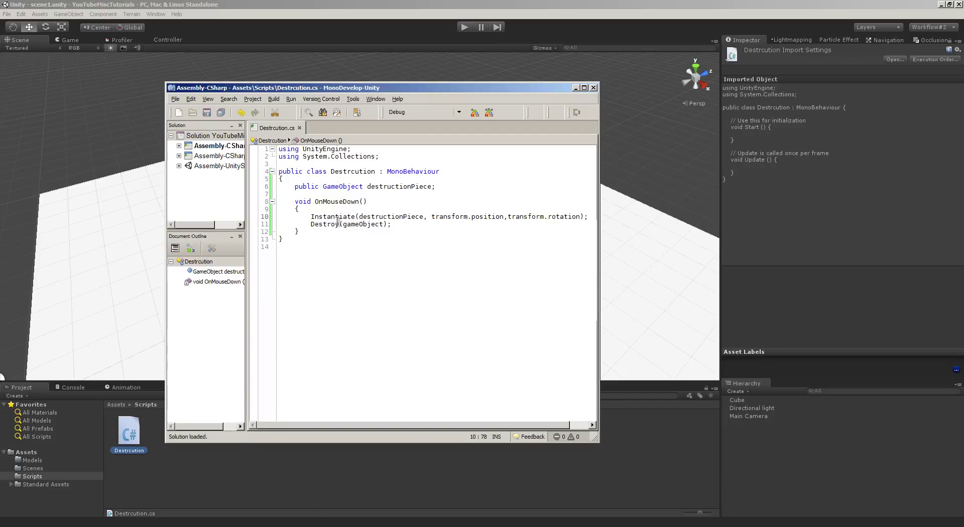
{"action": "left_click_drag", "start_coordinate": [312, 233], "coordinate": [279, 200]}
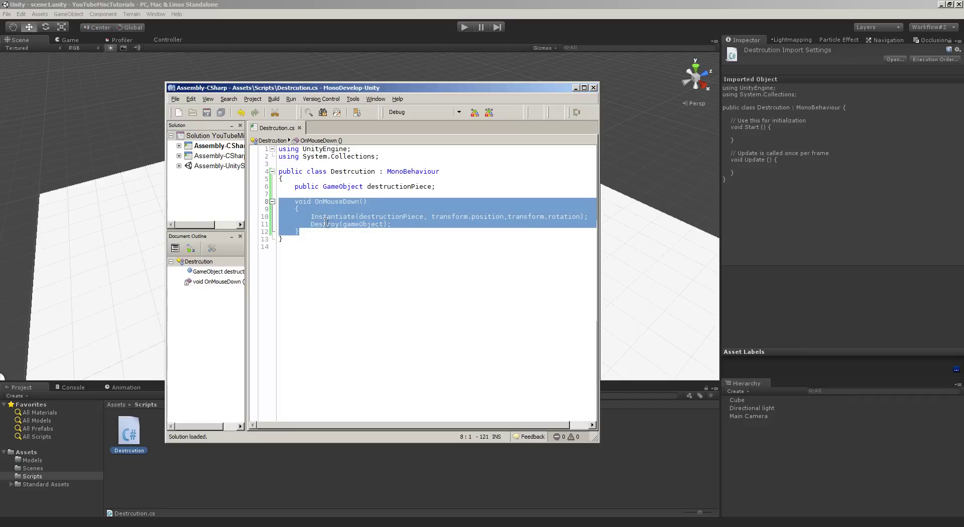
{"action": "left_click", "coordinate": [324, 219]}
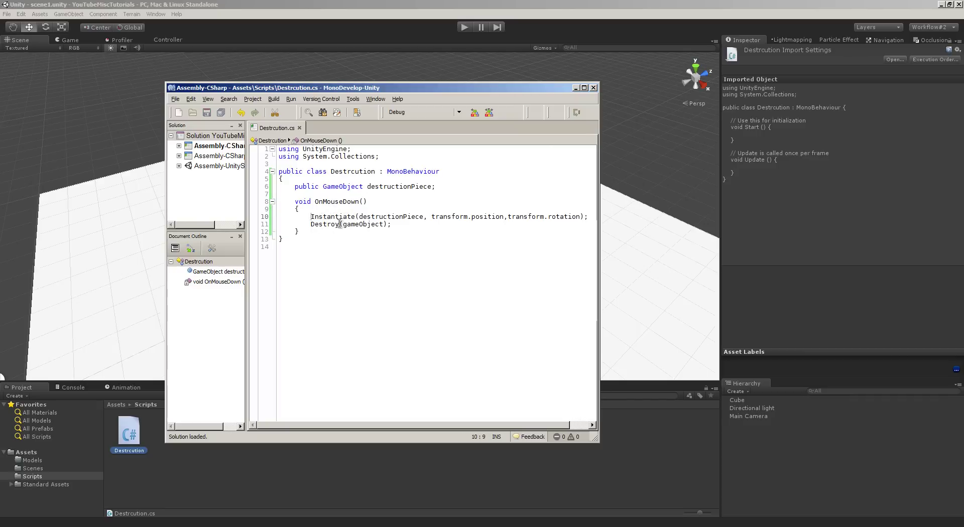
{"action": "mouse_move", "coordinate": [589, 217]}
{"action": "left_mouse_down"}
{"action": "mouse_move", "coordinate": [279, 206]}
{"action": "mouse_move", "coordinate": [407, 227]}
{"action": "mouse_move", "coordinate": [590, 217]}
{"action": "left_mouse_up"}
{"action": "left_click_drag", "start_coordinate": [408, 227], "coordinate": [317, 232]}
{"action": "left_click", "coordinate": [334, 253]}
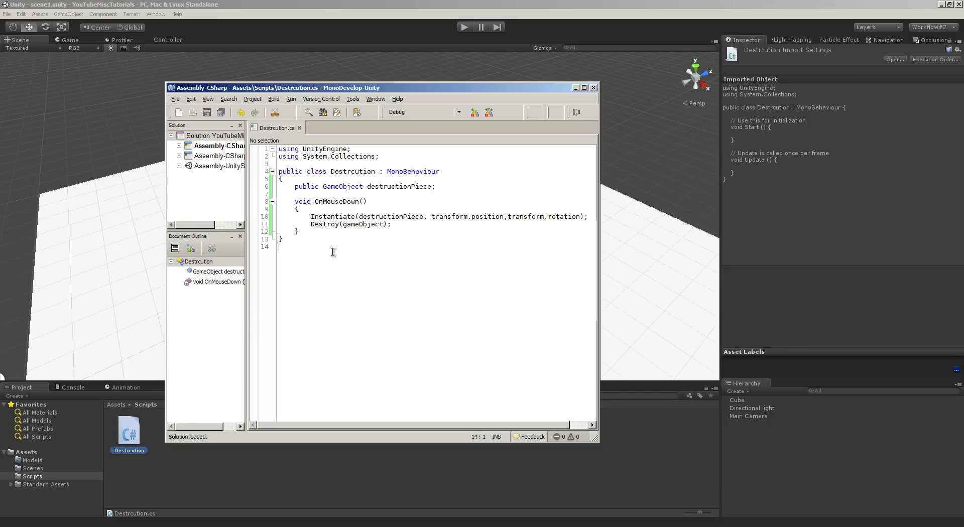
{"action": "left_click", "coordinate": [141, 485]}
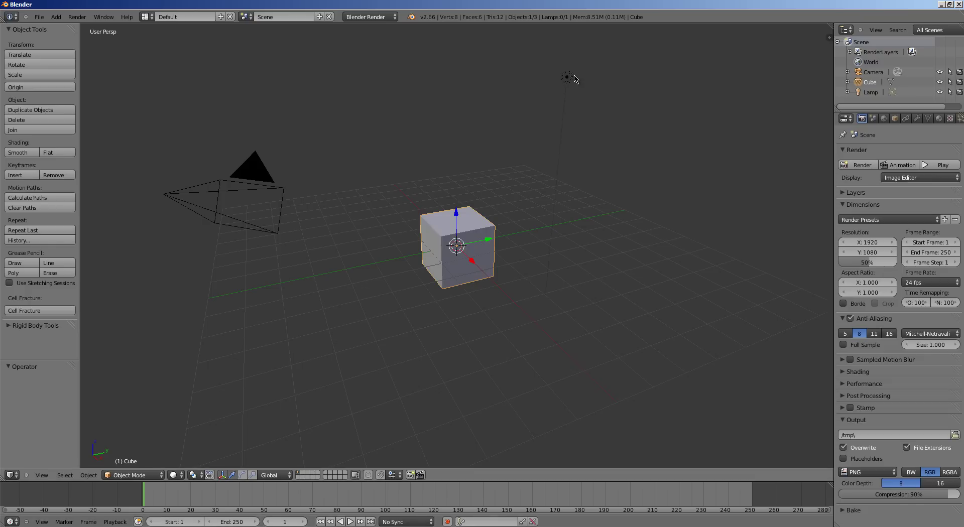
Delete the Lamp and the Camera so only the default cube remains.
{"action": "right_click", "coordinate": [574, 79]}
{"action": "key", "text": "x"}
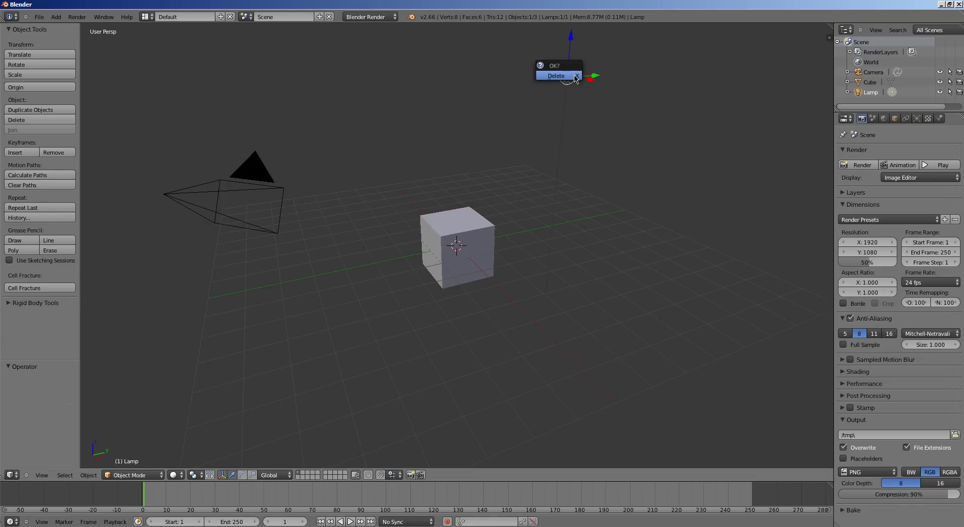
{"action": "left_click", "coordinate": [568, 77]}
{"action": "right_click", "coordinate": [231, 182]}
{"action": "key", "text": "x"}
{"action": "left_click", "coordinate": [221, 185]}
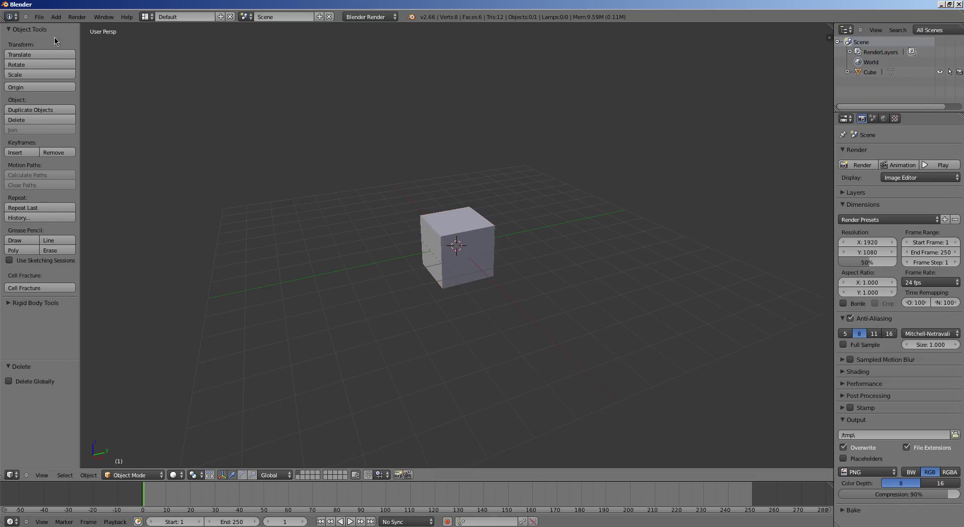
Search the User Preferences add-ons for 'frac' to confirm Cell Fracture is enabled.
{"action": "left_click", "coordinate": [39, 17]}
{"action": "left_click", "coordinate": [84, 119]}
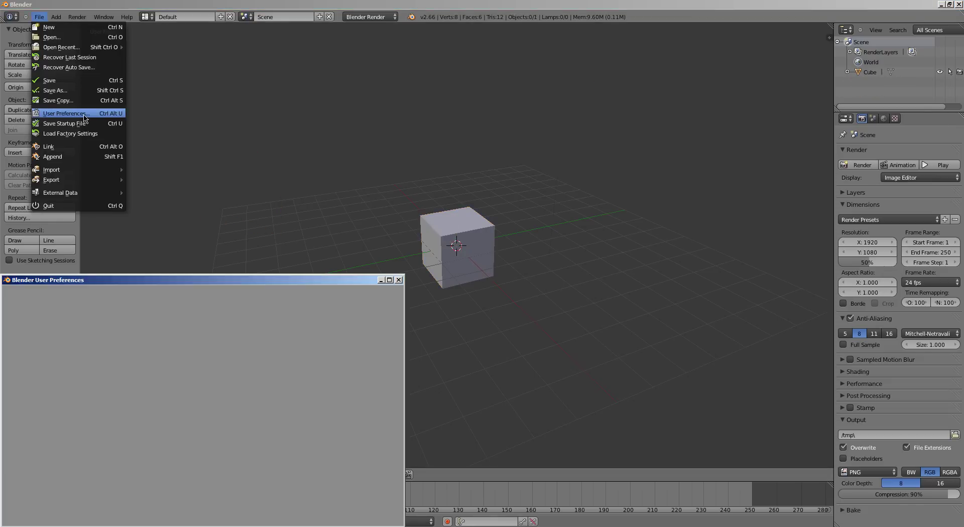
{"action": "left_click_drag", "start_coordinate": [216, 280], "coordinate": [332, 146]}
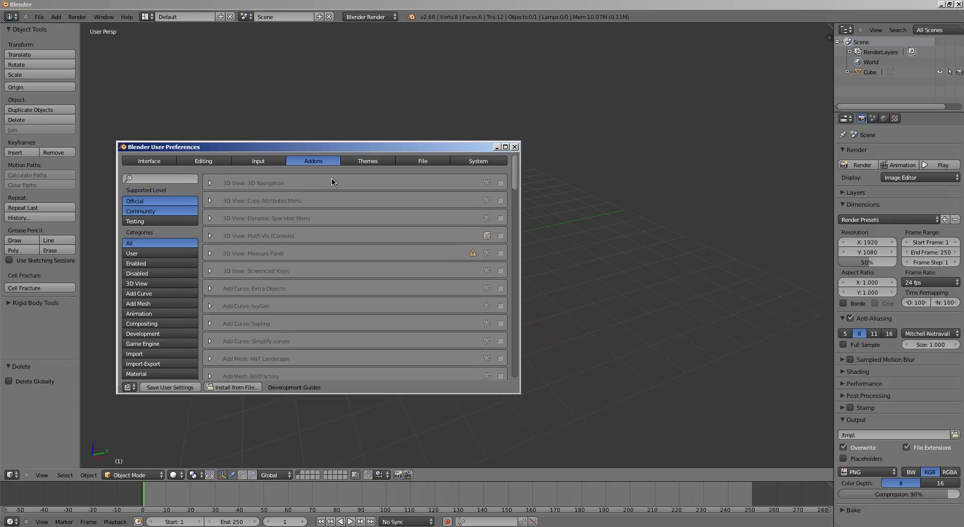
{"action": "left_click", "coordinate": [157, 178]}
{"action": "type", "text": "frac"}
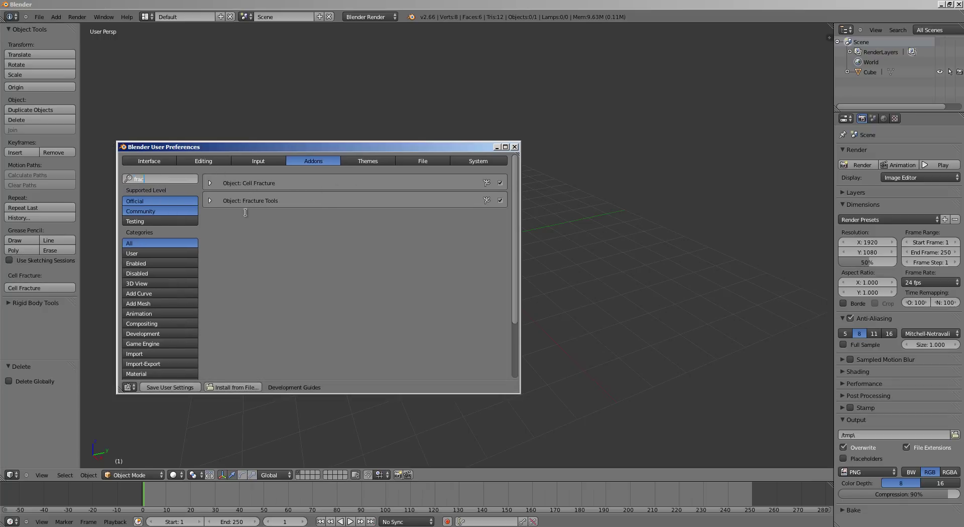
{"action": "left_click", "coordinate": [515, 147]}
Select the cube, view it from above, and switch into Edit Mode.
{"action": "right_click", "coordinate": [443, 258]}
{"action": "scroll", "coordinate": [442, 259], "scroll_direction": "up", "scroll_amount": 5}
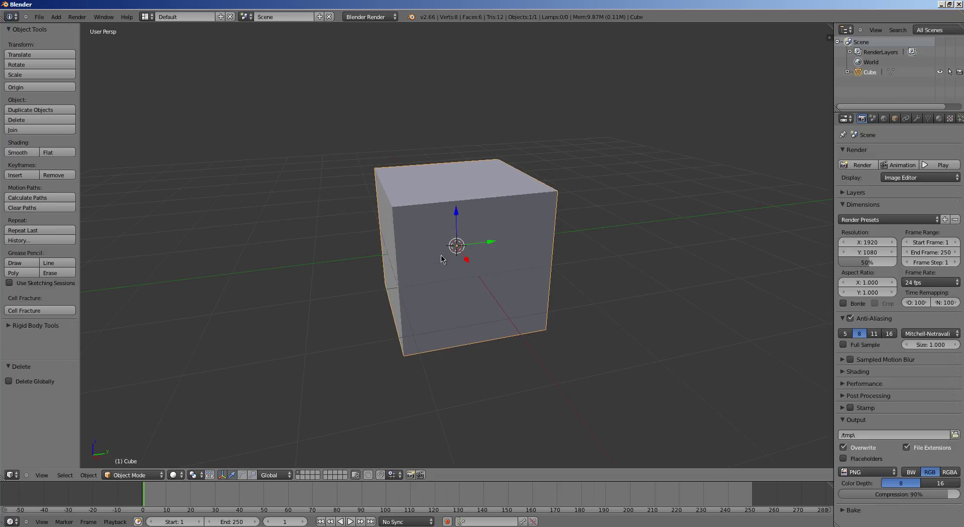
{"action": "middle_click_drag", "start_coordinate": [442, 259], "coordinate": [428, 368]}
{"action": "key", "text": "Tab"}
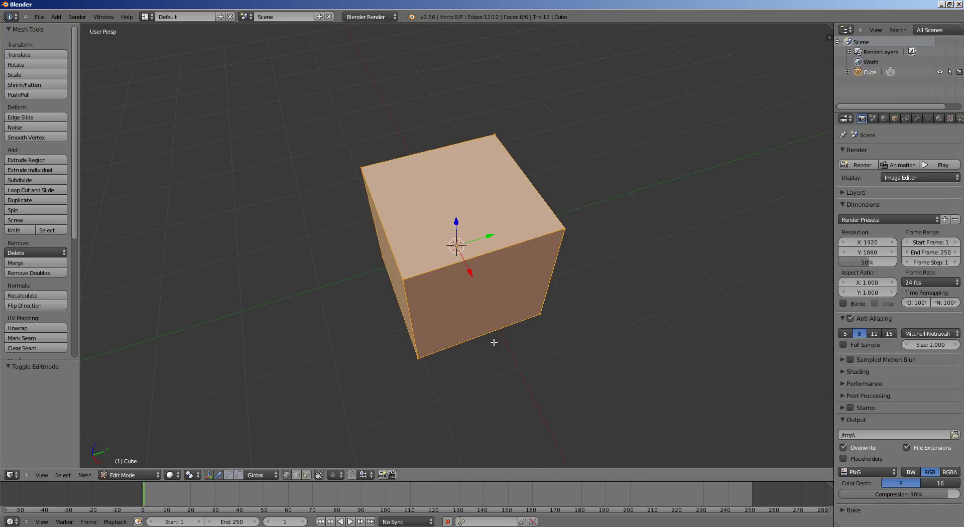
{"action": "key", "text": "Tab"}
{"action": "key", "text": "Tab"}
{"action": "key", "text": "u"}
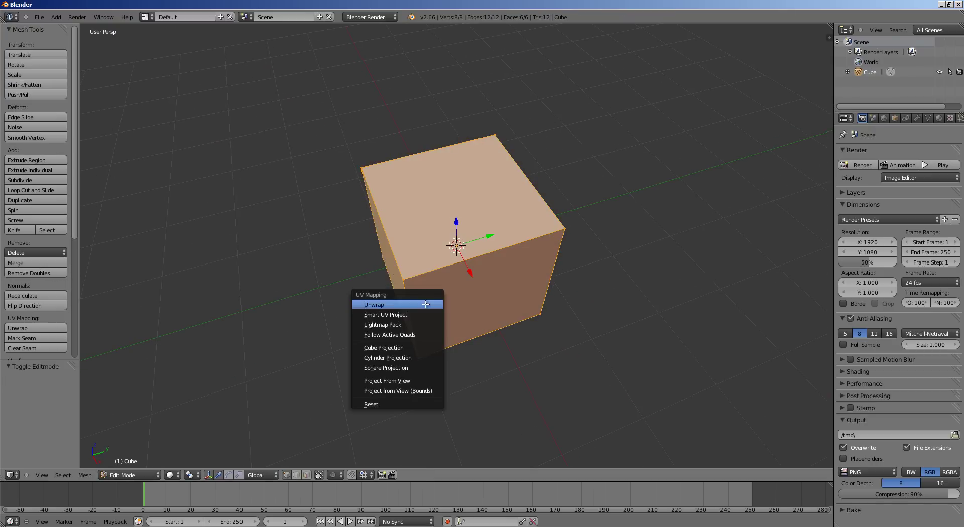
{"action": "key", "text": "Tab"}
{"action": "middle_click_drag", "start_coordinate": [431, 272], "coordinate": [402, 249]}
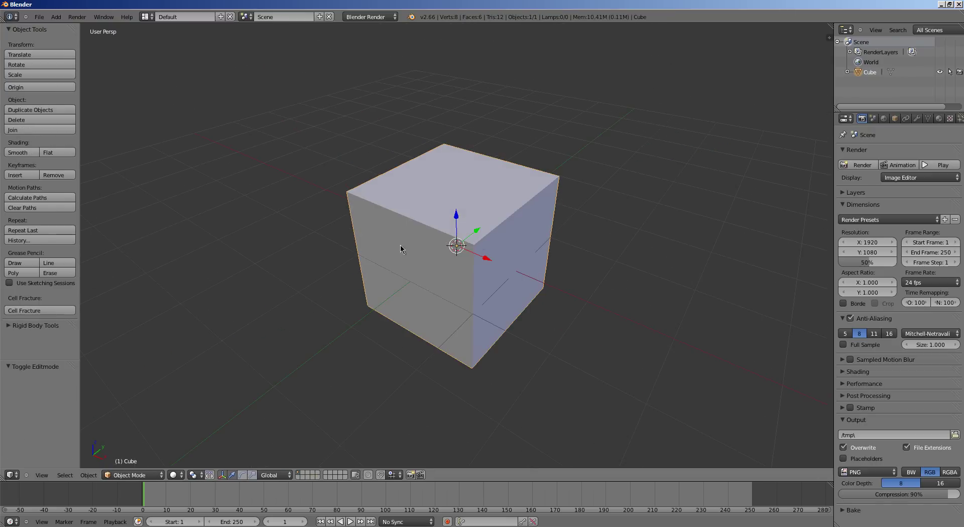
Unwrap the cube's UVs with U > Unwrap and return to Object Mode.
{"action": "left_click", "coordinate": [38, 18]}
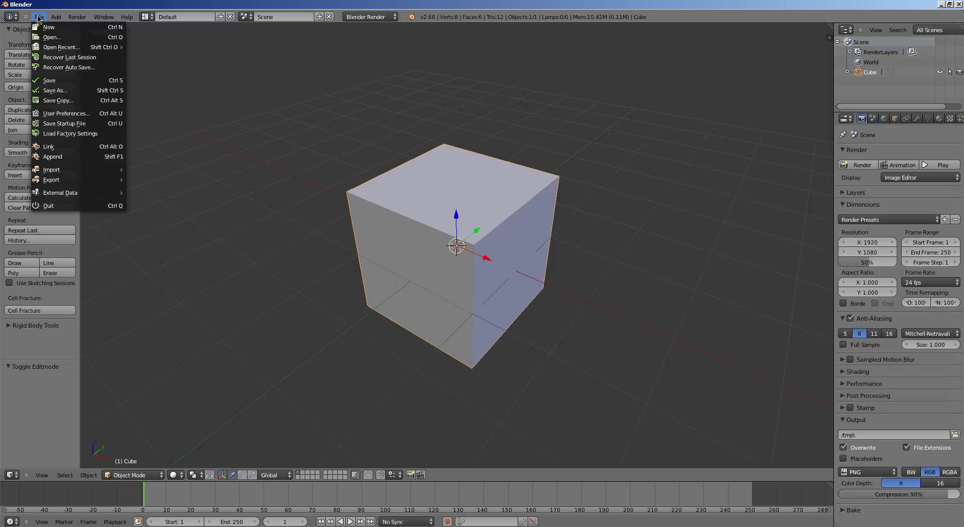
{"action": "key", "text": "Tab"}
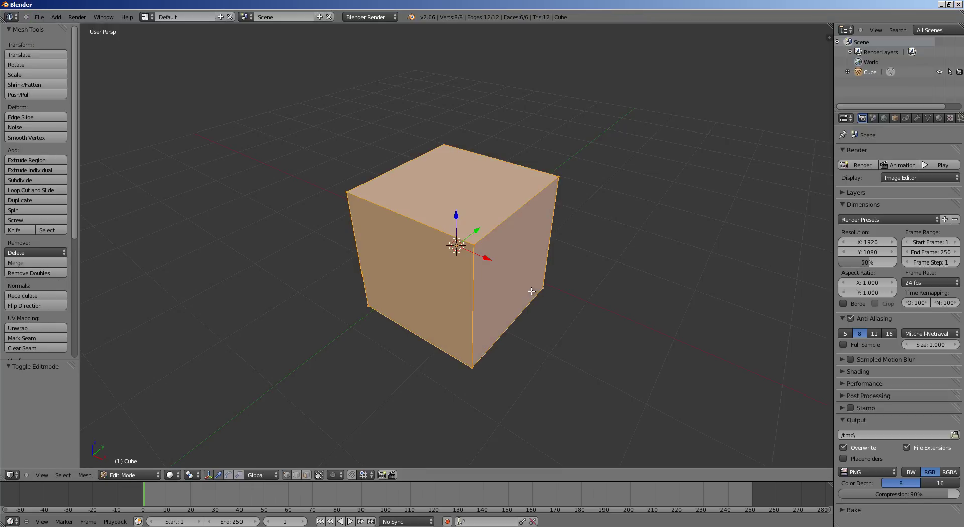
{"action": "key", "text": "u"}
{"action": "left_click", "coordinate": [531, 295]}
{"action": "key", "text": "Tab"}
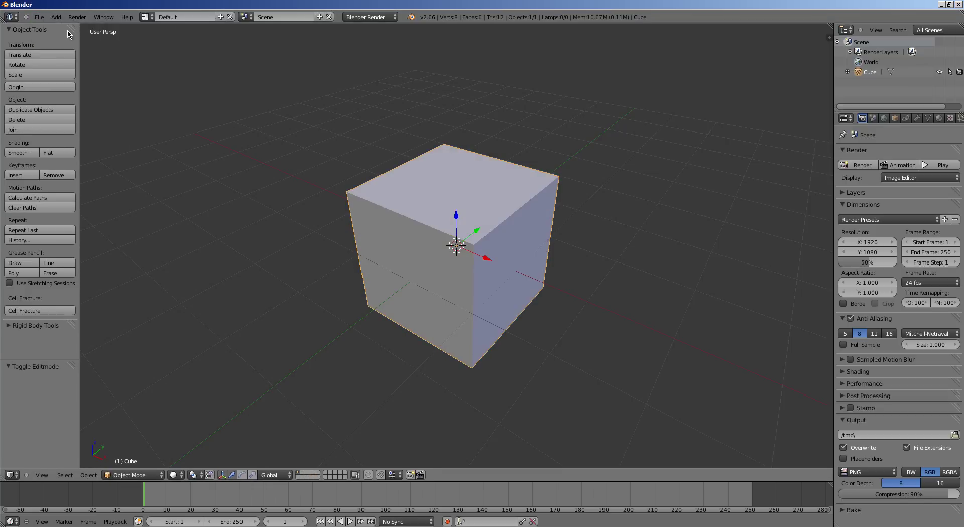
{"action": "left_click", "coordinate": [40, 19]}
Save the Blender file as cube_base.blend in the Unity project's Assets/Models folder.
{"action": "left_click", "coordinate": [59, 92]}
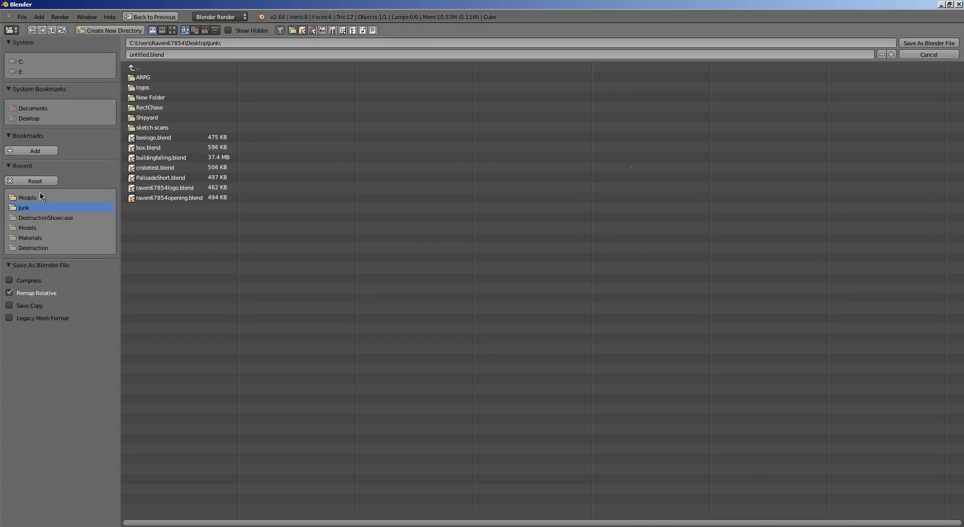
{"action": "left_click", "coordinate": [26, 198]}
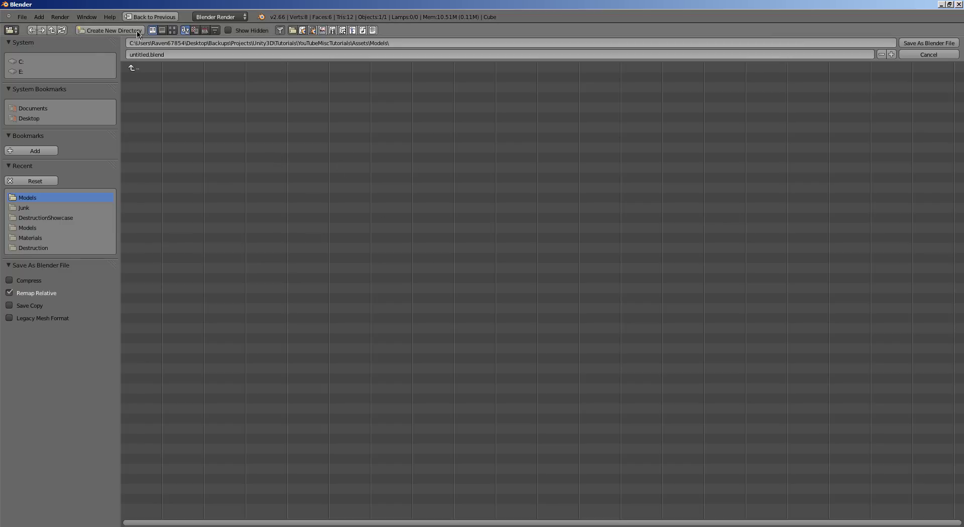
{"action": "left_click", "coordinate": [154, 55]}
{"action": "type", "text": "cube_base"}
{"action": "key", "text": "Return"}
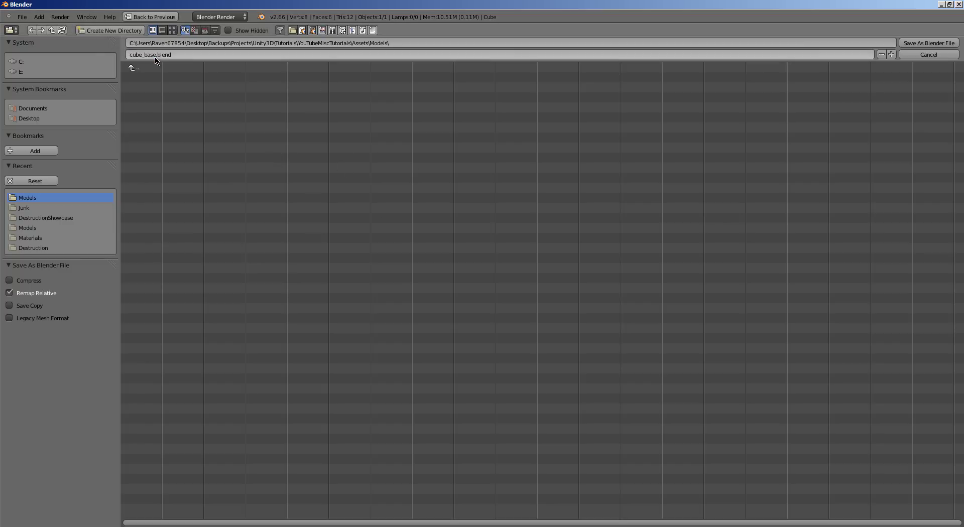
{"action": "left_click", "coordinate": [930, 43]}
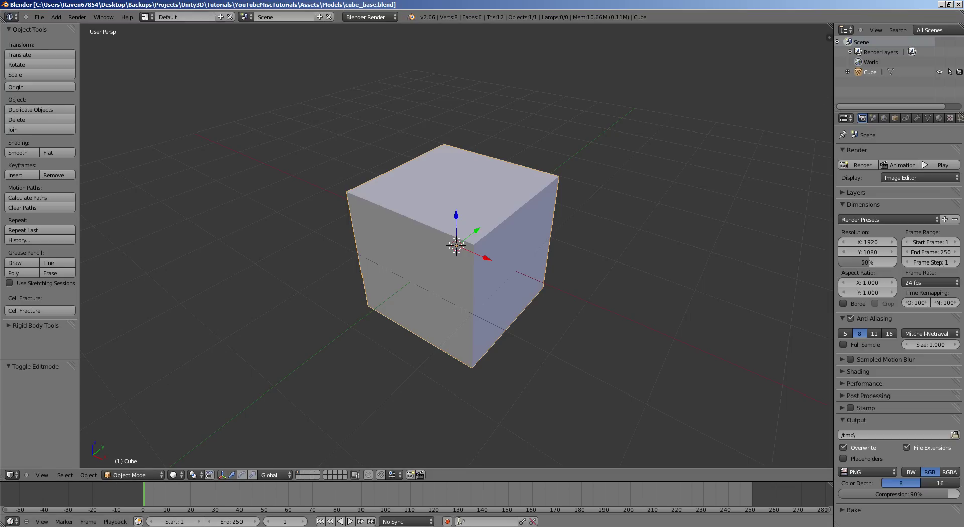
Set the cube_base model's Normals import option to Calculate and apply.
{"action": "key", "text": "alt+Tab"}
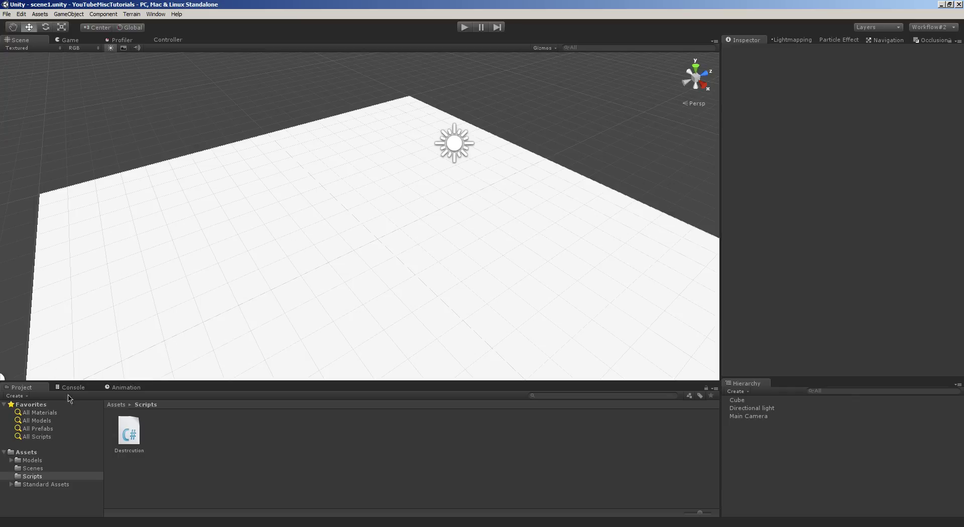
{"action": "left_click", "coordinate": [32, 460]}
{"action": "left_click", "coordinate": [132, 442]}
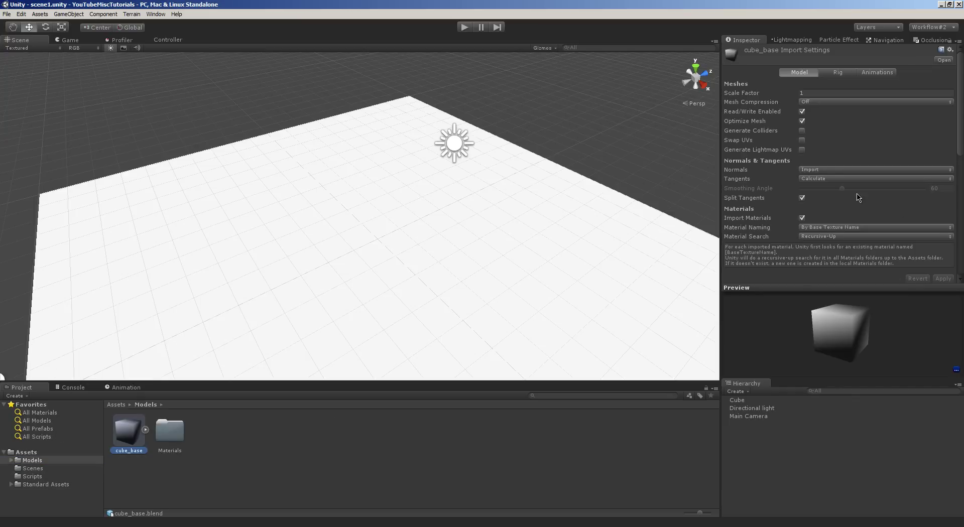
{"action": "left_click", "coordinate": [845, 173]}
{"action": "left_click", "coordinate": [816, 187]}
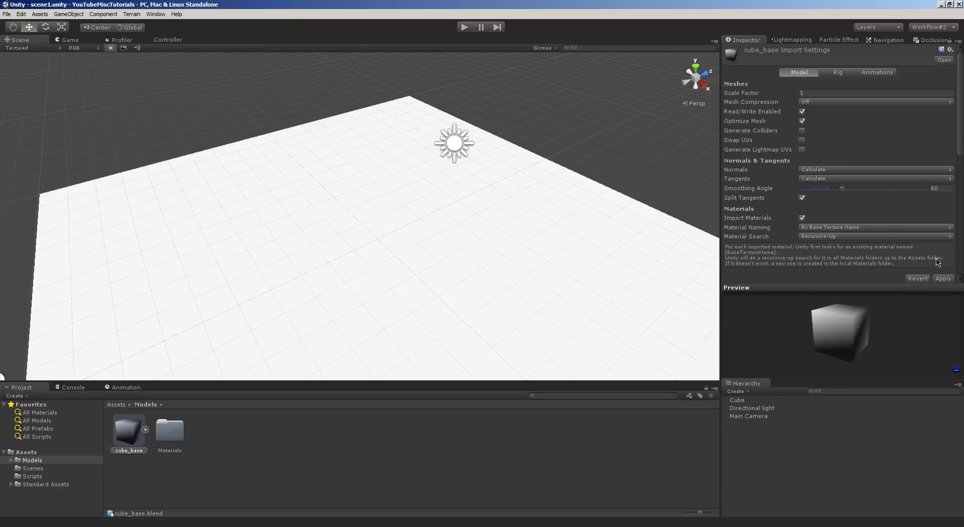
{"action": "left_click", "coordinate": [951, 279]}
Set Rig Animation Type to None and untick Import Animation, applying each change.
{"action": "left_click", "coordinate": [839, 72]}
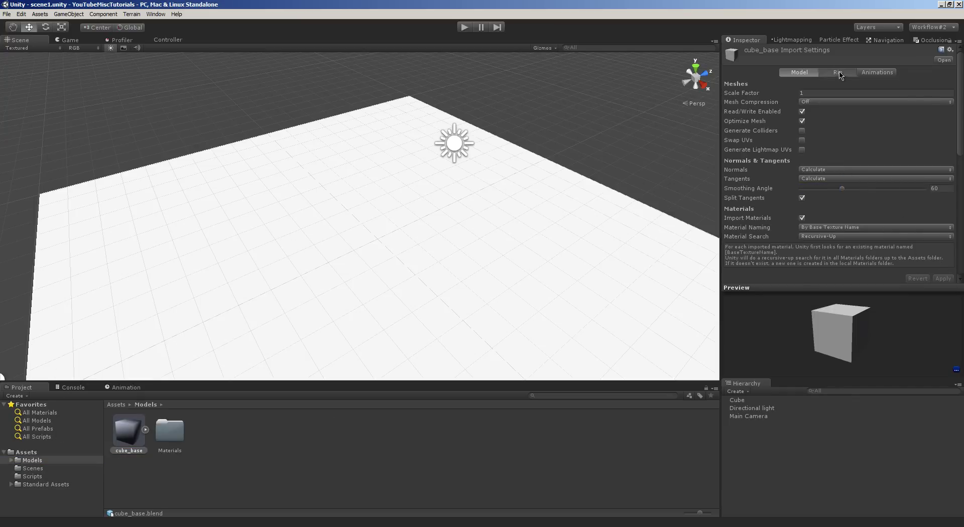
{"action": "left_click", "coordinate": [823, 87]}
{"action": "left_click", "coordinate": [812, 91]}
{"action": "left_click", "coordinate": [951, 100]}
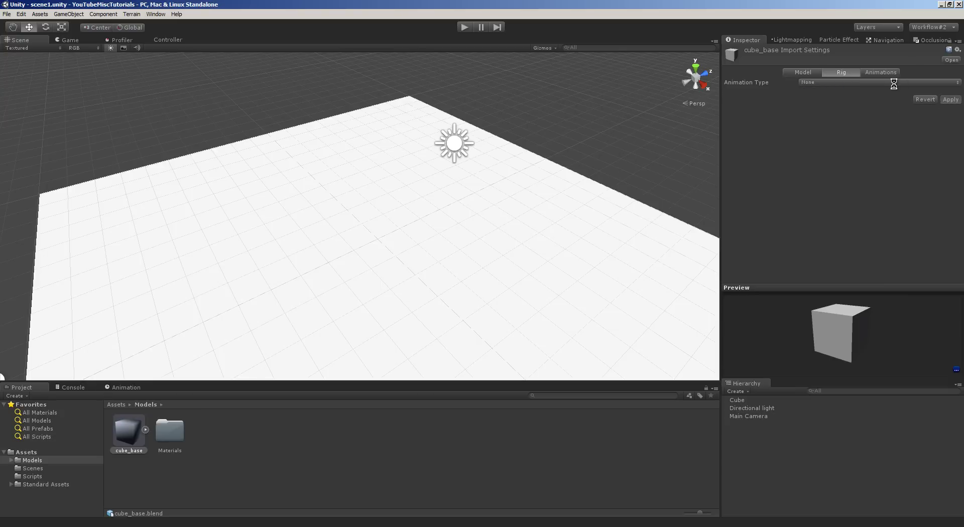
{"action": "left_click", "coordinate": [884, 72]}
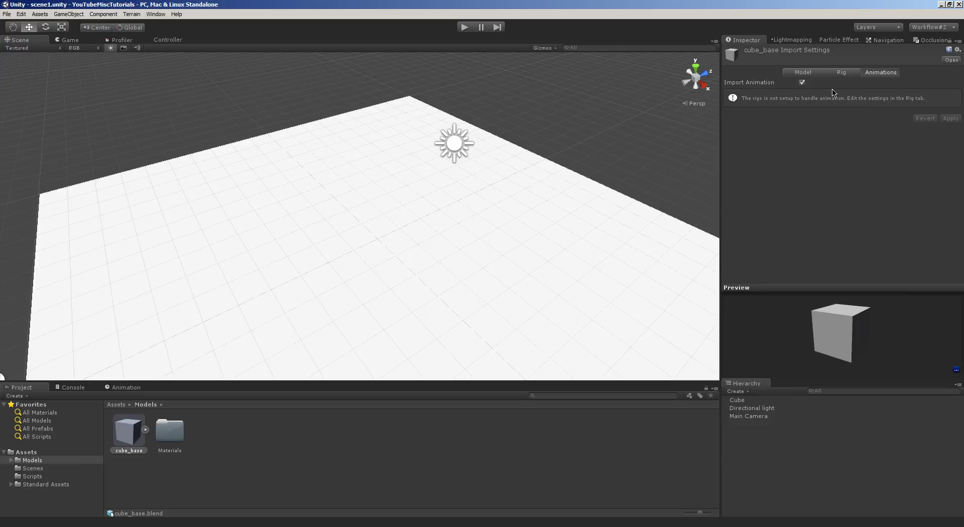
{"action": "left_click", "coordinate": [802, 82]}
{"action": "left_click", "coordinate": [951, 100]}
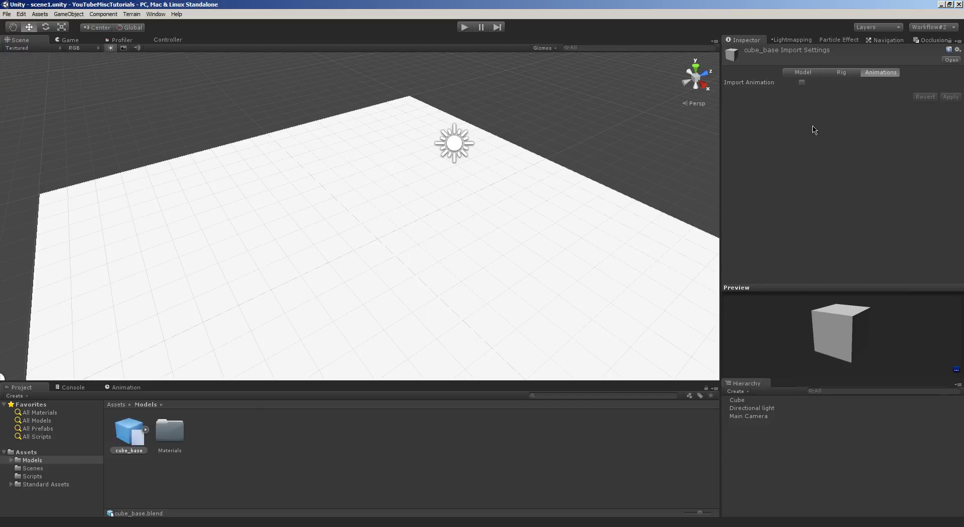
{"action": "left_click", "coordinate": [793, 74]}
Place cube_base in the scene, preview it in the Game view, then delete it.
{"action": "left_click_drag", "start_coordinate": [102, 455], "coordinate": [349, 246]}
{"action": "left_click", "coordinate": [64, 42]}
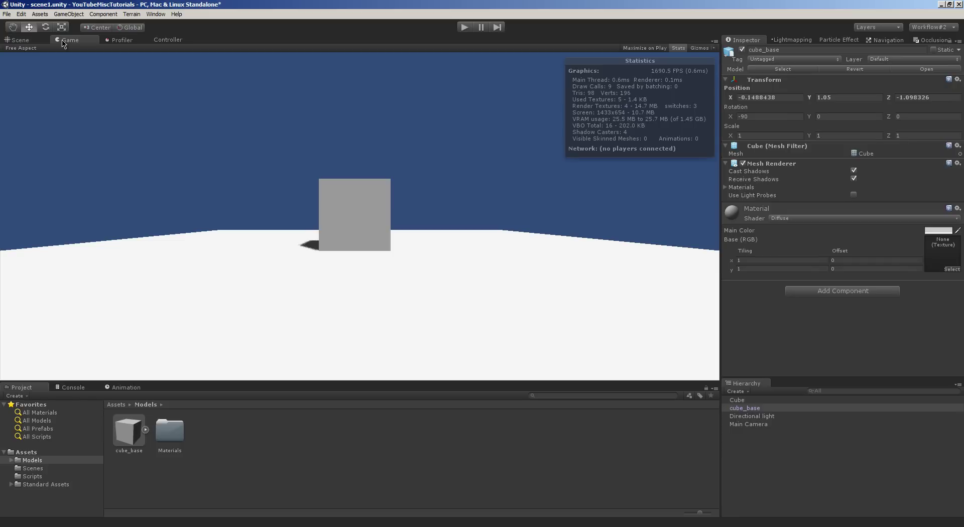
{"action": "left_click", "coordinate": [42, 42]}
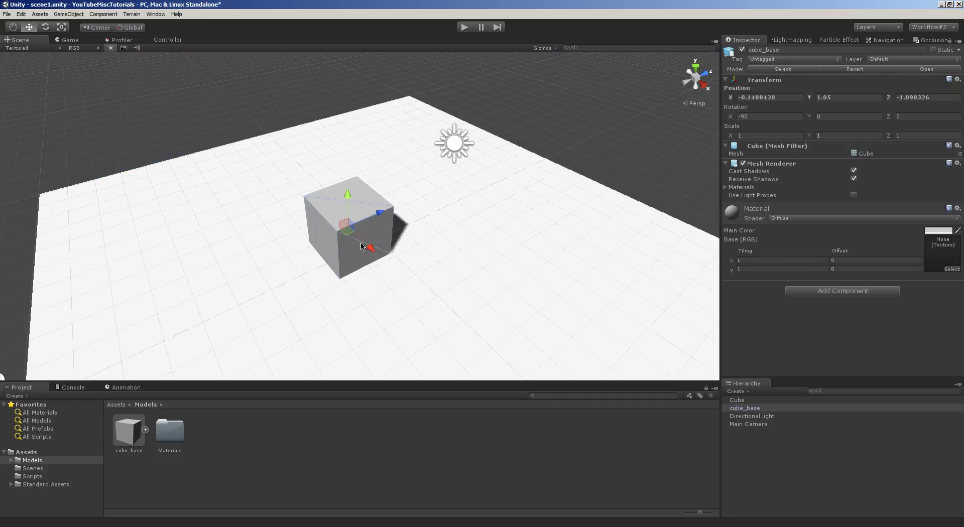
{"action": "key", "text": "Delete"}
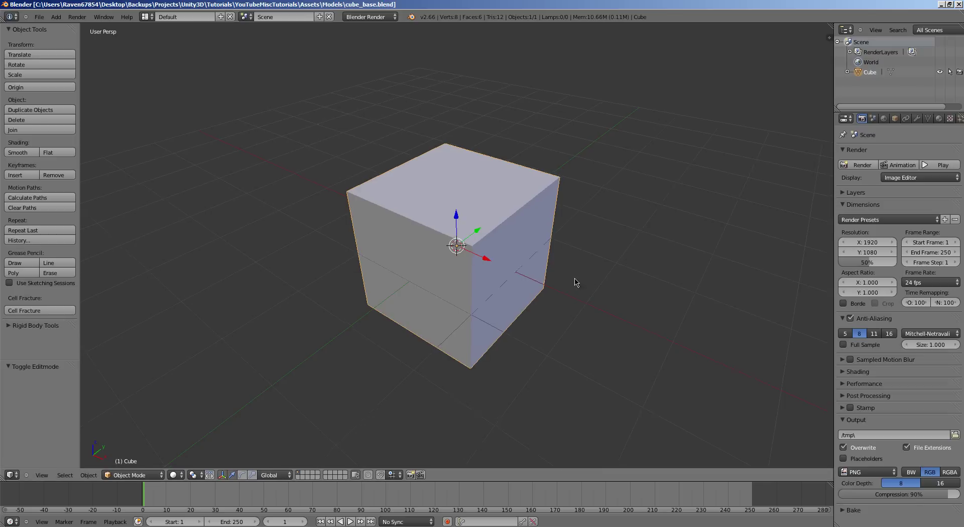
In Edit Mode with face select, separate the cube's top face into its own object.
{"action": "key", "text": "Tab"}
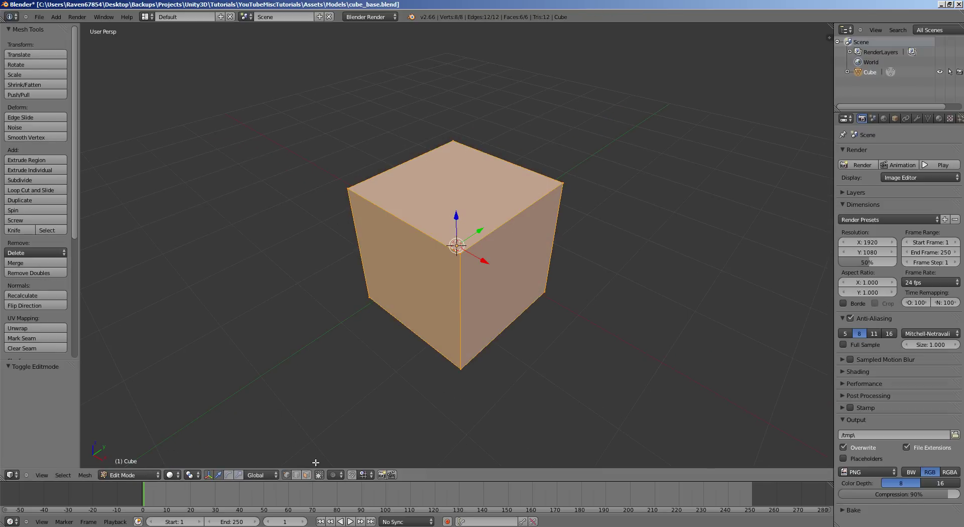
{"action": "left_click", "coordinate": [306, 475]}
{"action": "right_click", "coordinate": [468, 187]}
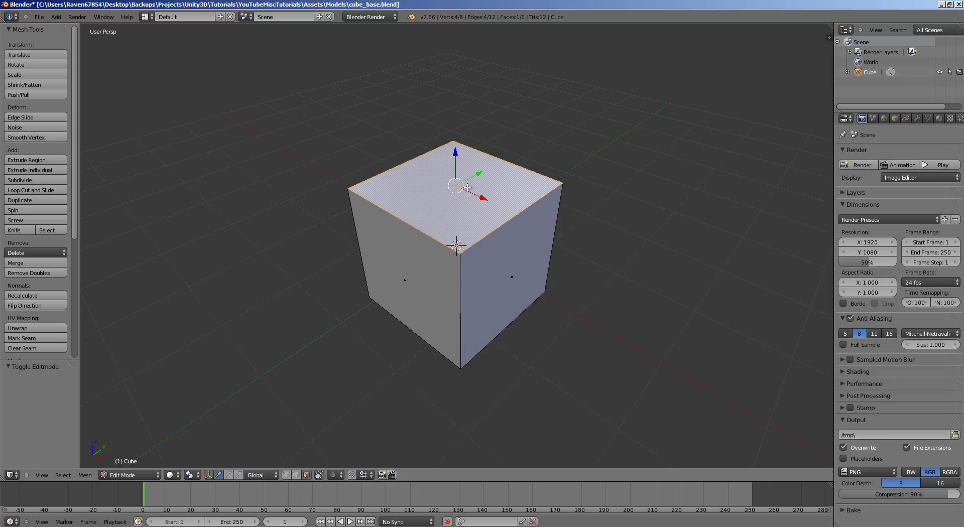
{"action": "key", "text": "p"}
{"action": "left_click", "coordinate": [467, 187]}
Separate the left and right faces as well, then select all four cube objects.
{"action": "right_click", "coordinate": [422, 265]}
{"action": "key", "text": "p"}
{"action": "left_click", "coordinate": [422, 265]}
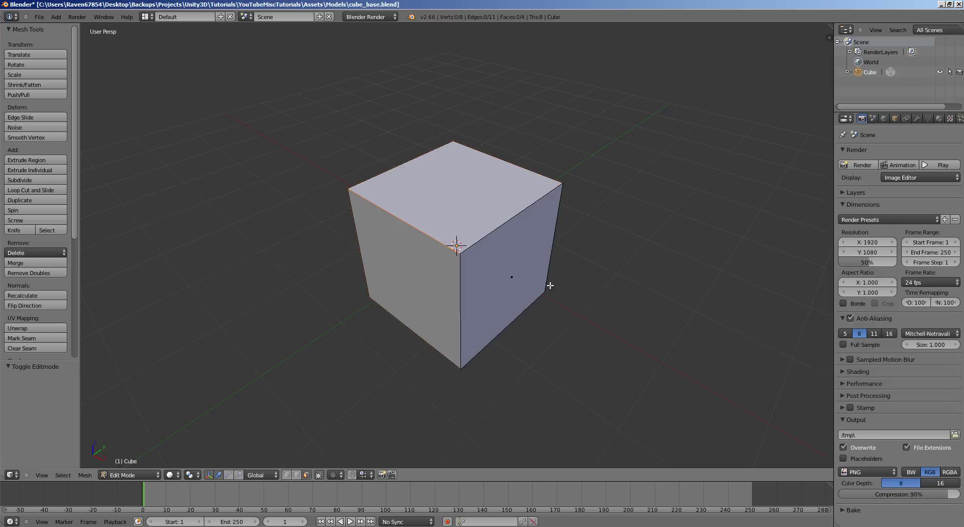
{"action": "right_click", "coordinate": [545, 285]}
{"action": "key", "text": "p"}
{"action": "left_click", "coordinate": [546, 285]}
{"action": "key", "text": "Tab"}
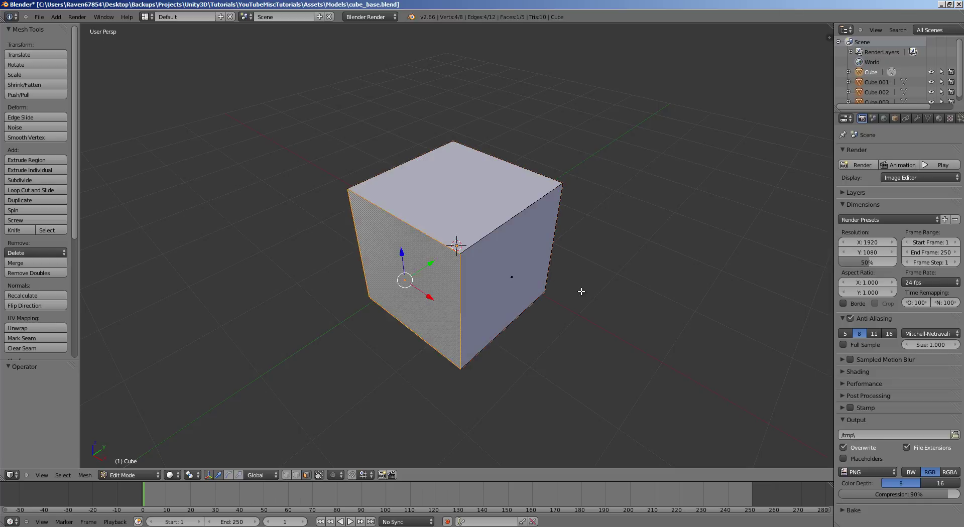
{"action": "key", "text": "a"}
{"action": "key", "text": "Tab"}
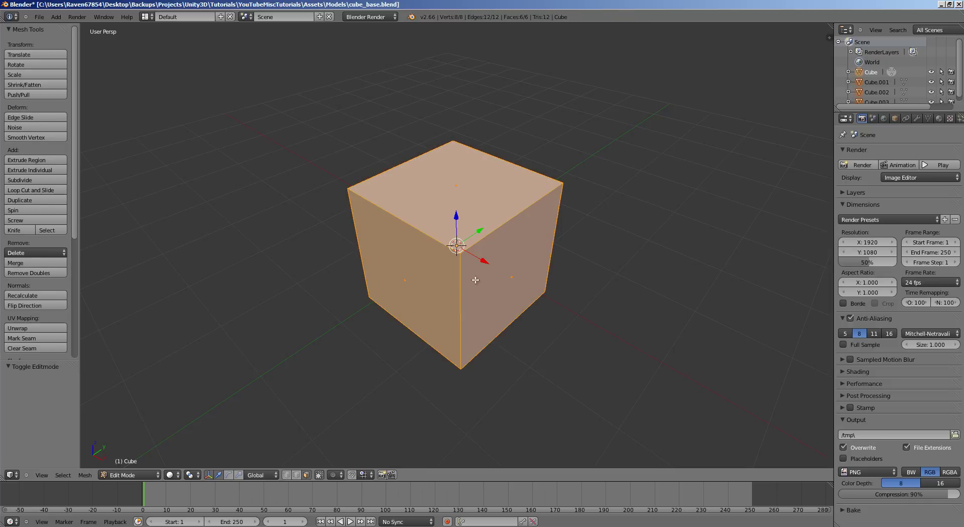
Run Cell Fracture on the four cube objects with Recursion 2 and Noise 1.00.
{"action": "key", "text": "Tab"}
{"action": "left_click", "coordinate": [45, 310]}
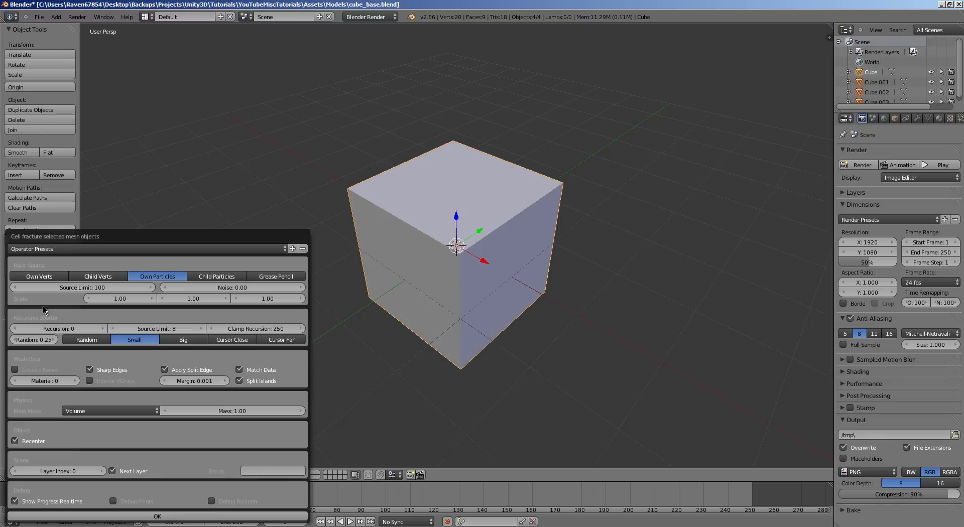
{"action": "left_click", "coordinate": [103, 329]}
{"action": "left_click", "coordinate": [103, 329]}
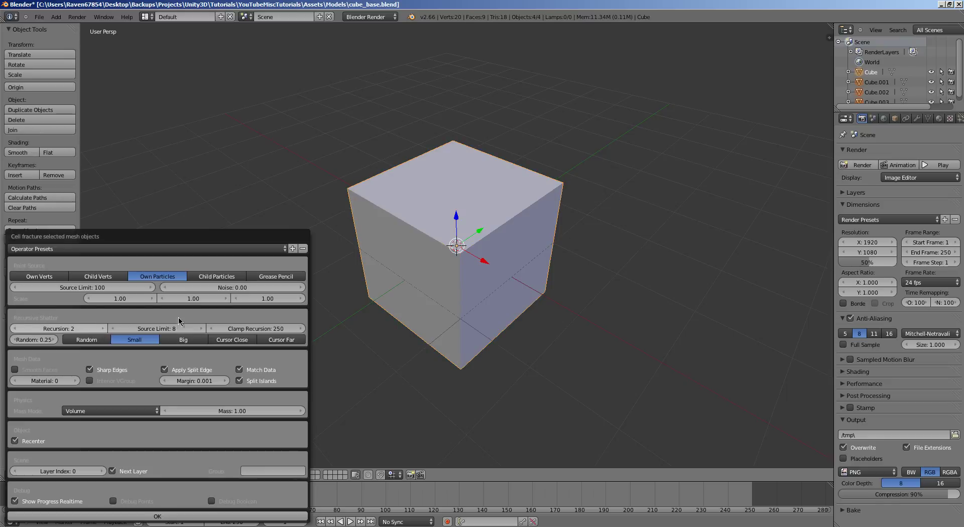
{"action": "left_click_drag", "start_coordinate": [203, 289], "coordinate": [605, 291]}
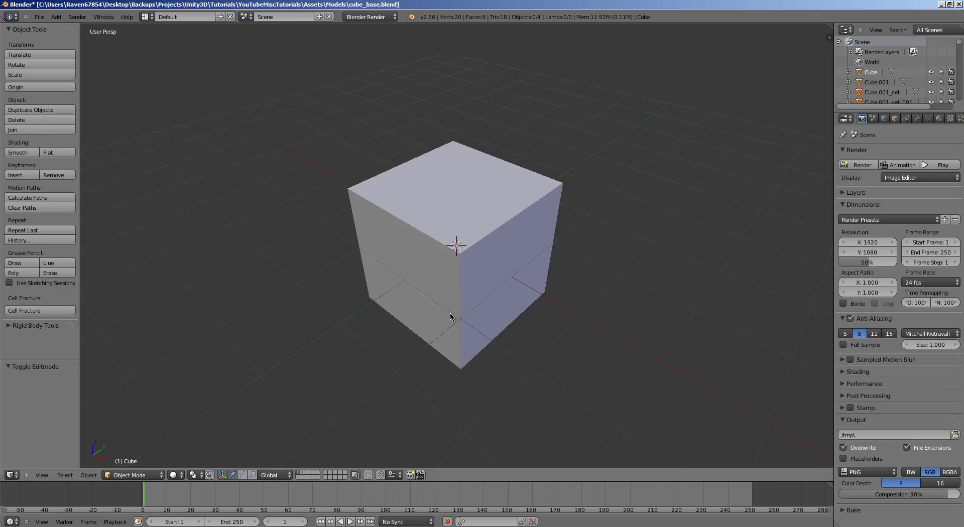
Select several fracture pieces to inspect them, then return to the layer with the original objects.
{"action": "left_click", "coordinate": [304, 475]}
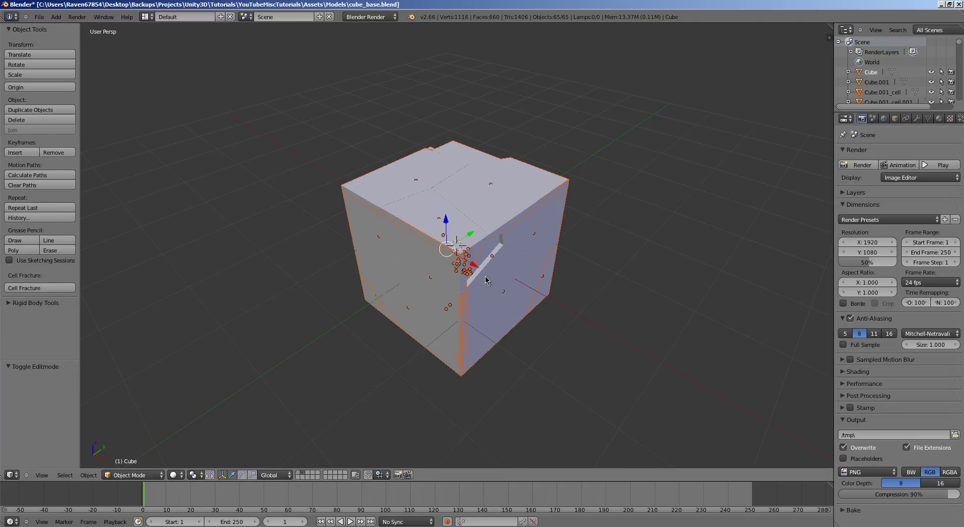
{"action": "right_click", "coordinate": [428, 250]}
{"action": "right_click", "coordinate": [420, 314]}
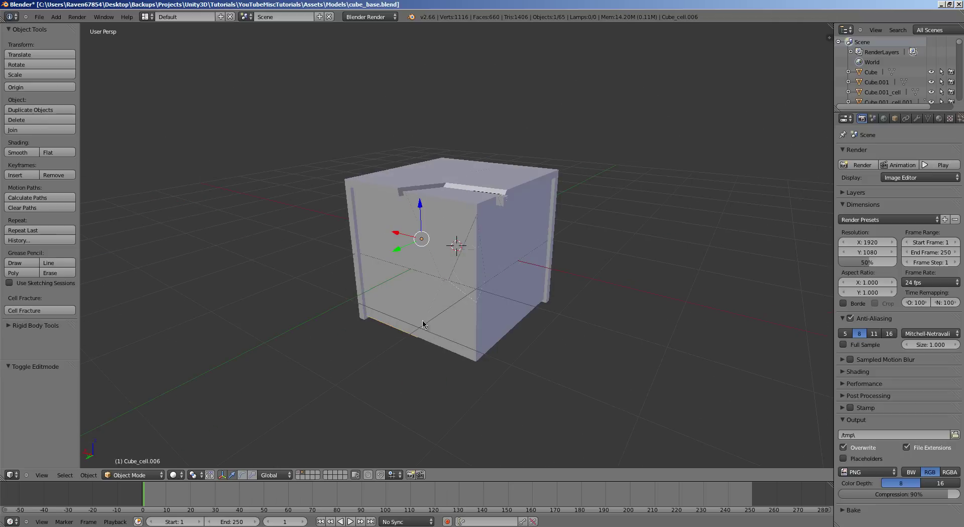
{"action": "right_click", "coordinate": [437, 329]}
{"action": "right_click", "coordinate": [517, 256]}
{"action": "middle_click_drag", "start_coordinate": [512, 247], "coordinate": [461, 240]}
{"action": "scroll", "coordinate": [458, 204], "scroll_direction": "up", "scroll_amount": 2}
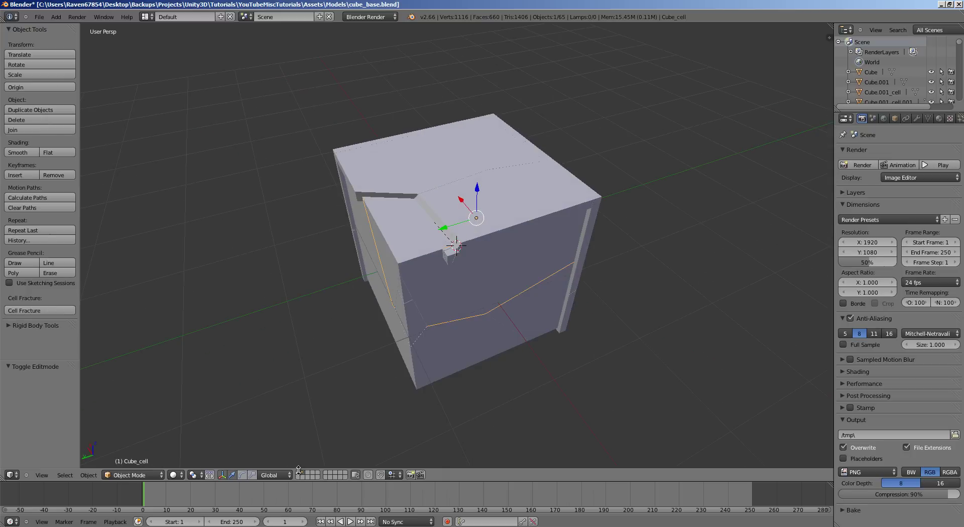
{"action": "key", "text": "ctrl+z"}
{"action": "key", "text": "ctrl+z"}
{"action": "key", "text": "ctrl+z"}
Select the Cube.001 face piece and bring up the delete prompt, dismissing it twice.
{"action": "right_click", "coordinate": [443, 201]}
{"action": "key", "text": "x"}
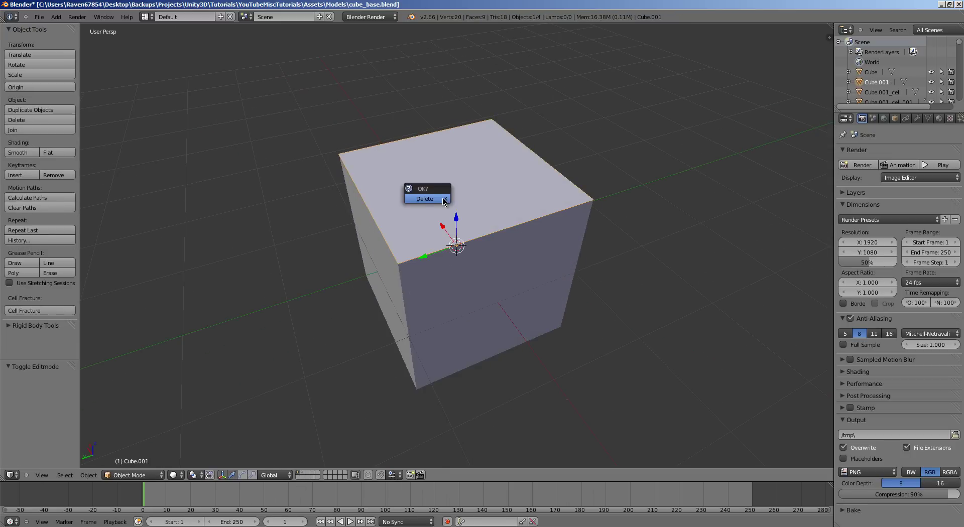
{"action": "key", "text": "Tab"}
{"action": "key", "text": "Tab"}
{"action": "key", "text": "x"}
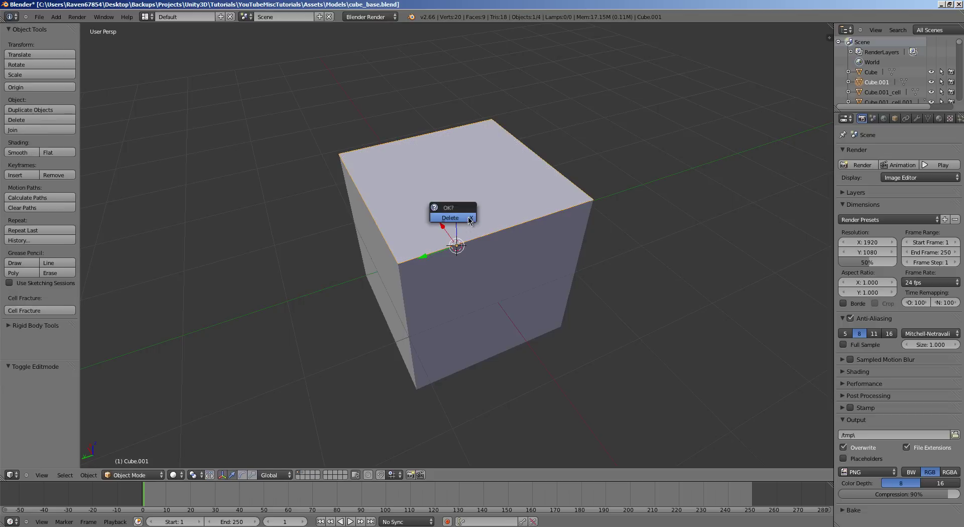
{"action": "key", "text": "Escape"}
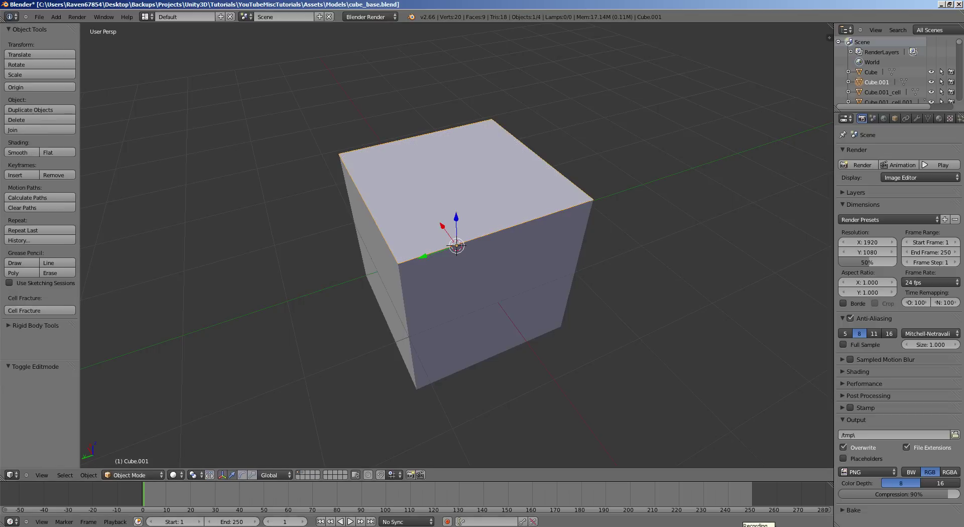
{"action": "middle_click_drag", "start_coordinate": [490, 275], "coordinate": [508, 266]}
{"action": "key", "text": "Tab"}
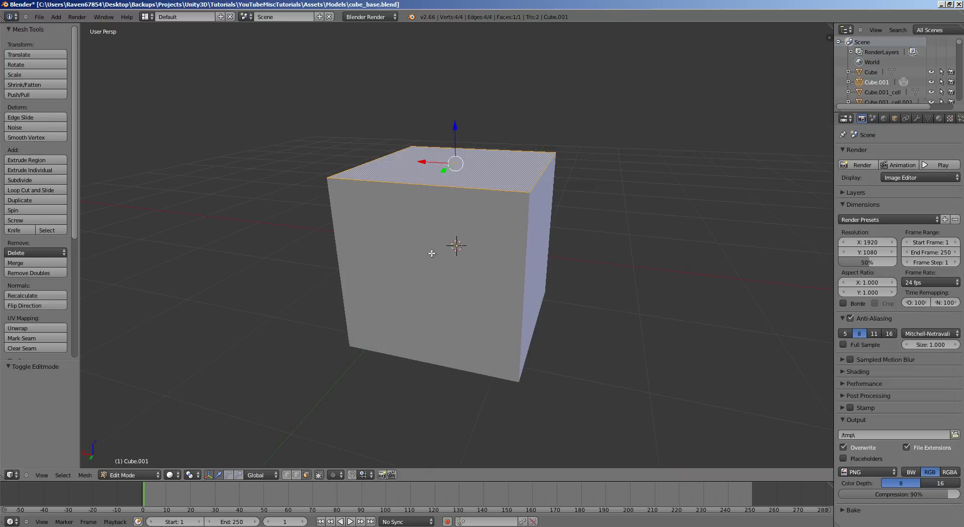
{"action": "key", "text": "Tab"}
Delete the original Cube and each separated face object, leaving that layer empty.
{"action": "right_click", "coordinate": [540, 259]}
{"action": "key", "text": "x"}
{"action": "left_click", "coordinate": [541, 257]}
{"action": "right_click", "coordinate": [462, 216]}
{"action": "key", "text": "x"}
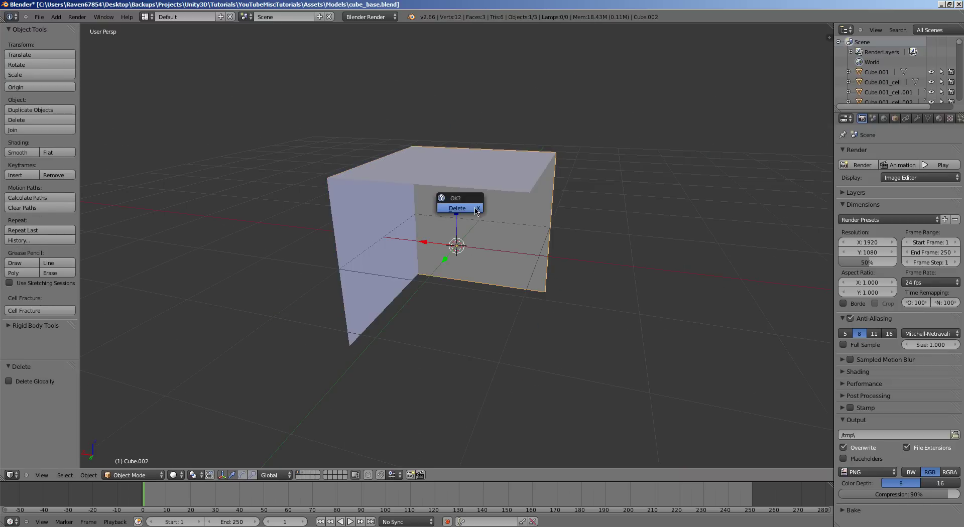
{"action": "left_click", "coordinate": [463, 218]}
{"action": "key", "text": "x"}
{"action": "right_click", "coordinate": [427, 174]}
{"action": "key", "text": "x"}
{"action": "left_click", "coordinate": [427, 173]}
{"action": "right_click", "coordinate": [366, 217]}
{"action": "key", "text": "x"}
{"action": "left_click", "coordinate": [366, 218]}
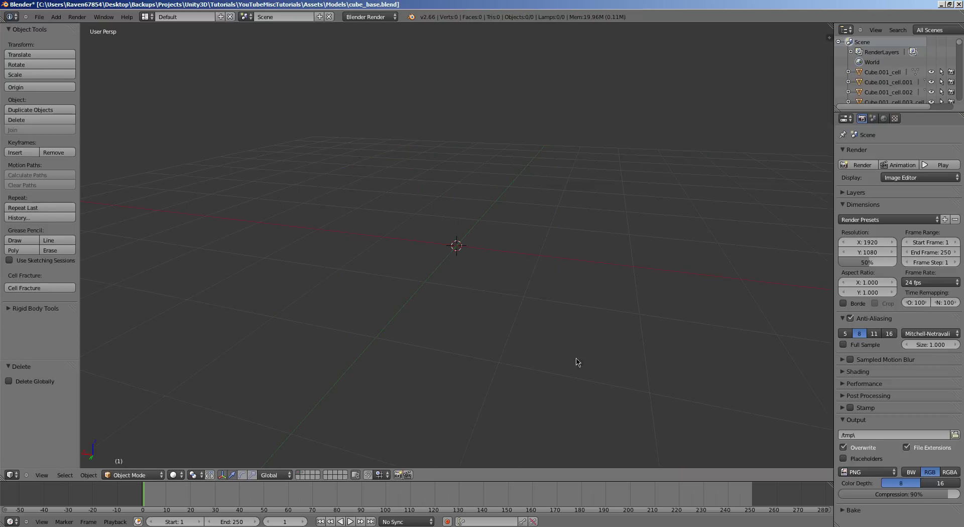
{"action": "middle_click_drag", "start_coordinate": [577, 361], "coordinate": [456, 250]}
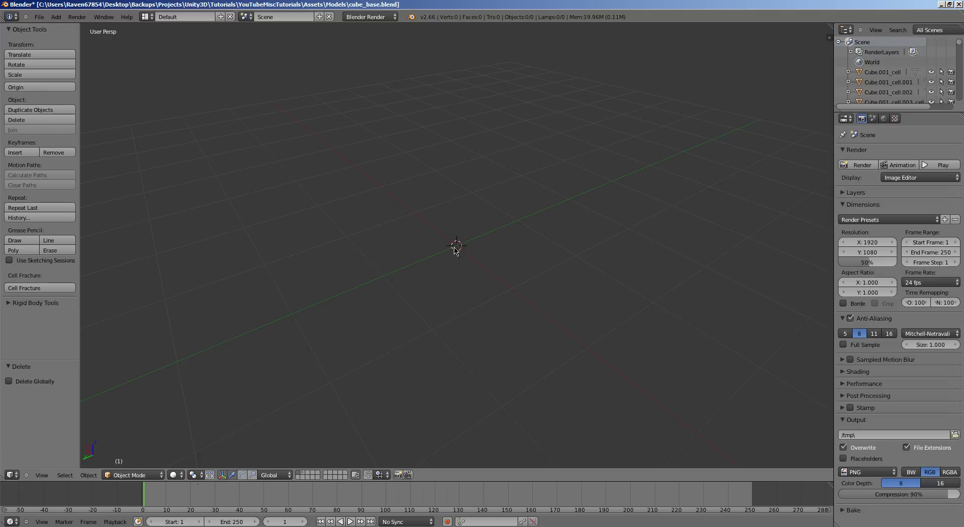
{"action": "key", "text": "x"}
Show the fracture pieces' layer, Save As cube_destroyed.blend, then Alt+Tab to Unity.
{"action": "left_click", "coordinate": [305, 474]}
{"action": "left_click", "coordinate": [36, 17]}
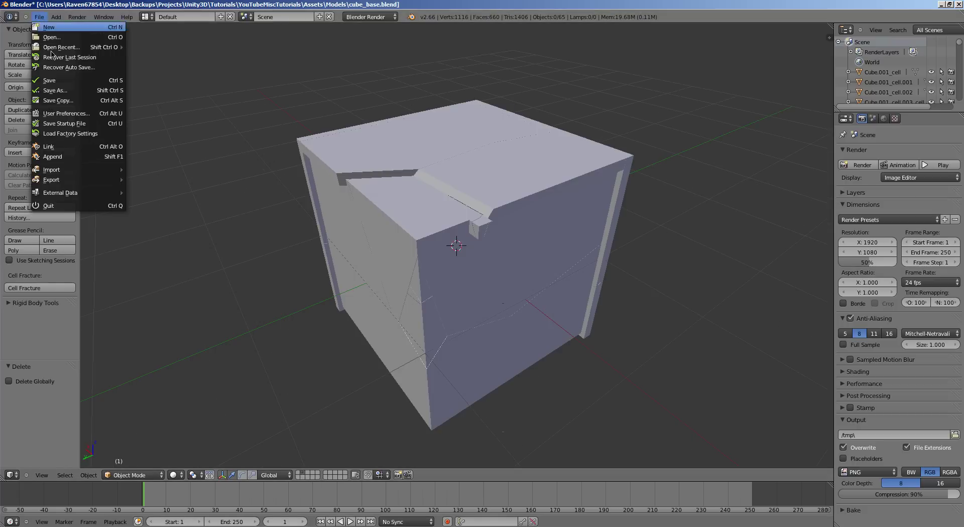
{"action": "left_click", "coordinate": [55, 94]}
{"action": "left_click", "coordinate": [152, 54]}
{"action": "type", "text": "cu"}
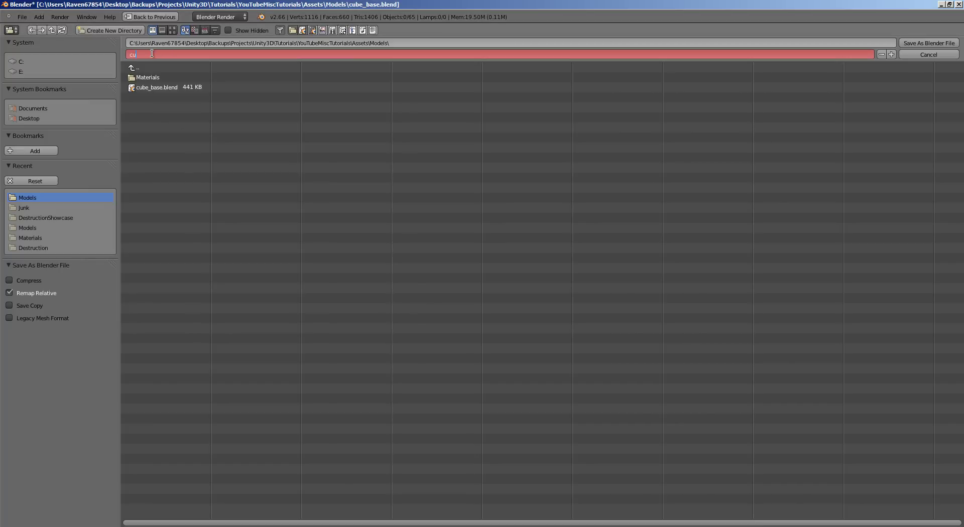
{"action": "type", "text": "be_destroyed"}
{"action": "key", "text": "Return"}
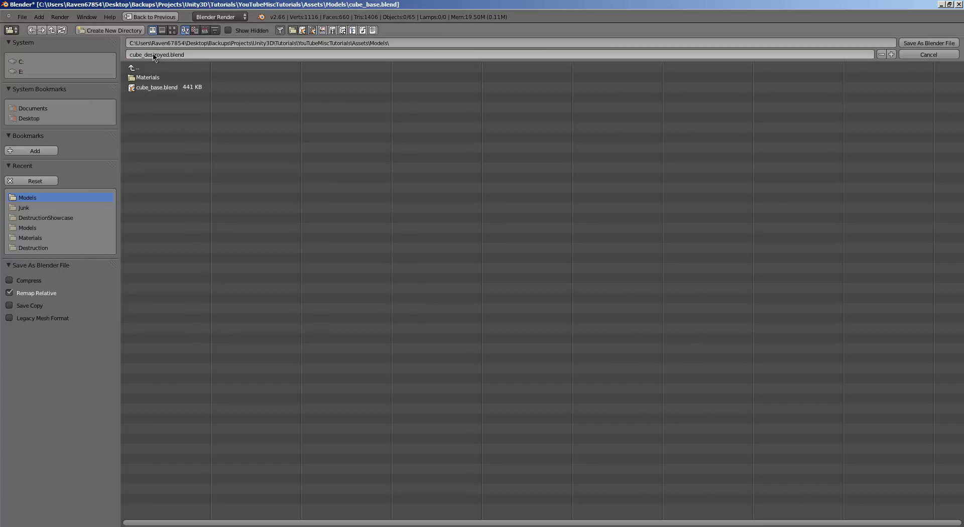
{"action": "left_click", "coordinate": [929, 43]}
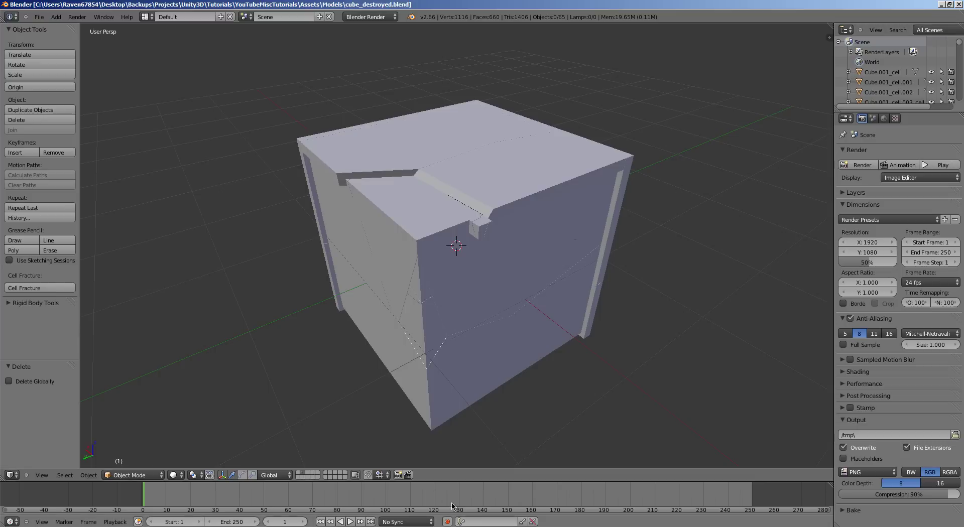
{"action": "key", "text": "alt+Tab"}
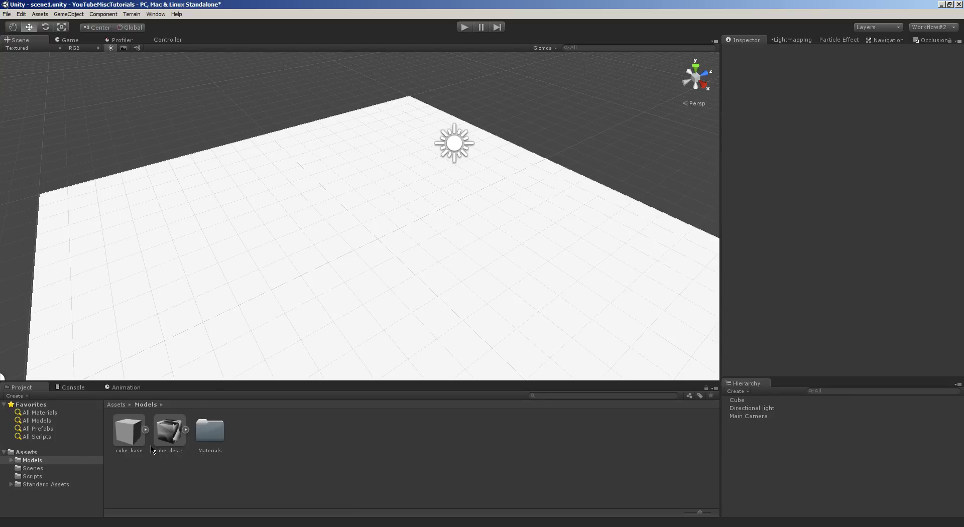
Set cube_destroyed's Normals to Calculate, tick Generate Colliders, and apply.
{"action": "left_click", "coordinate": [152, 448]}
{"action": "left_click", "coordinate": [851, 169]}
{"action": "left_click", "coordinate": [824, 188]}
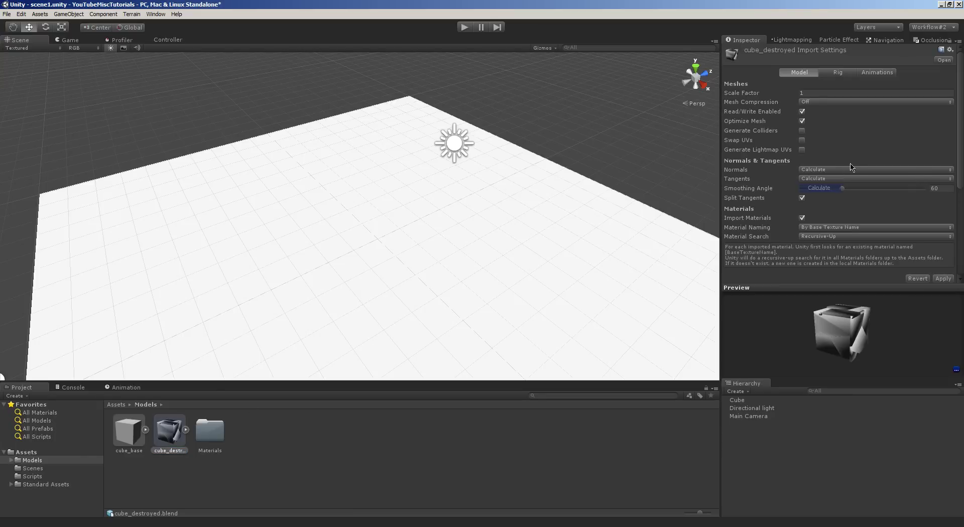
{"action": "left_click", "coordinate": [802, 132]}
{"action": "left_click", "coordinate": [943, 280]}
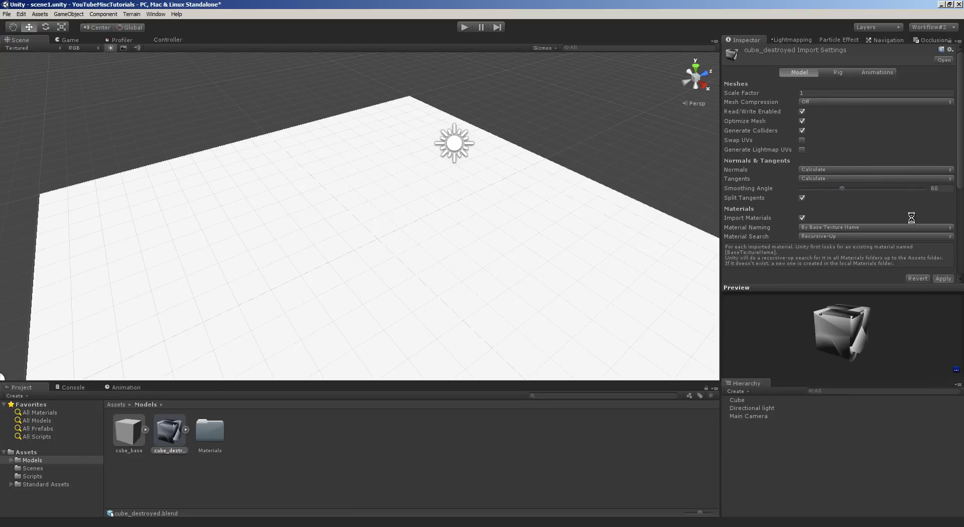
Set the model's Rig Animation Type to None.
{"action": "left_click", "coordinate": [837, 74]}
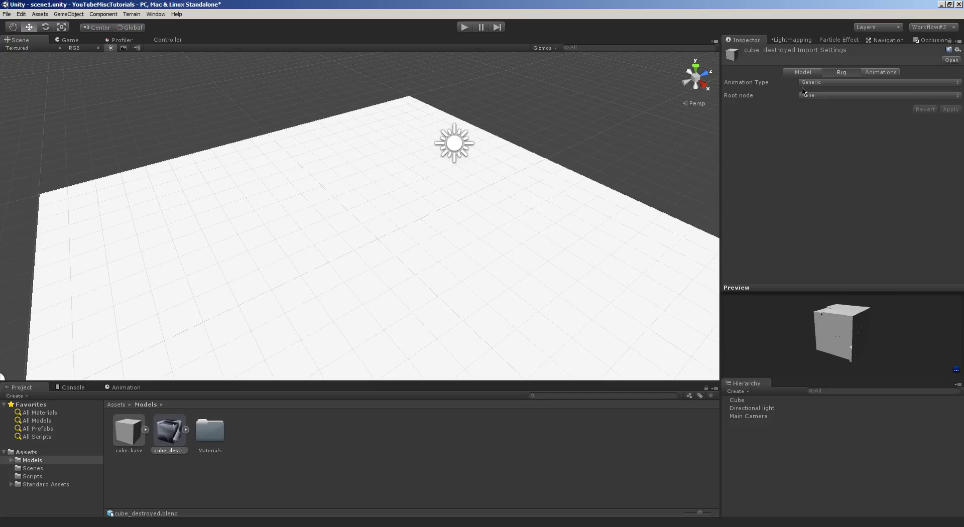
{"action": "left_click", "coordinate": [804, 83]}
{"action": "left_click", "coordinate": [810, 91]}
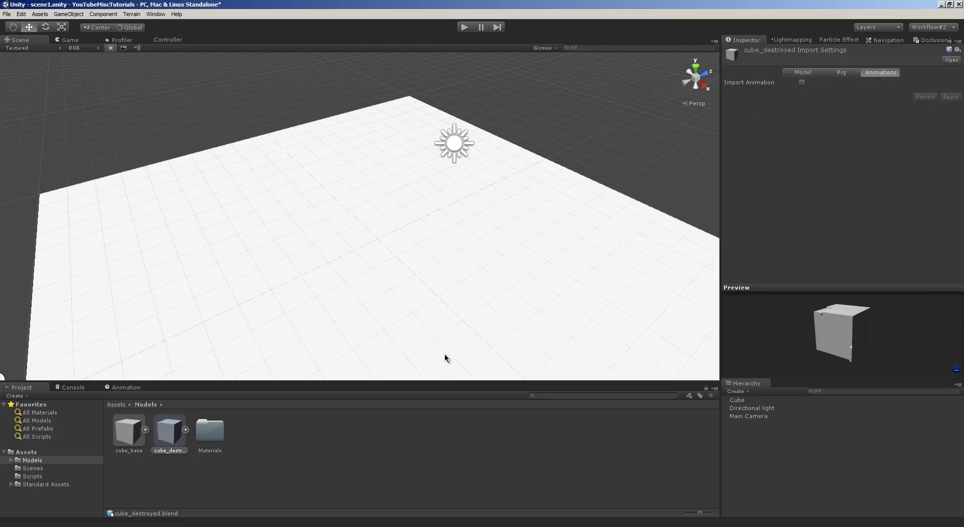
Place cube_destroyed in the scene and set its Position to 0, 0, 0.
{"action": "left_click_drag", "start_coordinate": [171, 429], "coordinate": [385, 251]}
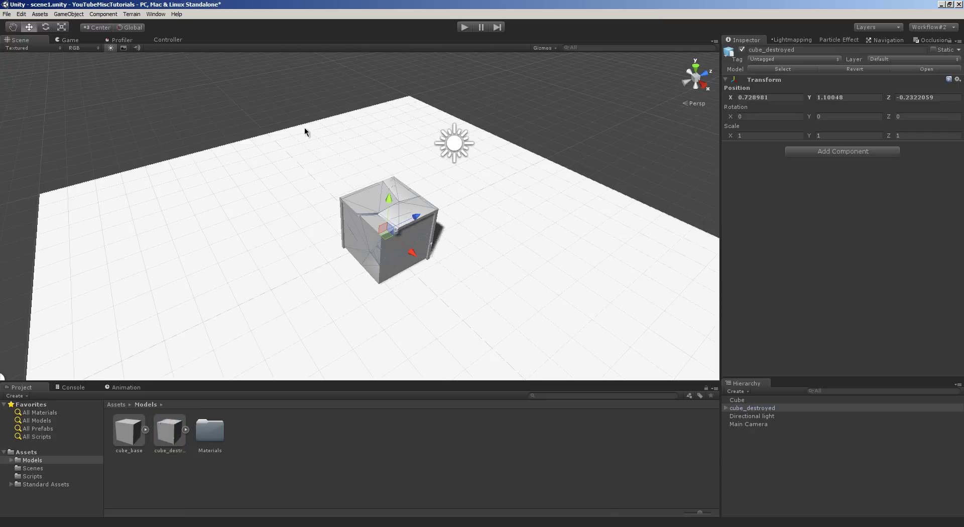
{"action": "key", "text": "f"}
{"action": "left_click_drag", "start_coordinate": [487, 182], "coordinate": [533, 174], "text": "alt"}
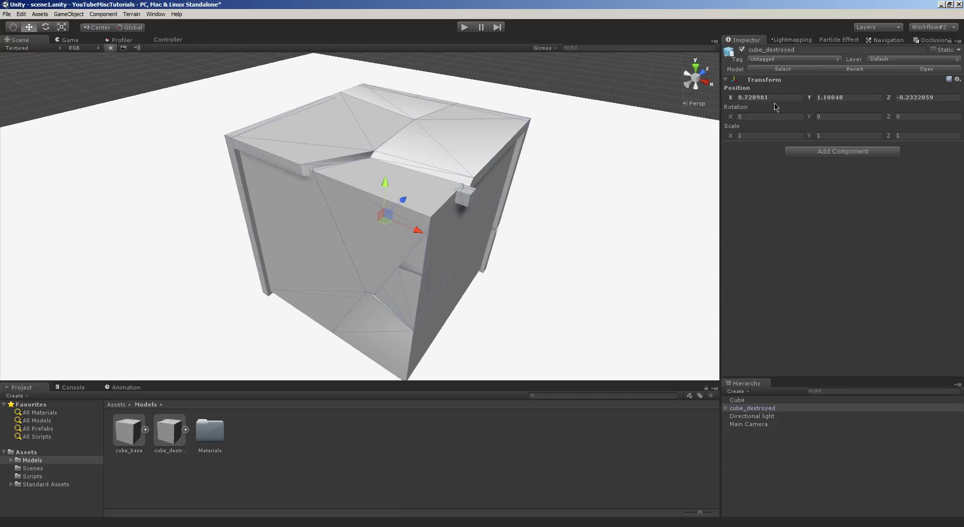
{"action": "double_click", "coordinate": [767, 96]}
{"action": "type", "text": "0"}
{"action": "key", "text": "Tab"}
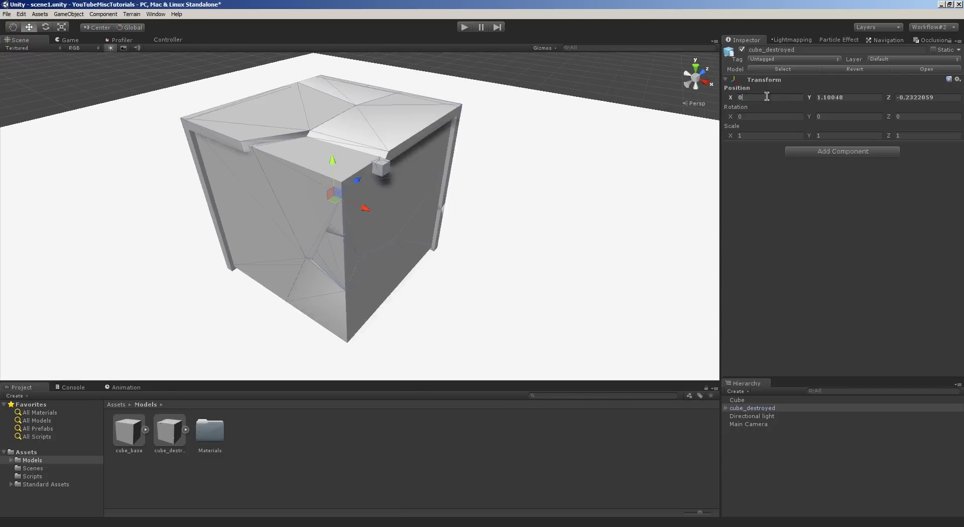
{"action": "type", "text": "0"}
{"action": "key", "text": "Tab"}
{"action": "type", "text": "0"}
{"action": "key", "text": "Return"}
{"action": "left_click_drag", "start_coordinate": [617, 171], "coordinate": [528, 181], "text": "alt"}
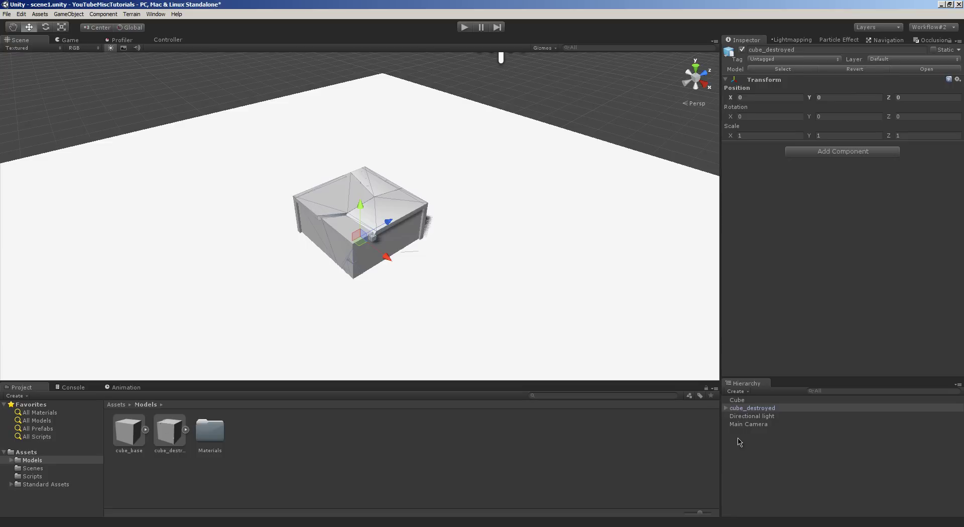
Select all child fragments of cube_destroyed and make their mesh colliders Convex.
{"action": "left_click", "coordinate": [739, 410]}
{"action": "left_click", "coordinate": [727, 409]}
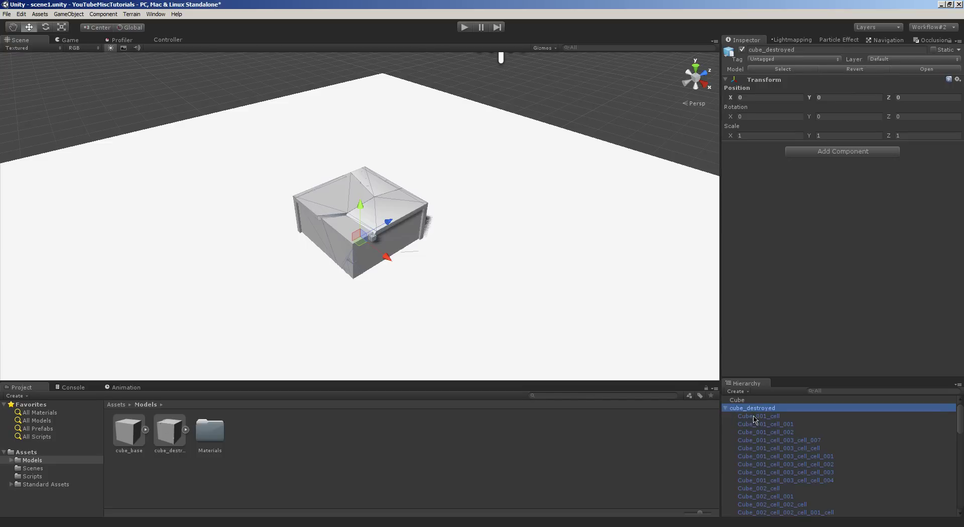
{"action": "left_click_drag", "start_coordinate": [589, 224], "coordinate": [454, 155], "text": "alt"}
{"action": "left_click", "coordinate": [780, 418]}
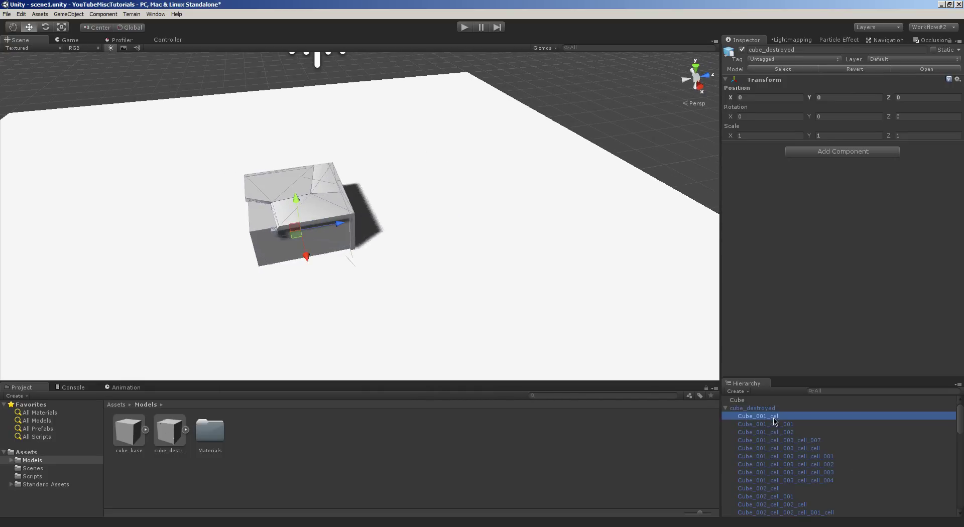
{"action": "scroll", "coordinate": [842, 474], "scroll_direction": "down", "scroll_amount": 10}
{"action": "left_click", "coordinate": [794, 498], "text": "shift"}
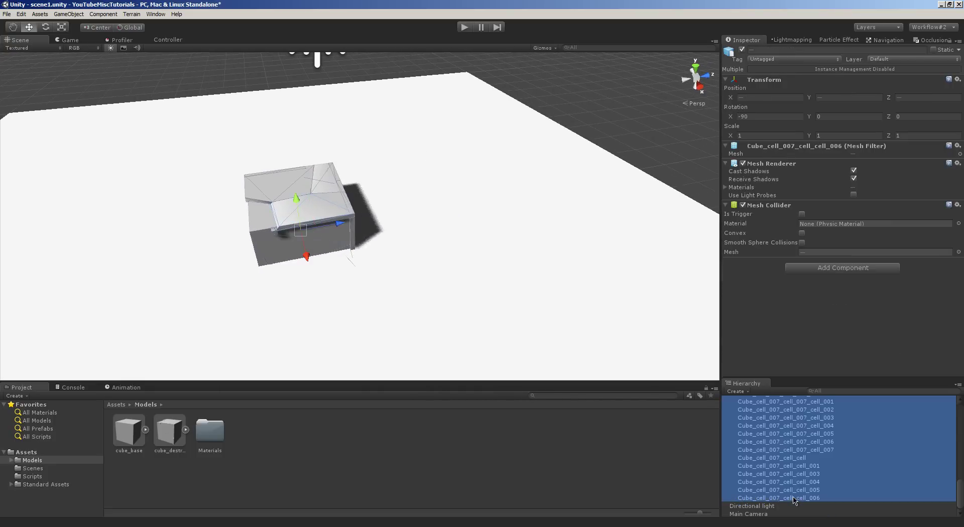
{"action": "left_click_drag", "start_coordinate": [415, 248], "coordinate": [354, 241], "text": "alt"}
{"action": "left_click", "coordinate": [802, 233]}
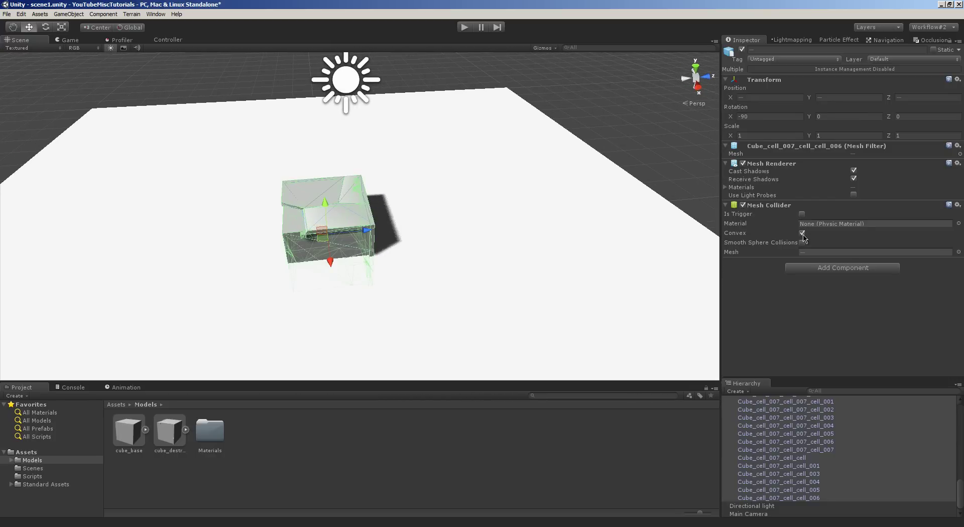
Add a Rigidbody to every selected fragment and raise them above the plane.
{"action": "key", "text": "f"}
{"action": "left_click_drag", "start_coordinate": [455, 224], "coordinate": [633, 204], "text": "alt"}
{"action": "scroll", "coordinate": [633, 204], "scroll_direction": "down", "scroll_amount": 5}
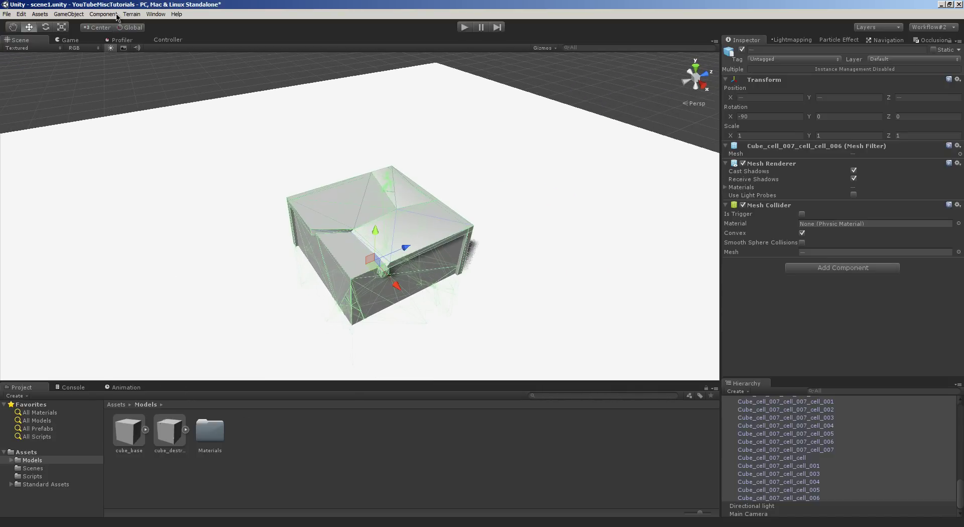
{"action": "left_click", "coordinate": [116, 15]}
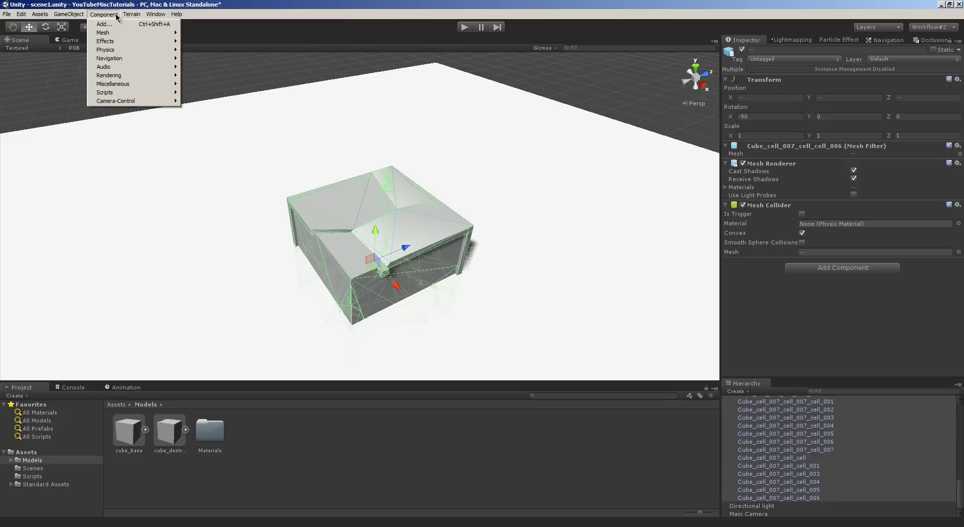
{"action": "mouse_move", "coordinate": [123, 79]}
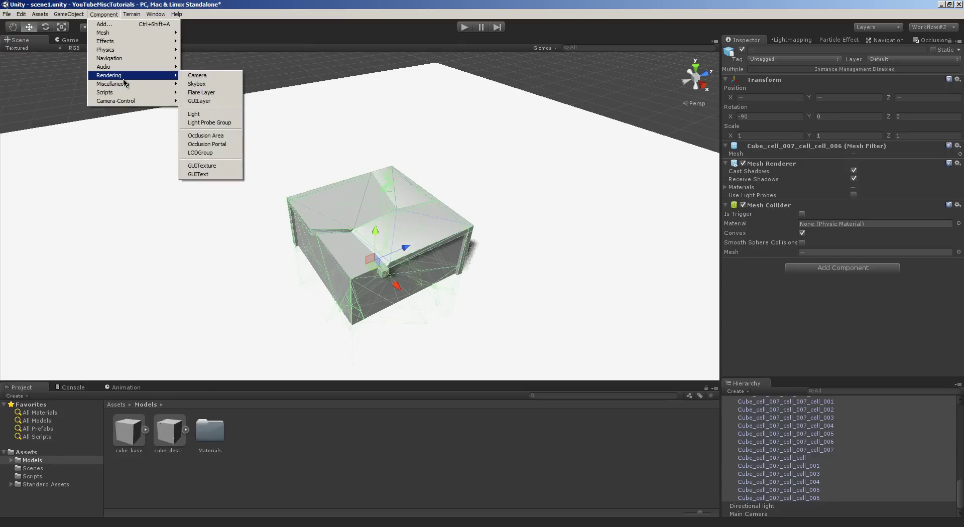
{"action": "mouse_move", "coordinate": [68, 14]}
{"action": "mouse_move", "coordinate": [149, 34]}
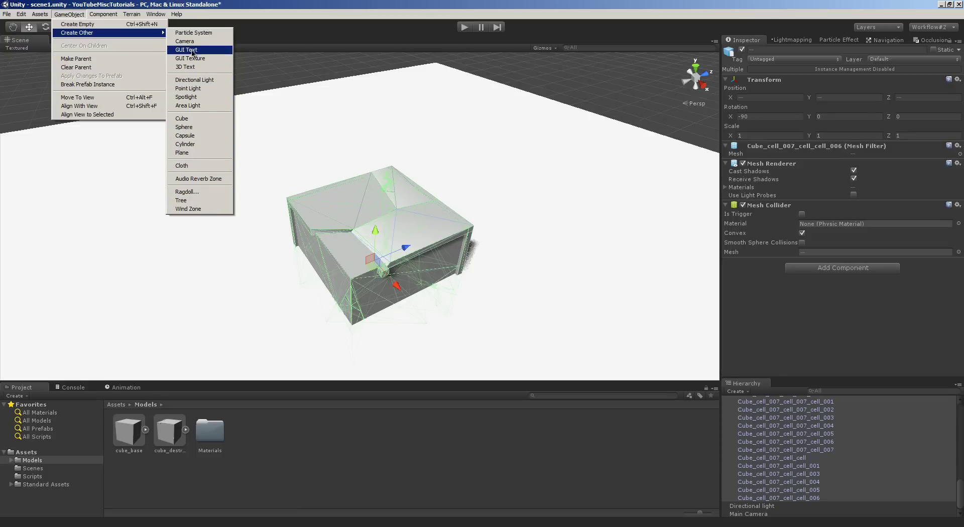
{"action": "mouse_move", "coordinate": [104, 14]}
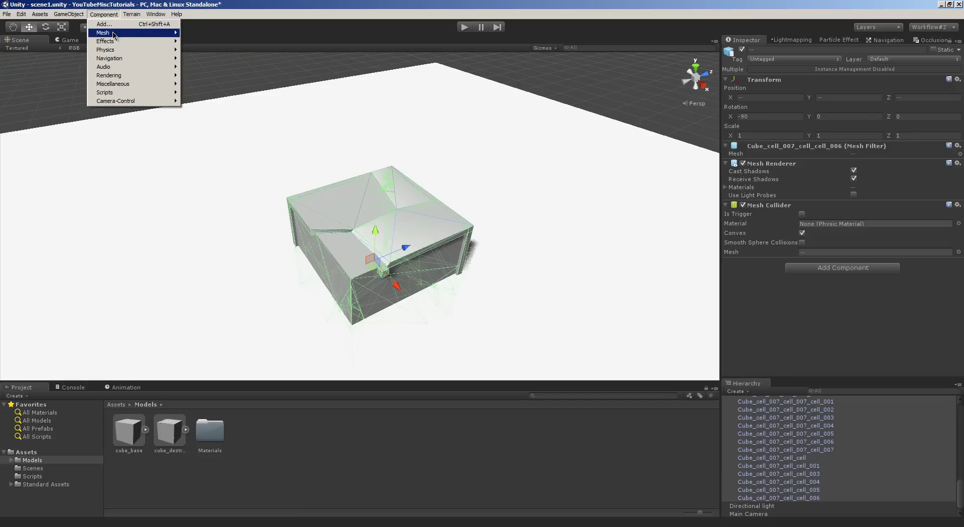
{"action": "mouse_move", "coordinate": [119, 49]}
{"action": "left_click", "coordinate": [197, 50]}
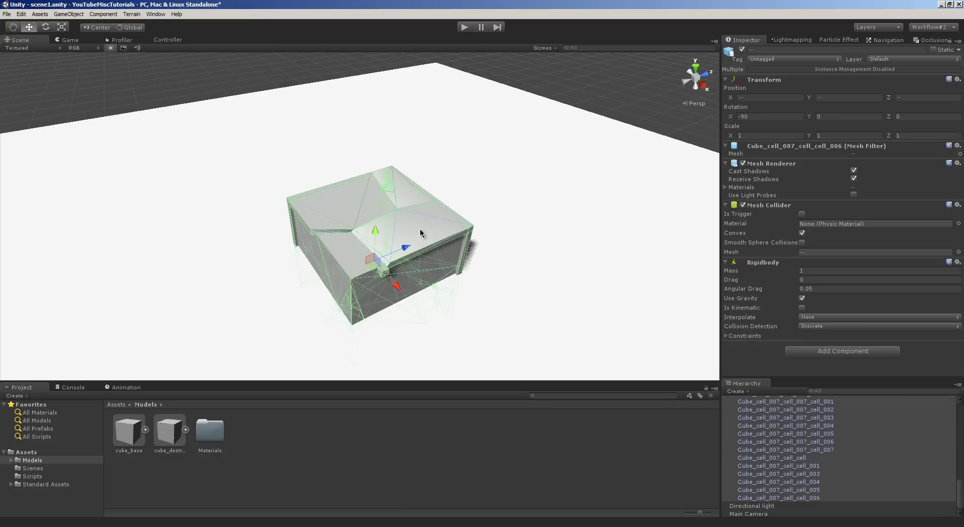
{"action": "left_click_drag", "start_coordinate": [380, 241], "coordinate": [383, 143]}
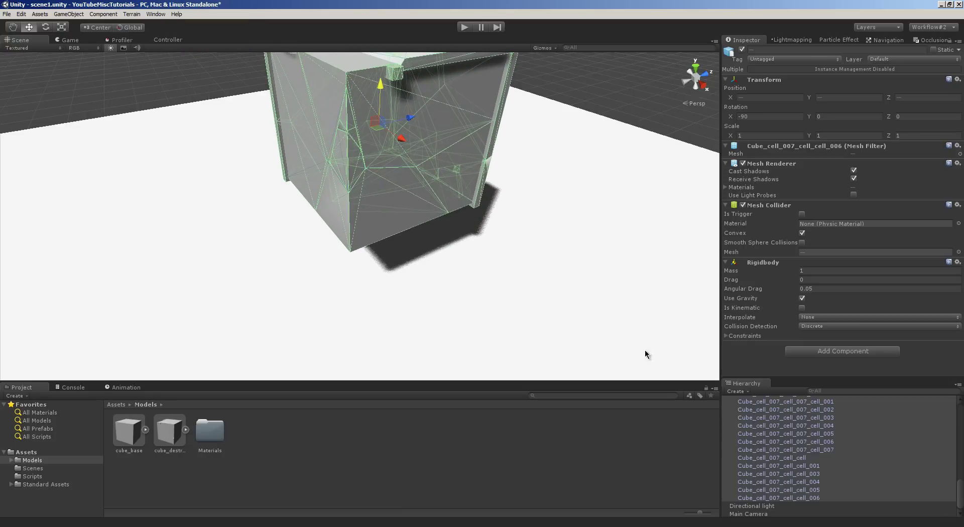
Select fragment Cube_cell_007_cell_007_cell_006 and collapse the cube_destroyed fragment list.
{"action": "left_click", "coordinate": [793, 410]}
{"action": "left_click", "coordinate": [793, 442]}
{"action": "scroll", "coordinate": [791, 441], "scroll_direction": "up", "scroll_amount": 3}
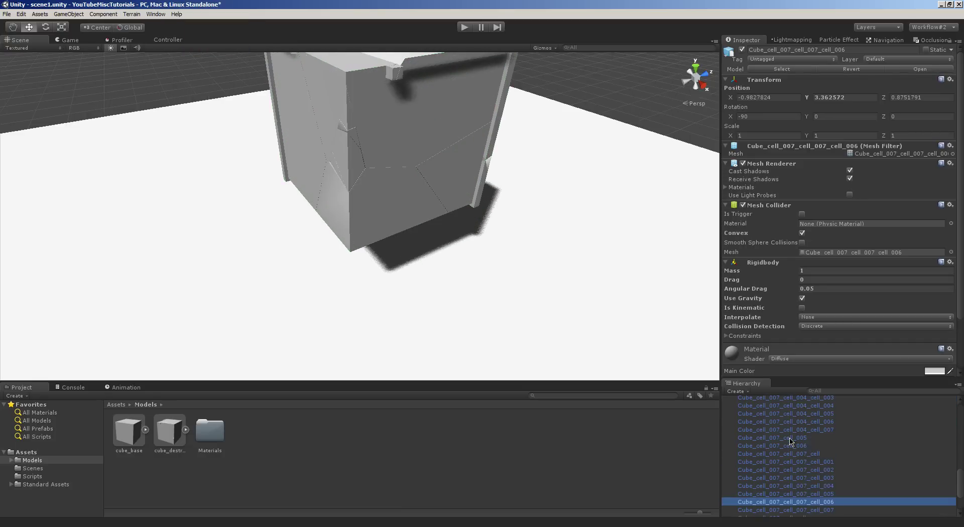
{"action": "scroll", "coordinate": [791, 442], "scroll_direction": "up", "scroll_amount": 10}
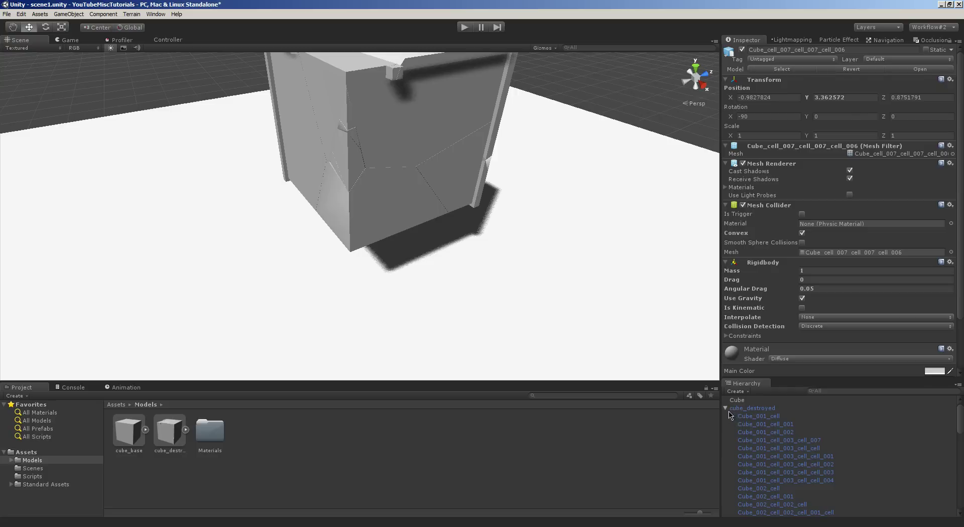
{"action": "left_click", "coordinate": [726, 408]}
{"action": "scroll", "coordinate": [495, 280], "scroll_direction": "down", "scroll_amount": 10}
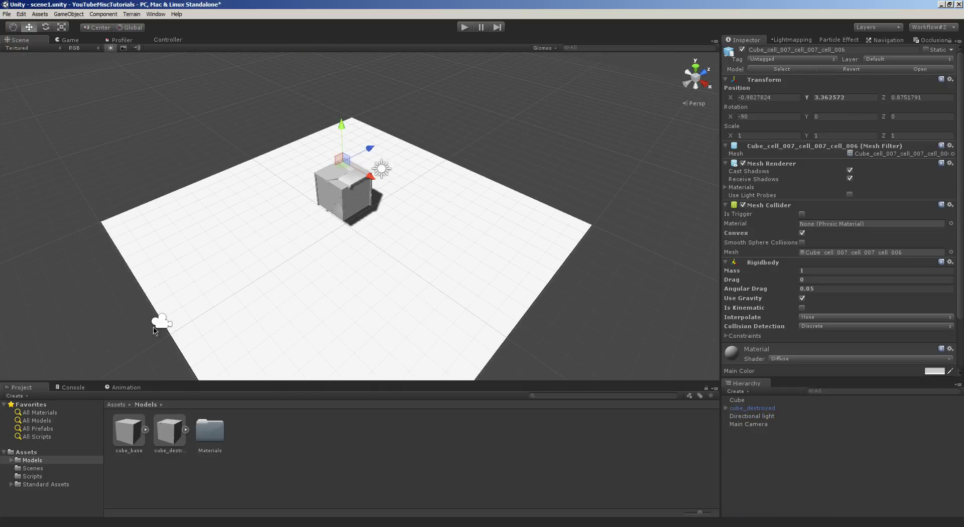
Make the Main Camera's background black, align it with the view, and show the Game view.
{"action": "left_click", "coordinate": [155, 332]}
{"action": "left_click", "coordinate": [167, 318]}
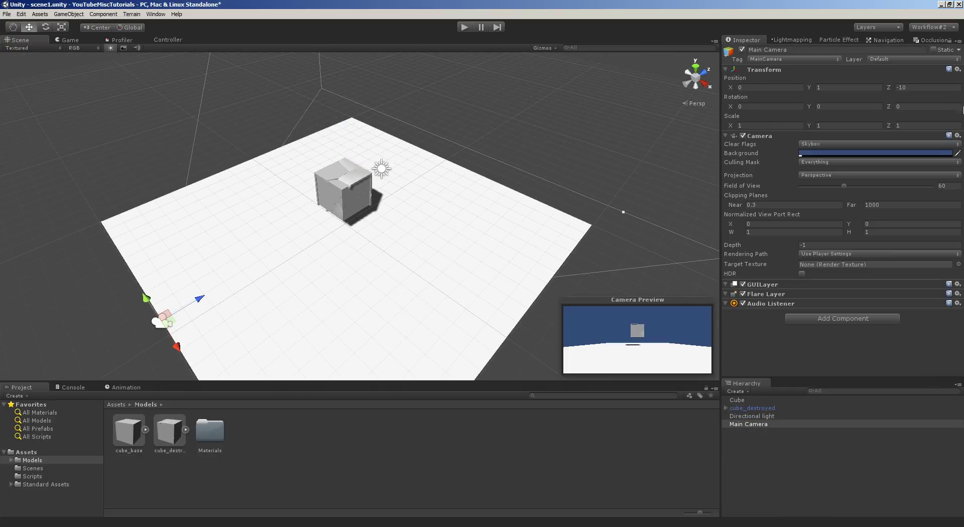
{"action": "left_click", "coordinate": [836, 154]}
{"action": "left_click_drag", "start_coordinate": [160, 131], "coordinate": [166, 136]}
{"action": "left_click", "coordinate": [351, 252]}
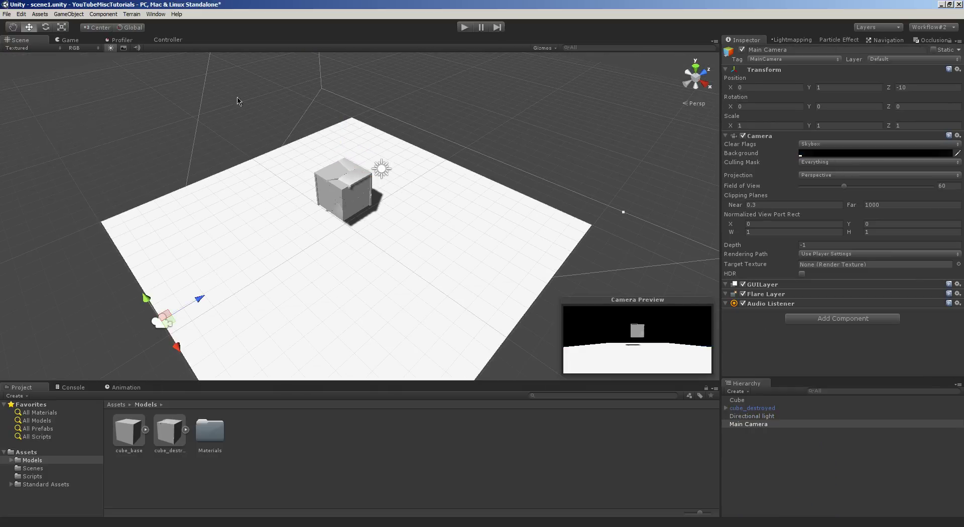
{"action": "left_click_drag", "start_coordinate": [352, 251], "coordinate": [471, 204], "text": "alt"}
{"action": "scroll", "coordinate": [471, 203], "scroll_direction": "up", "scroll_amount": 5}
{"action": "scroll", "coordinate": [471, 203], "scroll_direction": "down", "scroll_amount": 3}
{"action": "key", "text": "ctrl+shift+f"}
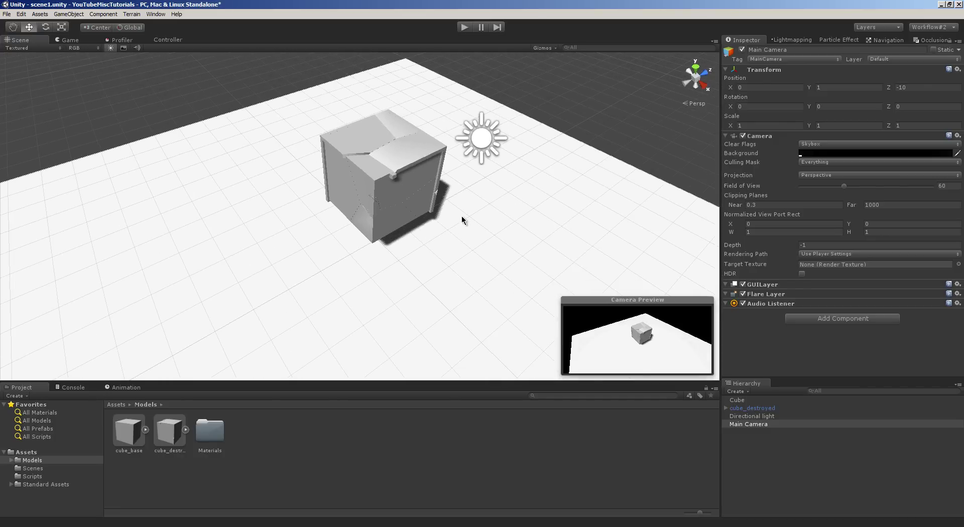
{"action": "left_click", "coordinate": [69, 40]}
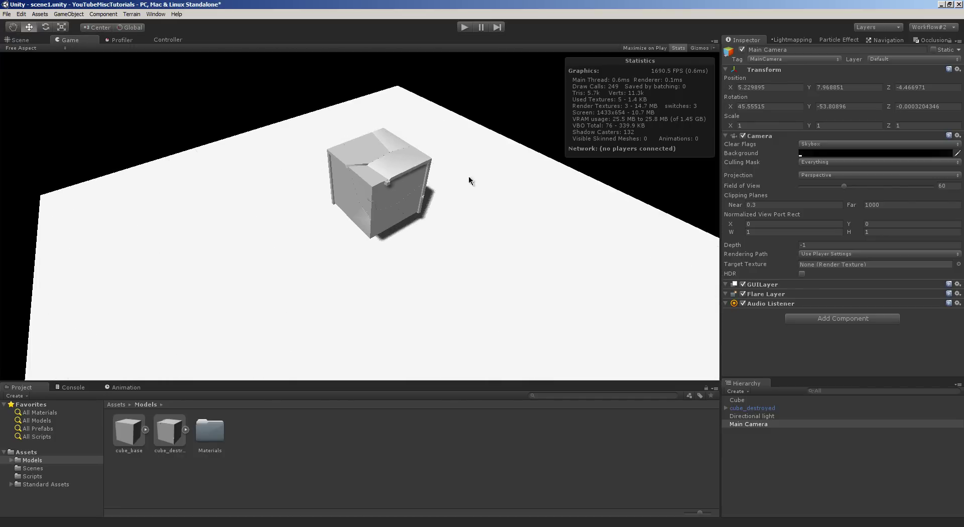
Do a quick test play, then add the Drag Rigidbody script to the Main Camera.
{"action": "left_click", "coordinate": [464, 27]}
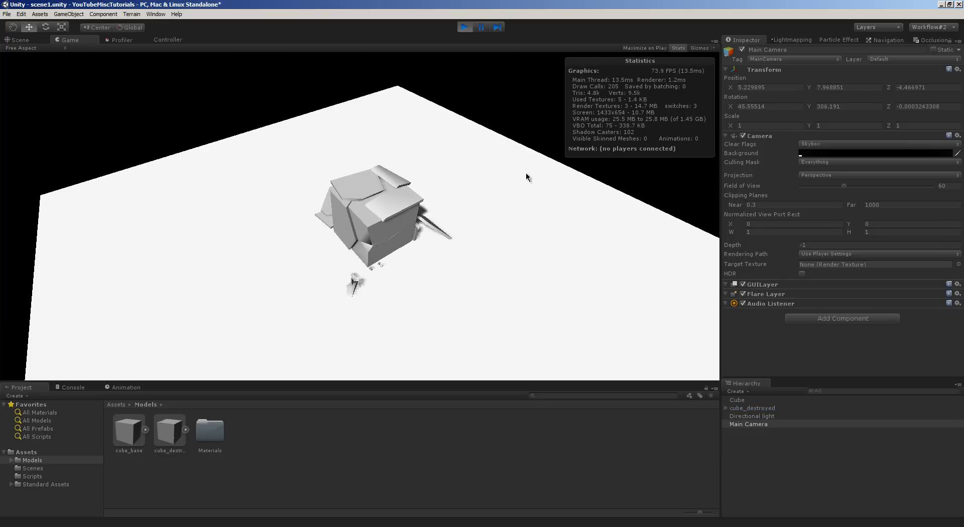
{"action": "left_click", "coordinate": [465, 28]}
{"action": "left_click", "coordinate": [761, 426]}
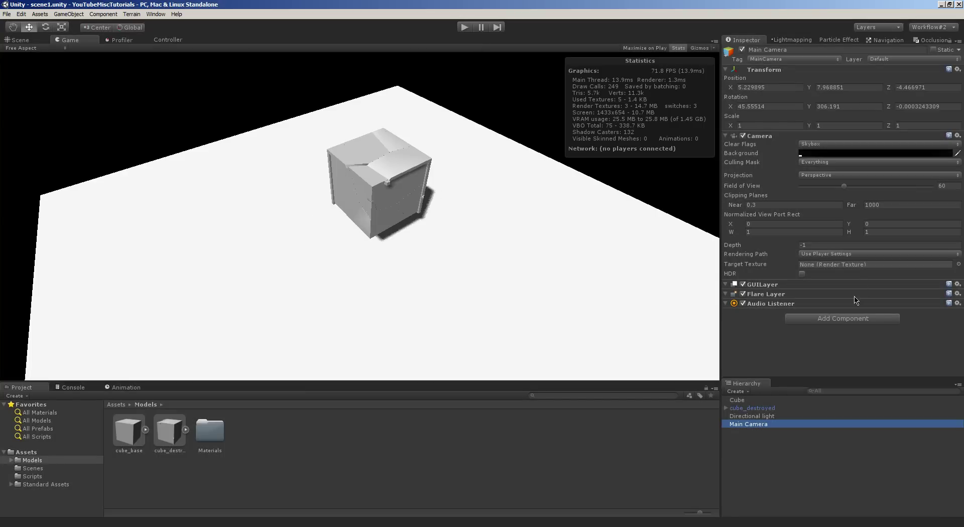
{"action": "left_click", "coordinate": [834, 319]}
{"action": "left_click", "coordinate": [824, 432]}
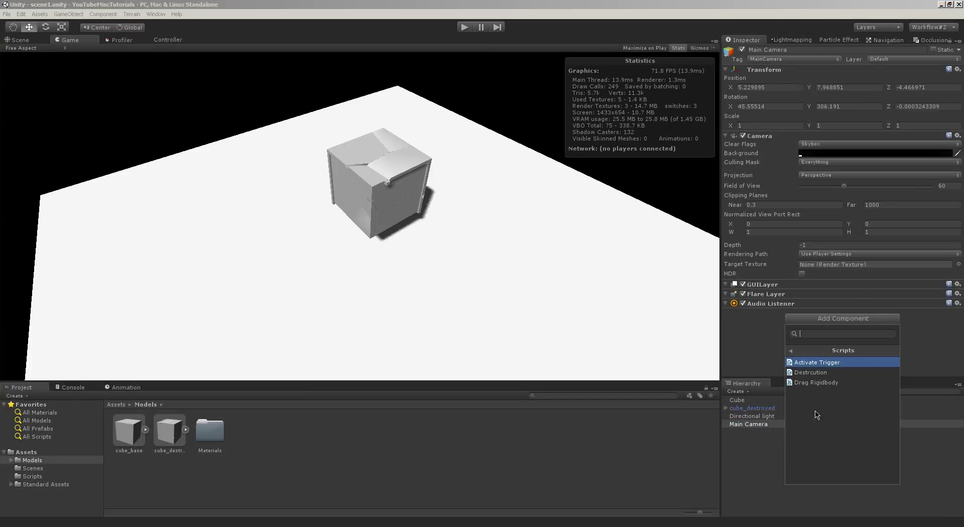
{"action": "left_click", "coordinate": [822, 383]}
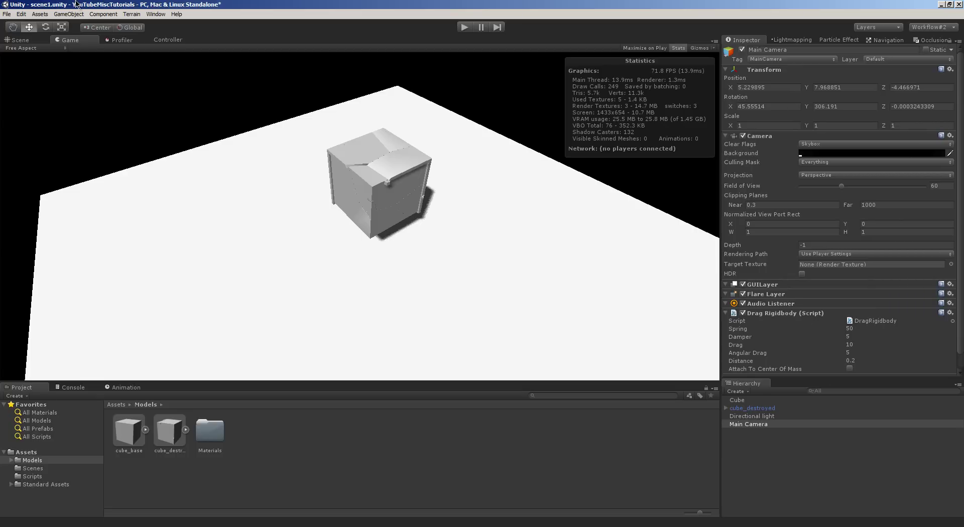
Close the package import list, then play-test by flinging the fragments around and stop.
{"action": "left_click", "coordinate": [40, 14]}
{"action": "mouse_move", "coordinate": [71, 73]}
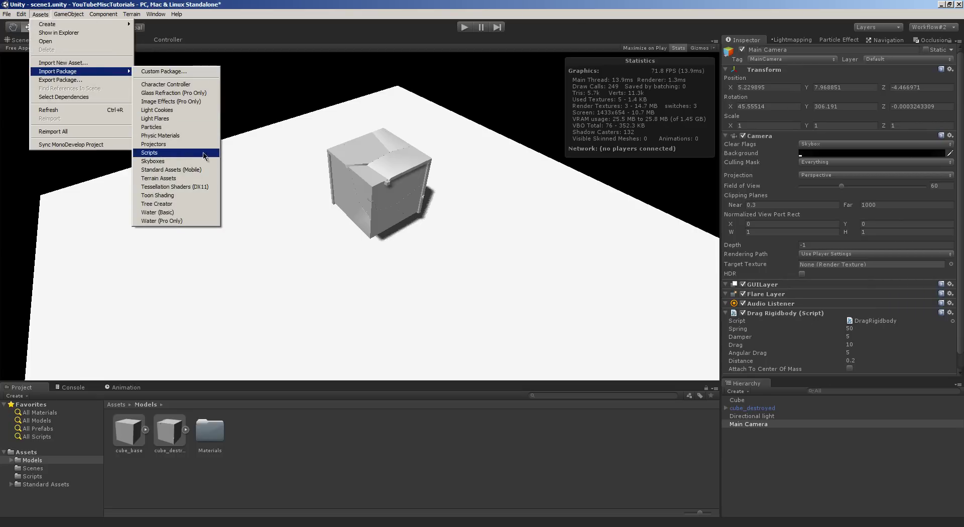
{"action": "left_click", "coordinate": [458, 39]}
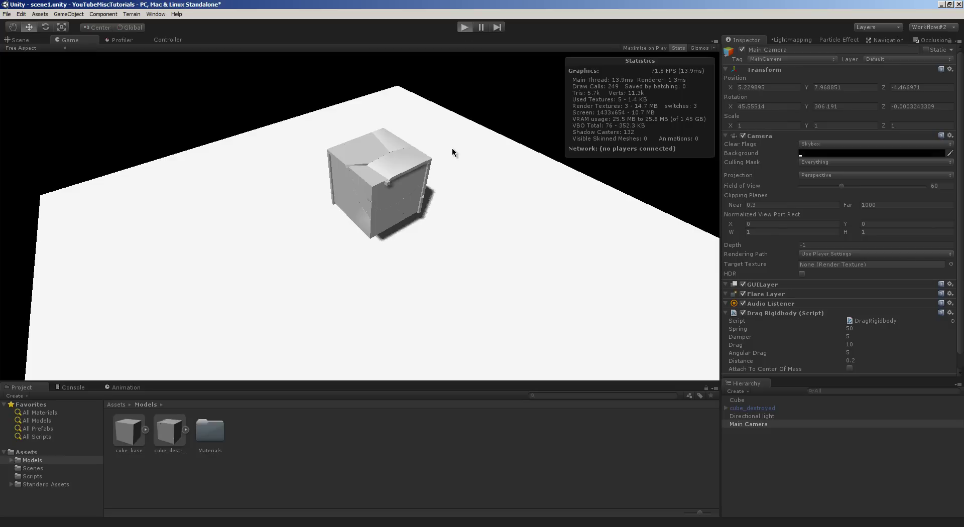
{"action": "left_click_drag", "start_coordinate": [452, 151], "coordinate": [215, 211]}
{"action": "left_click_drag", "start_coordinate": [327, 211], "coordinate": [530, 281]}
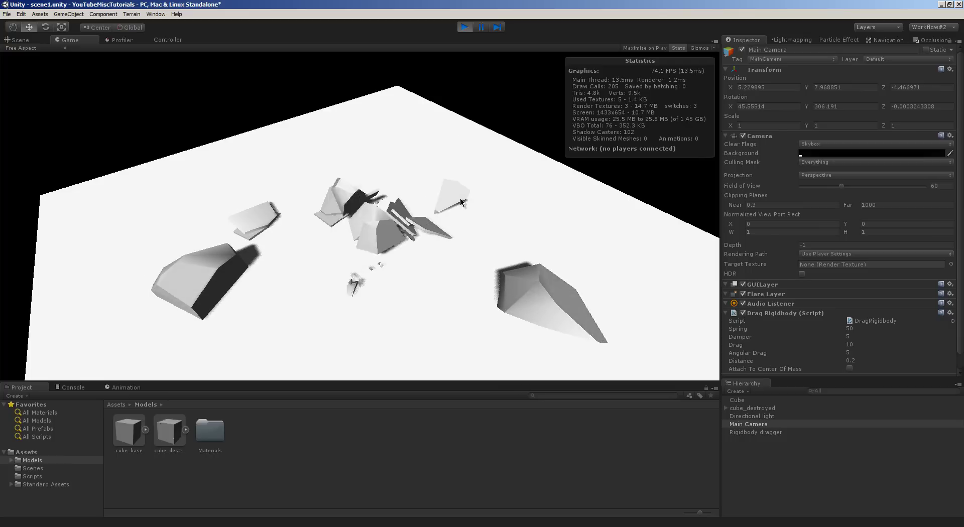
{"action": "left_click_drag", "start_coordinate": [381, 215], "coordinate": [401, 130]}
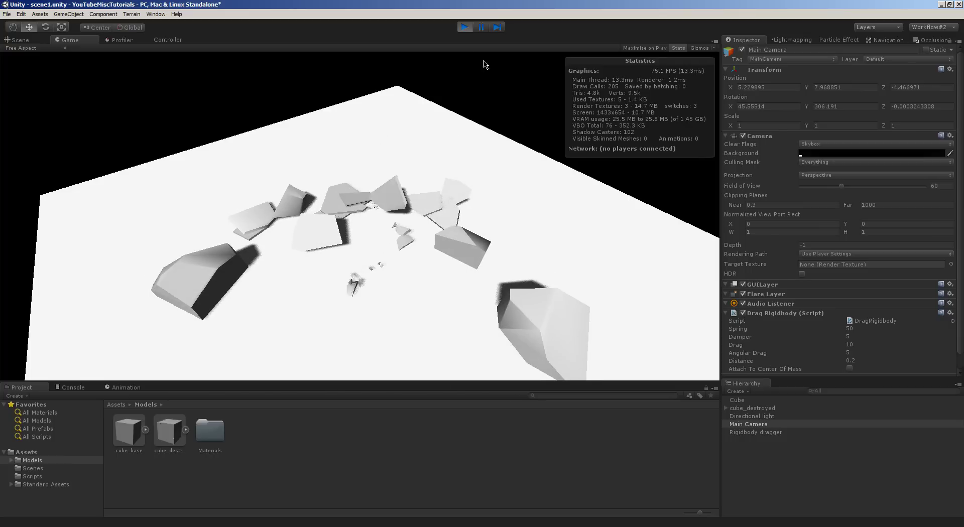
{"action": "left_click", "coordinate": [470, 28]}
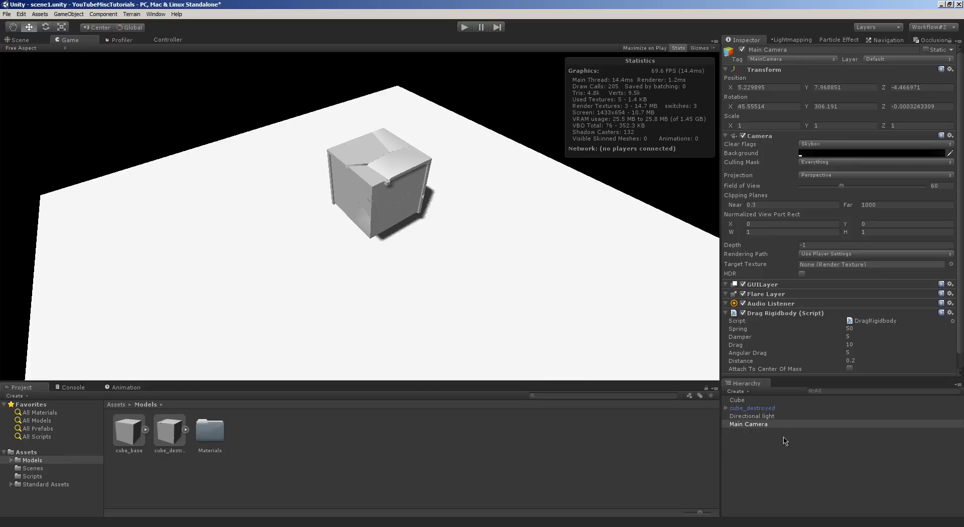
Create an empty prefab named prefab_CubeDestroyed in the Models folder.
{"action": "left_click", "coordinate": [753, 409]}
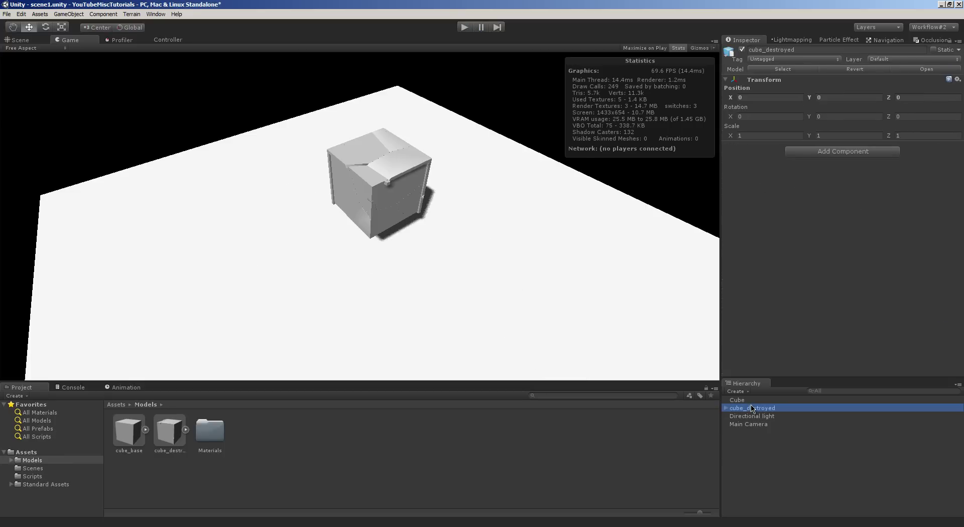
{"action": "right_click", "coordinate": [275, 461]}
{"action": "mouse_move", "coordinate": [341, 332]}
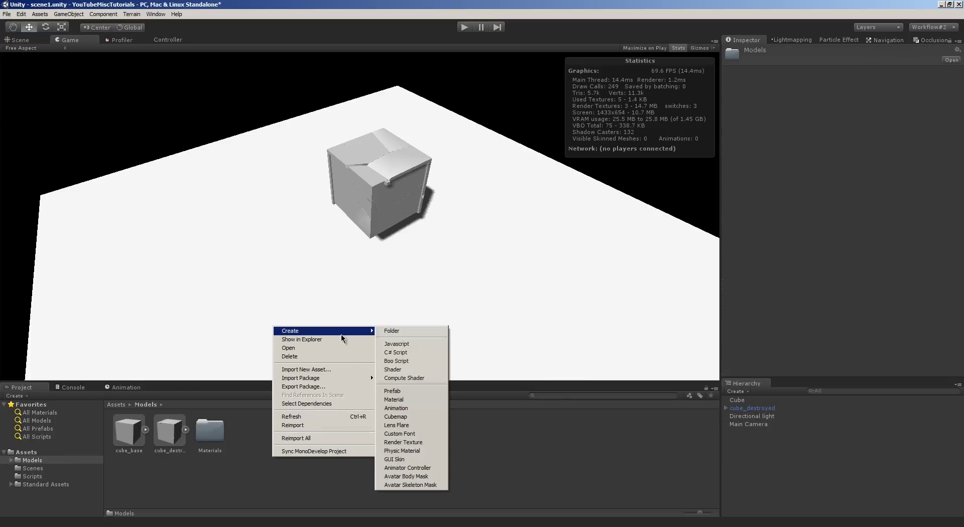
{"action": "left_click", "coordinate": [397, 393]}
{"action": "type", "text": "pref"}
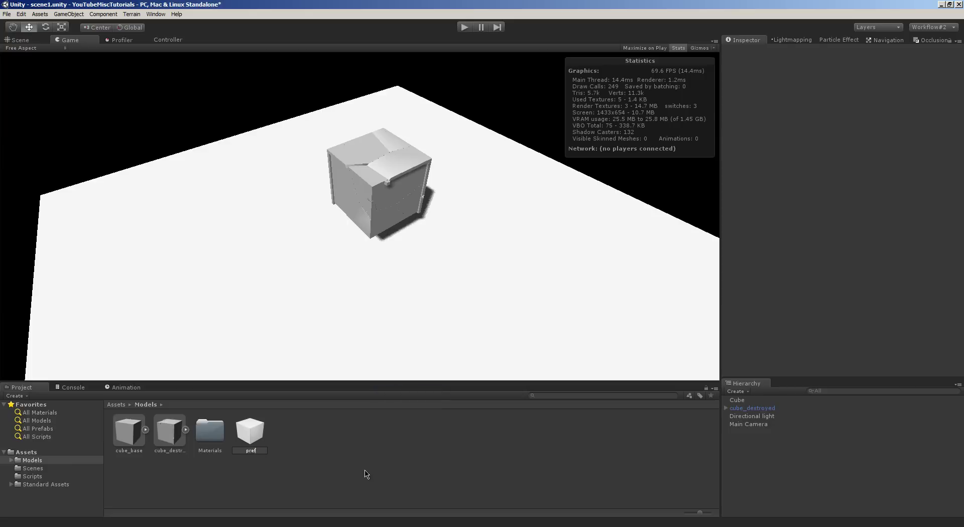
{"action": "type", "text": "ab_CubeDestroy"}
{"action": "type", "text": "ed"}
{"action": "key", "text": "Return"}
In the Scene view, try lowering cube_destroyed on Y, undo it, and toggle the handle orientation.
{"action": "left_click", "coordinate": [758, 408]}
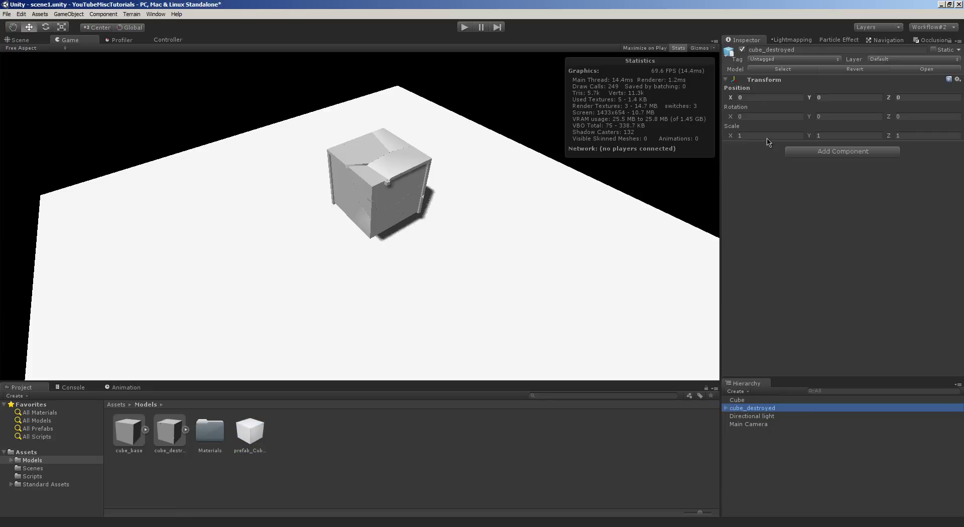
{"action": "left_click", "coordinate": [3, 43]}
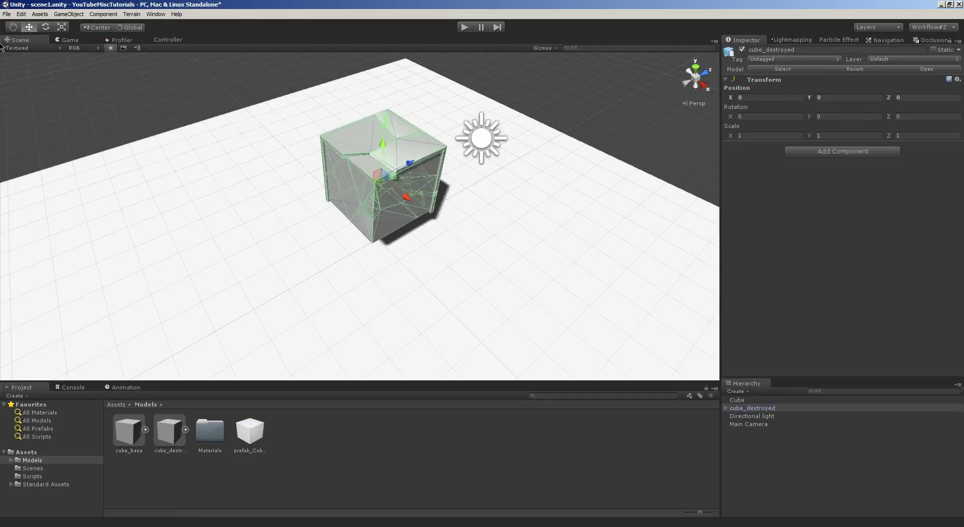
{"action": "left_click", "coordinate": [742, 99]}
{"action": "left_click_drag", "start_coordinate": [386, 149], "coordinate": [385, 168]}
{"action": "key", "text": "ctrl+z"}
{"action": "left_click", "coordinate": [128, 28]}
{"action": "left_click", "coordinate": [129, 28]}
Fill the prefab with cube_destroyed, delete the scene copy, and place a fresh instance.
{"action": "left_click", "coordinate": [254, 434]}
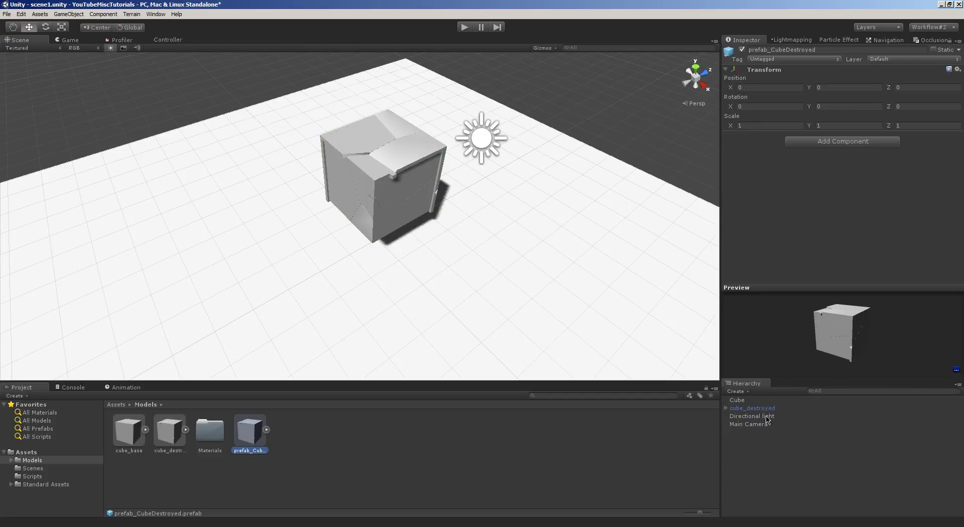
{"action": "left_click", "coordinate": [753, 409]}
{"action": "key", "text": "Delete"}
{"action": "left_click_drag", "start_coordinate": [259, 436], "coordinate": [376, 352]}
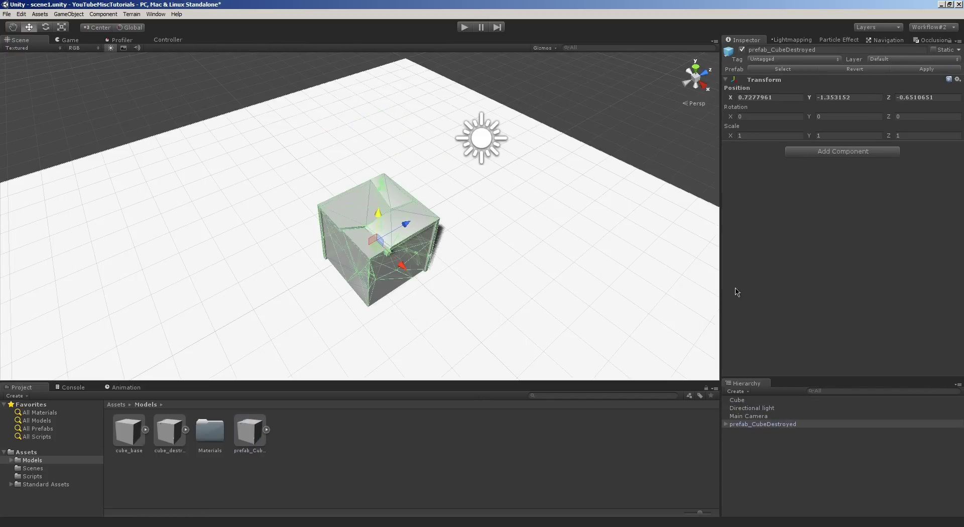
Remove the debris copy from the scene and create an empty prefab named prefab_CubeBase.
{"action": "key", "text": "Delete"}
{"action": "left_click", "coordinate": [353, 446]}
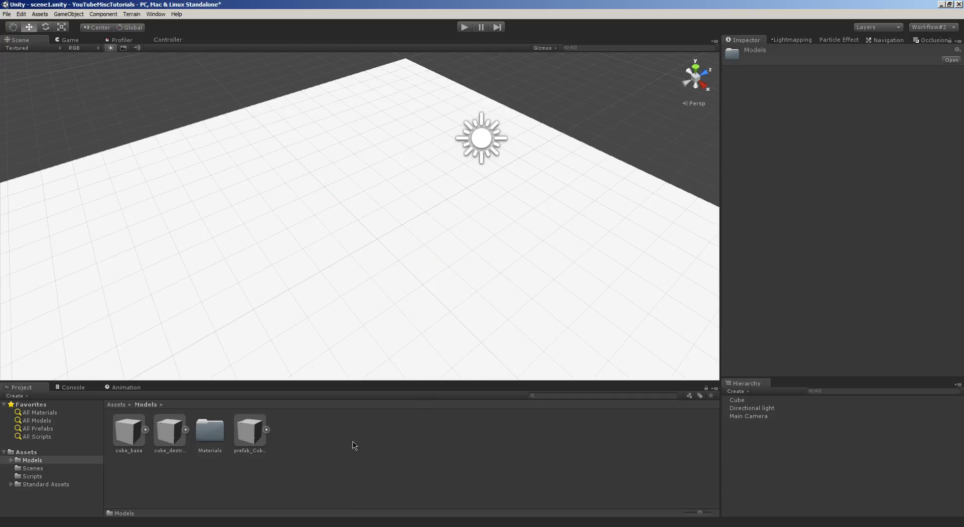
{"action": "right_click", "coordinate": [320, 472]}
{"action": "mouse_move", "coordinate": [387, 349]}
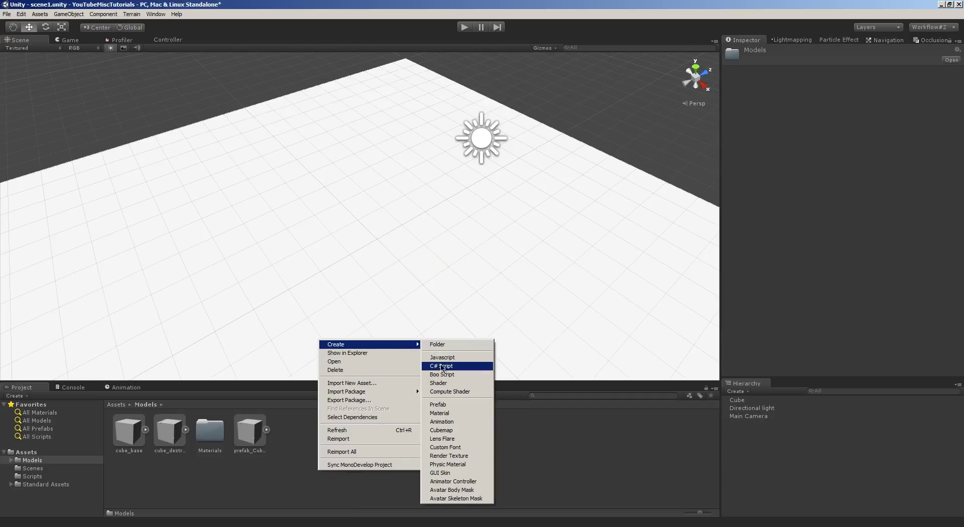
{"action": "left_click", "coordinate": [442, 405]}
{"action": "type", "text": "p"}
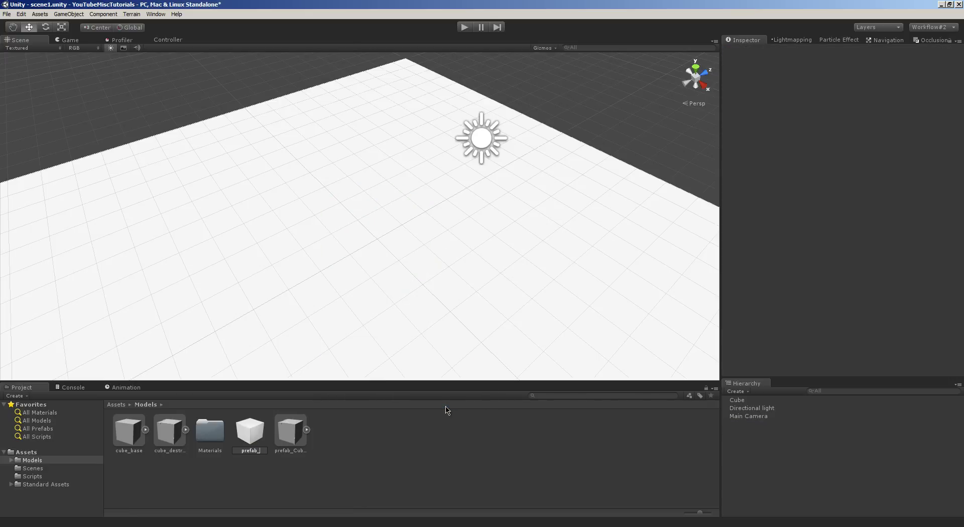
{"action": "type", "text": "refab_CubeBase"}
{"action": "key", "text": "Return"}
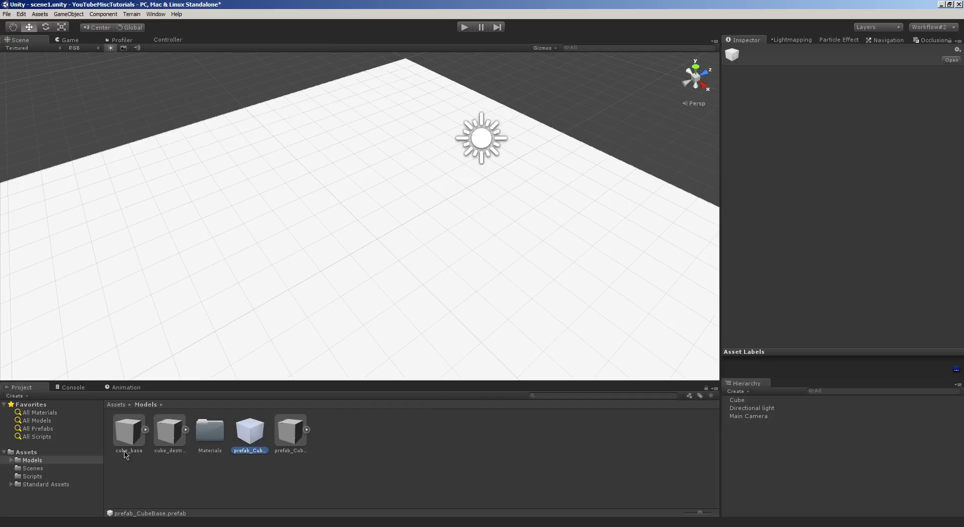
Build prefab_CubeBase from cube_base, drop it into the scene, and set Position X to 0.
{"action": "left_click_drag", "start_coordinate": [124, 454], "coordinate": [342, 279]}
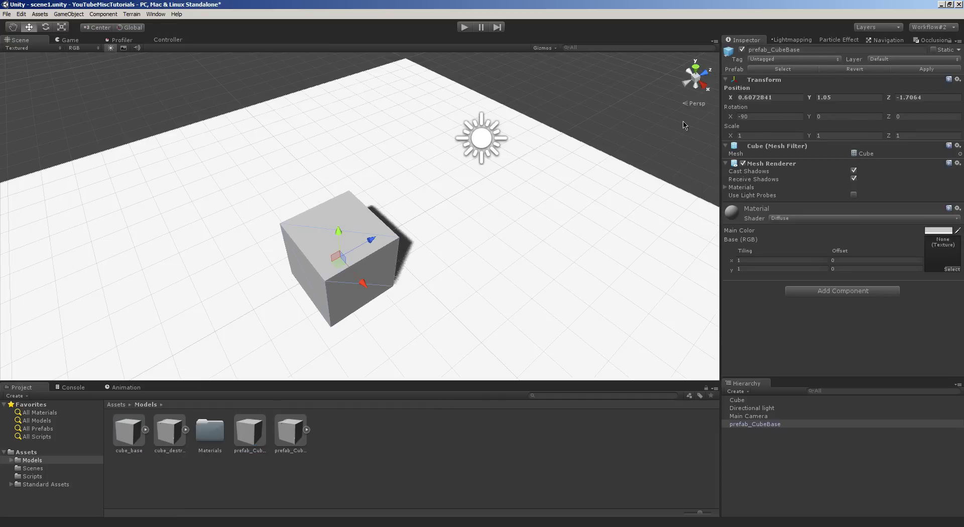
{"action": "left_click", "coordinate": [762, 97]}
{"action": "type", "text": "0"}
{"action": "key", "text": "Tab"}
Finish zeroing the position to 0, 0, 0 and add a Box Collider and Rigidbody.
{"action": "type", "text": "0"}
{"action": "key", "text": "Tab"}
{"action": "type", "text": "0"}
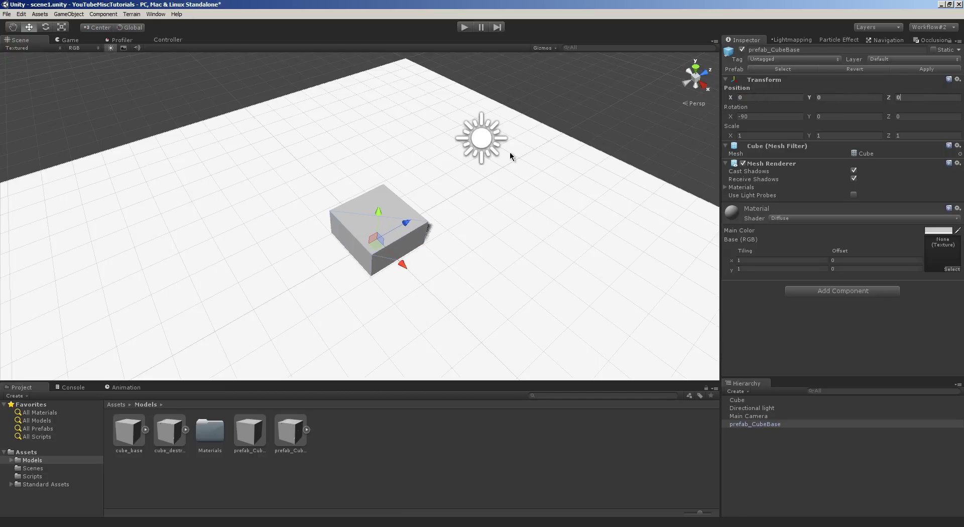
{"action": "left_click", "coordinate": [105, 14]}
{"action": "mouse_move", "coordinate": [118, 50]}
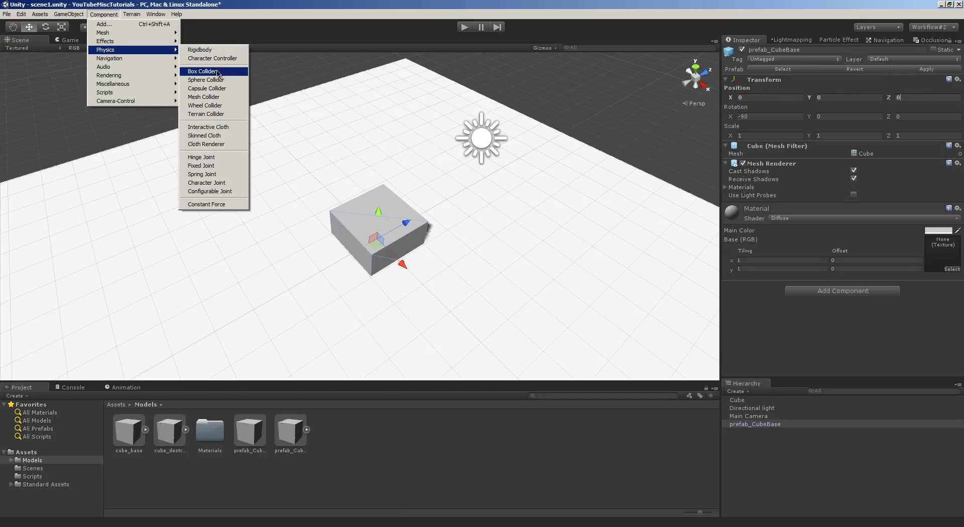
{"action": "left_click", "coordinate": [217, 72]}
{"action": "left_click", "coordinate": [114, 15]}
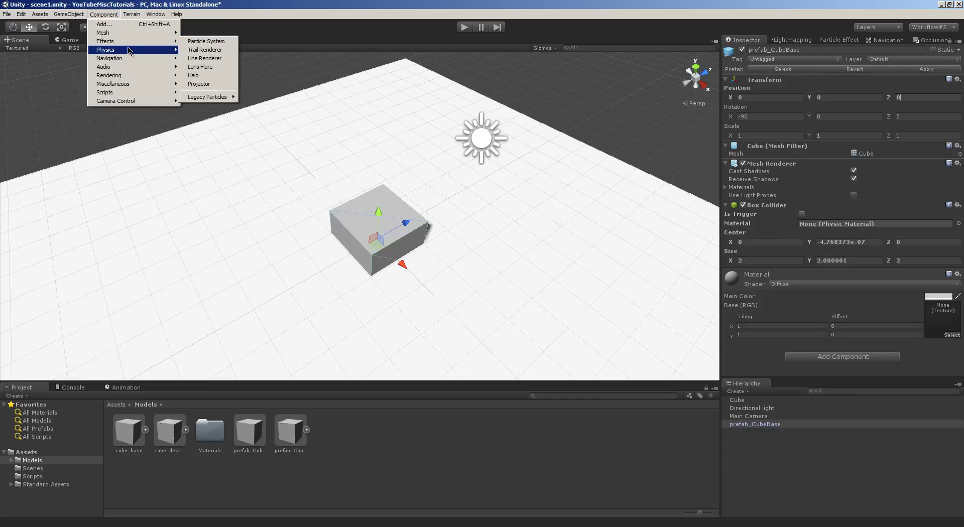
{"action": "mouse_move", "coordinate": [128, 50]}
{"action": "left_click", "coordinate": [211, 50]}
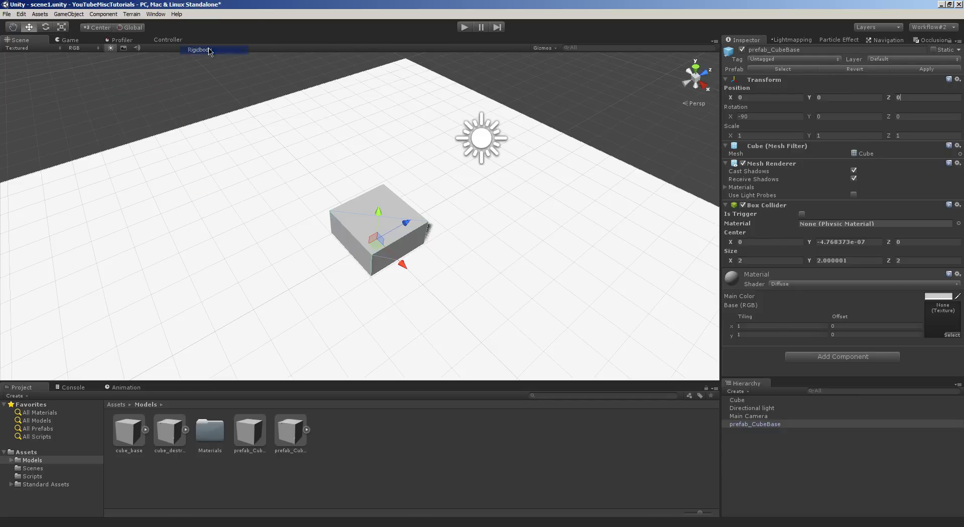
Attach the Destruction script, apply it to prefab_CubeBase, and lift the cube above the ground.
{"action": "left_click", "coordinate": [33, 476]}
{"action": "left_click_drag", "start_coordinate": [129, 433], "coordinate": [832, 361]}
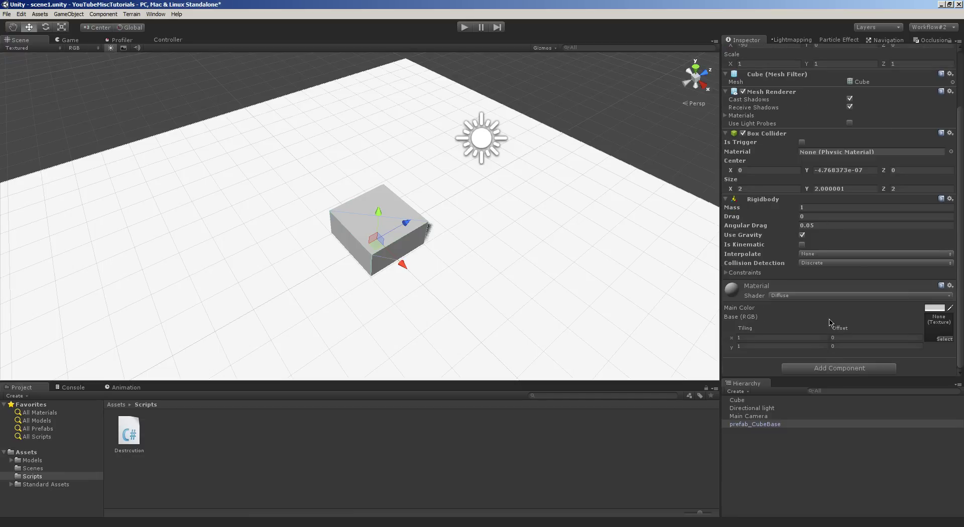
{"action": "scroll", "coordinate": [830, 322], "scroll_direction": "up", "scroll_amount": 3}
{"action": "scroll", "coordinate": [829, 322], "scroll_direction": "down", "scroll_amount": 3}
{"action": "left_click_drag", "start_coordinate": [131, 437], "coordinate": [764, 425]}
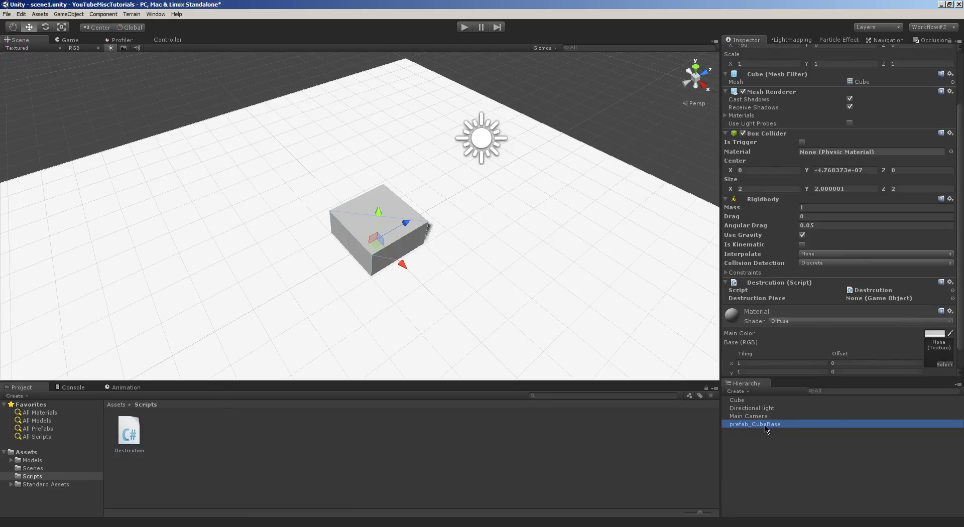
{"action": "scroll", "coordinate": [814, 322], "scroll_direction": "up", "scroll_amount": 4}
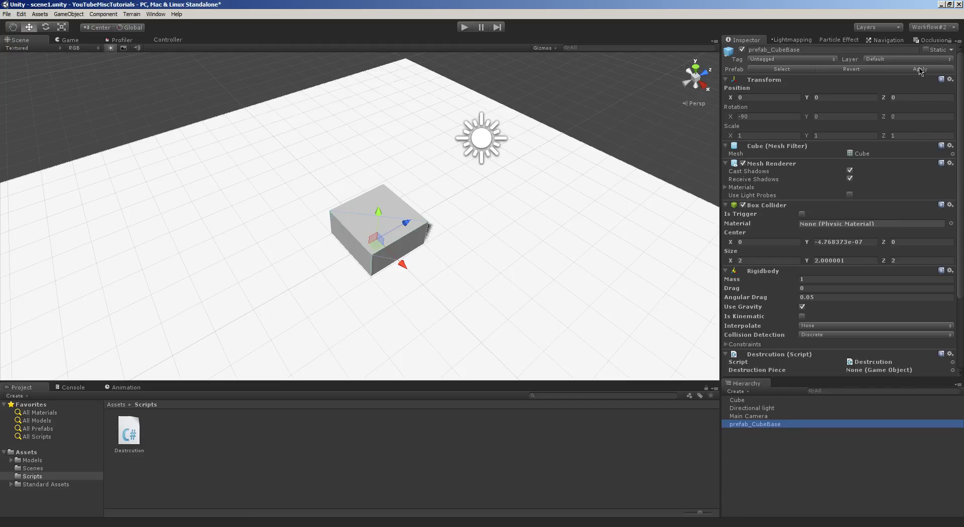
{"action": "left_click", "coordinate": [919, 70]}
{"action": "scroll", "coordinate": [730, 331], "scroll_direction": "down", "scroll_amount": 4}
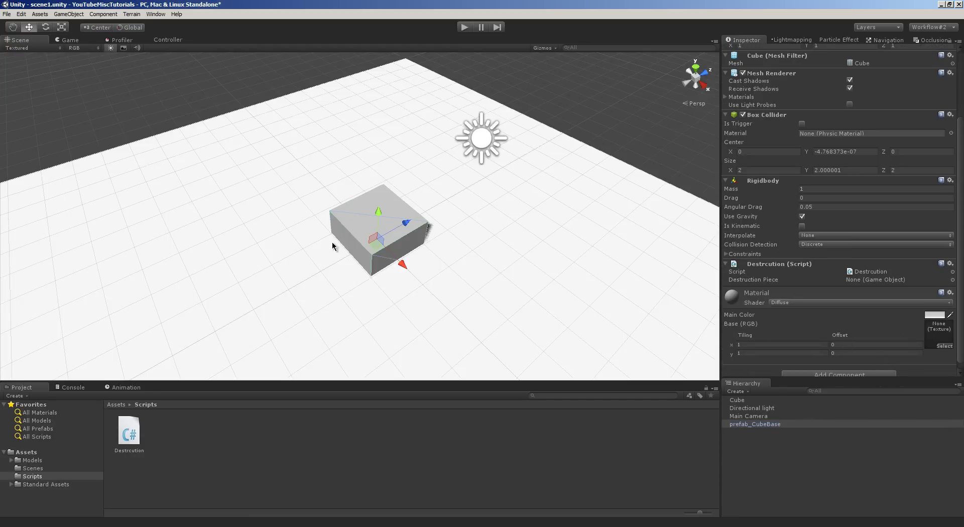
{"action": "left_click_drag", "start_coordinate": [378, 219], "coordinate": [388, 177]}
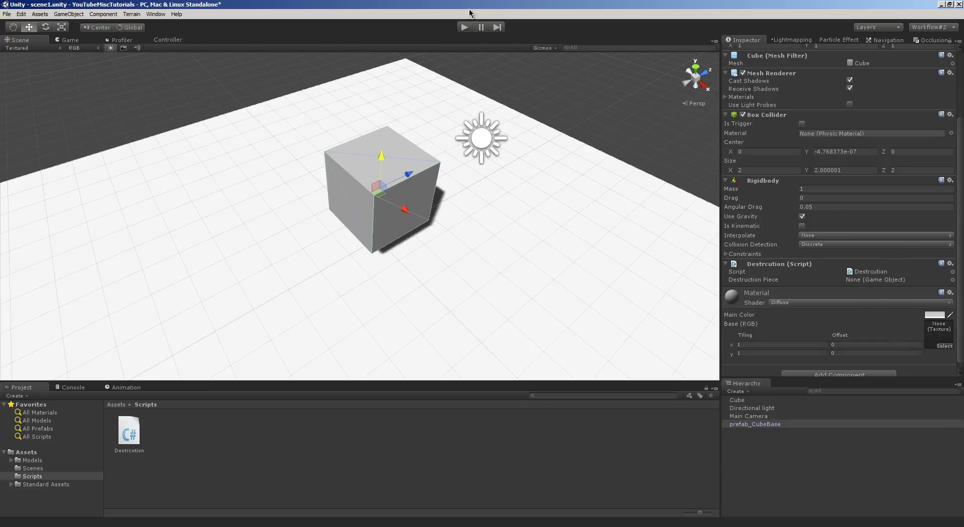
Play-test, view and clear the unassigned destructionPiece errors in the Console, then stop playing.
{"action": "left_click", "coordinate": [465, 27]}
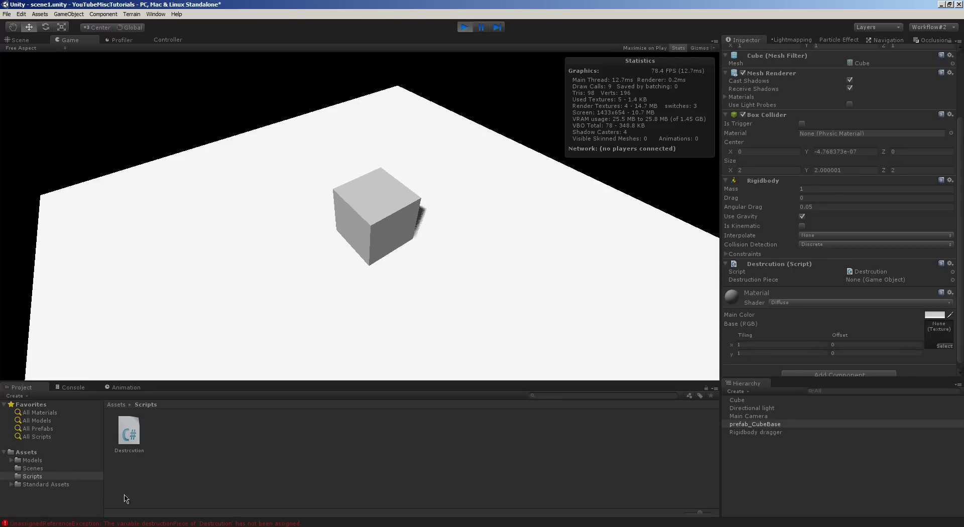
{"action": "left_click", "coordinate": [71, 388]}
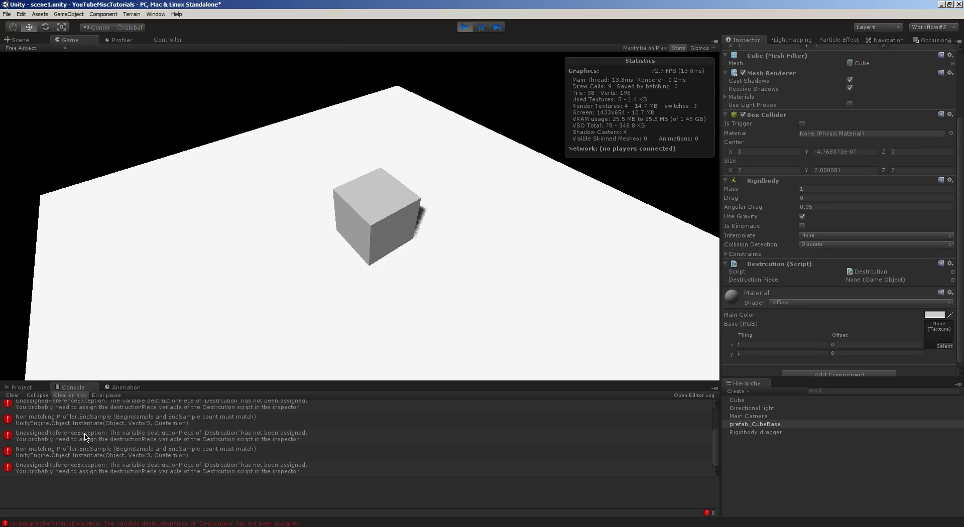
{"action": "left_click", "coordinate": [12, 396]}
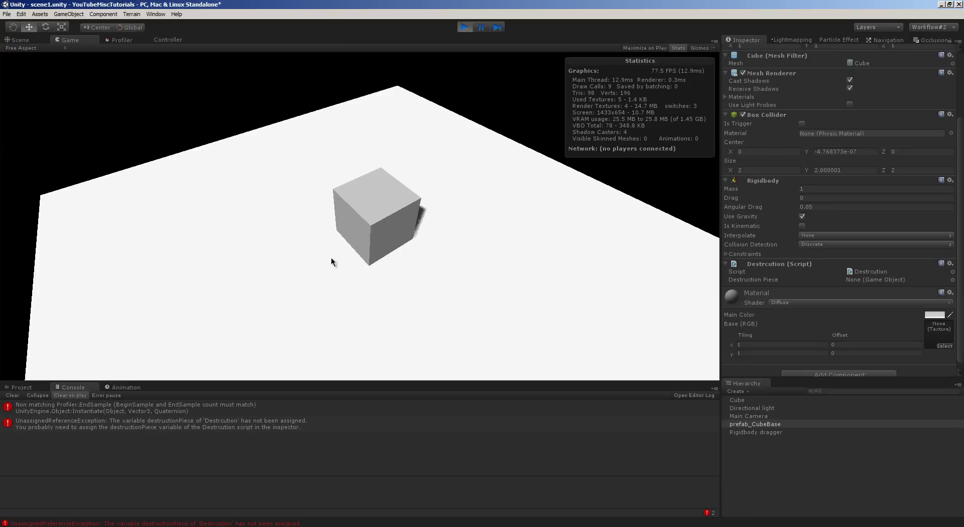
{"action": "left_click", "coordinate": [12, 396]}
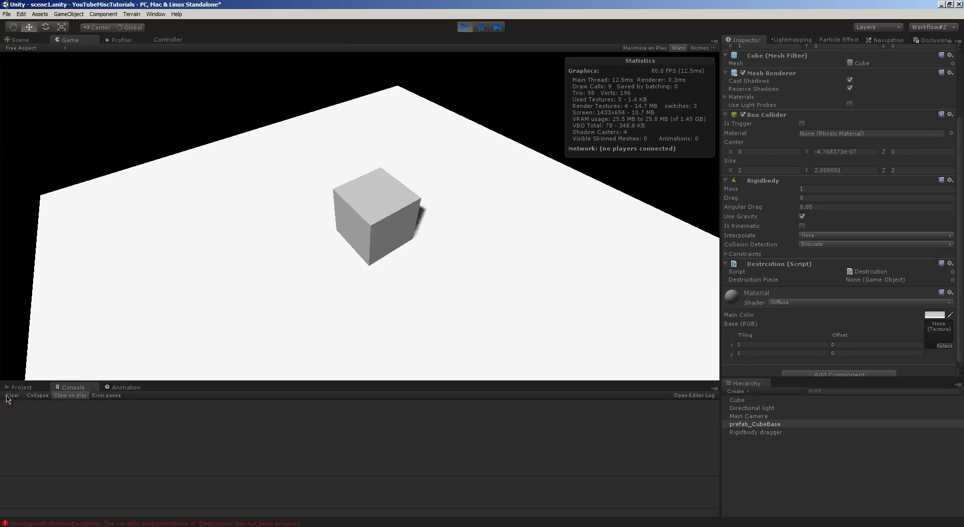
{"action": "left_click", "coordinate": [464, 27]}
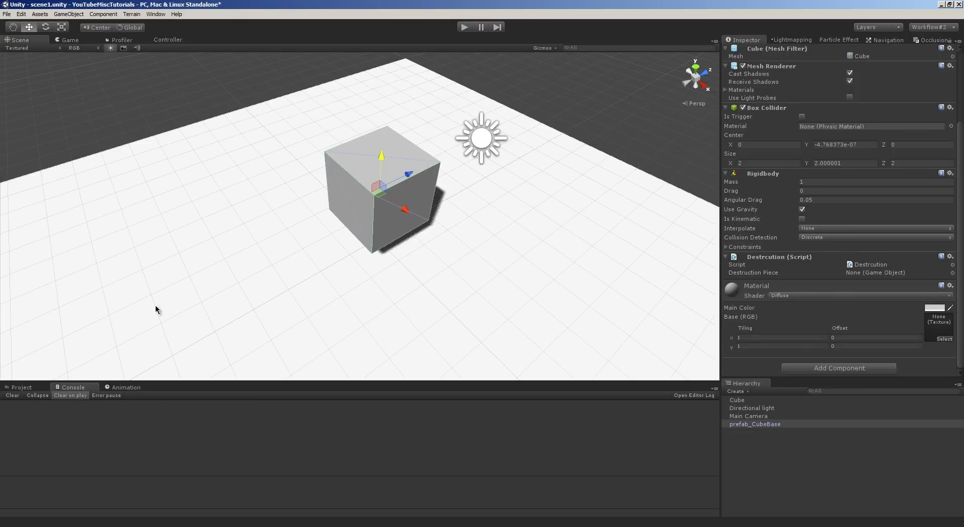
Drag prefab_CubeDestroyed from Models into the cube's Destruction Piece field.
{"action": "left_click", "coordinate": [20, 389]}
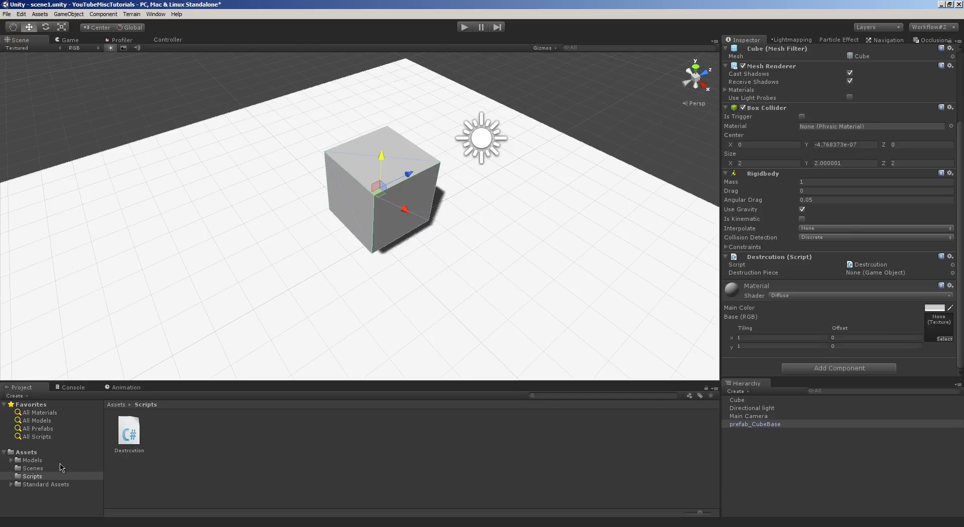
{"action": "left_click", "coordinate": [31, 460]}
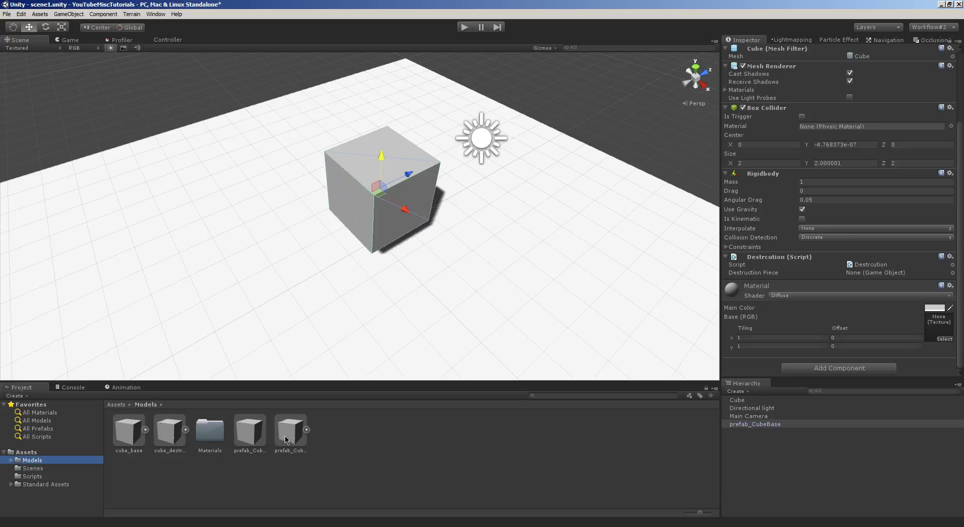
{"action": "left_click_drag", "start_coordinate": [287, 440], "coordinate": [907, 275]}
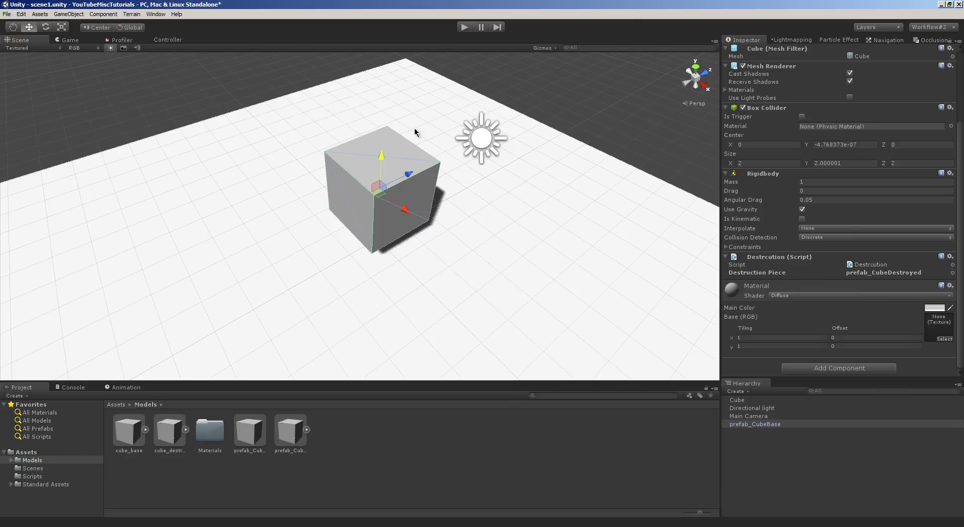
Play-test in the Game view, shattering the cube and tossing its fragments, then stop.
{"action": "left_click", "coordinate": [73, 41]}
{"action": "left_click", "coordinate": [467, 29]}
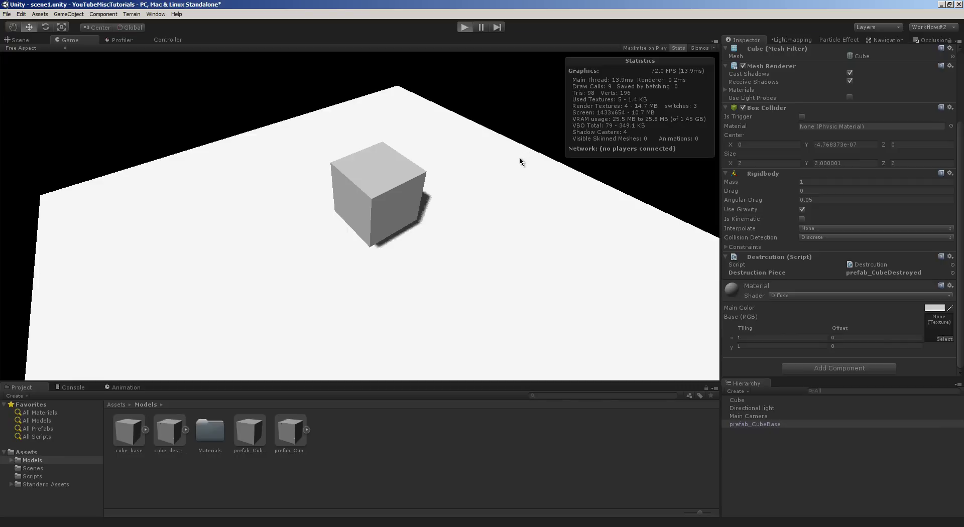
{"action": "left_click", "coordinate": [380, 211]}
{"action": "left_click_drag", "start_coordinate": [318, 251], "coordinate": [352, 271]}
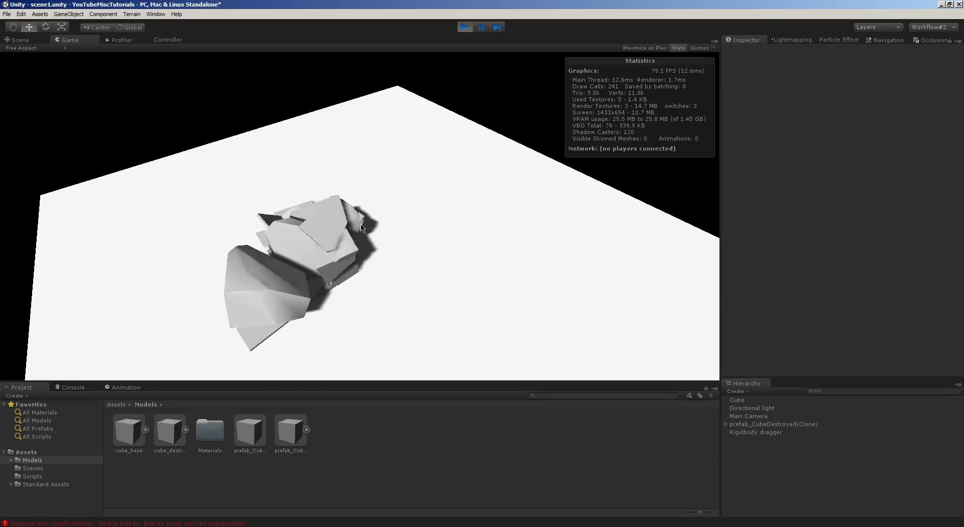
{"action": "left_click", "coordinate": [465, 28]}
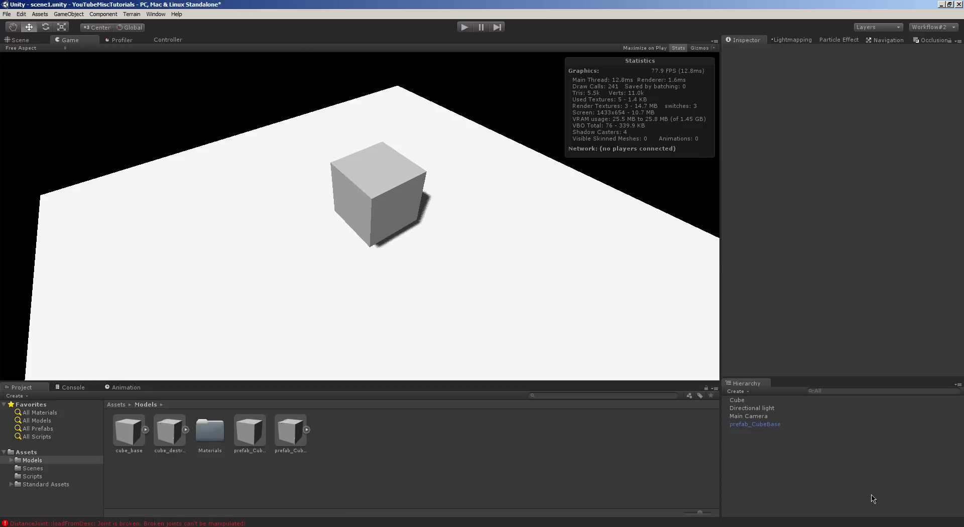
Set prefab_CubeBase's Position Y to 0 and apply the change to the prefab.
{"action": "left_click", "coordinate": [781, 425]}
{"action": "left_click", "coordinate": [838, 93]}
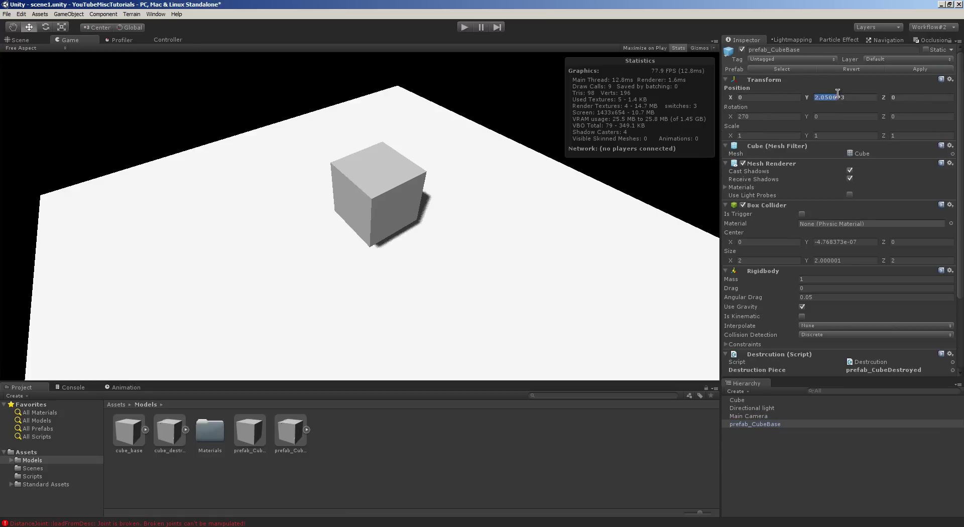
{"action": "type", "text": "0"}
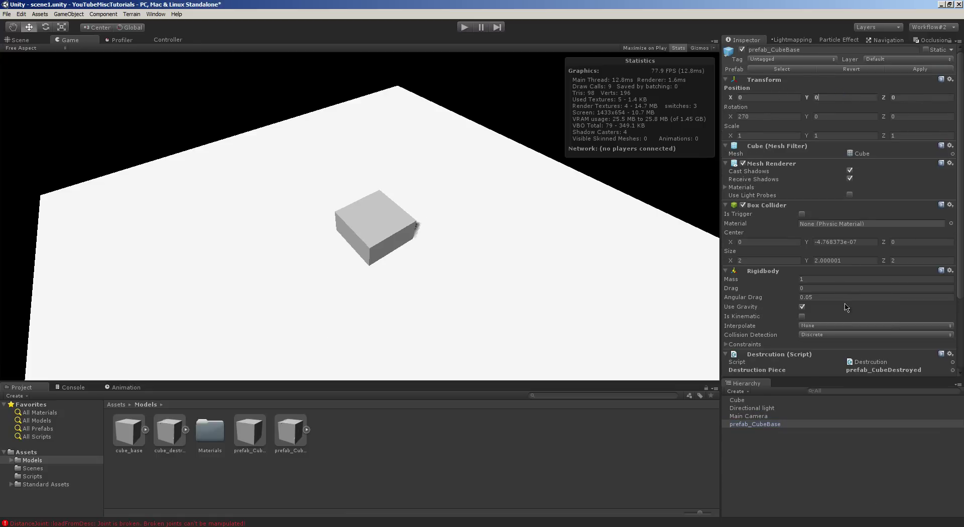
{"action": "left_click", "coordinate": [921, 71]}
Lift the cube above the ground, clear the joint errors, and play-test the shatter again.
{"action": "left_click", "coordinate": [20, 41]}
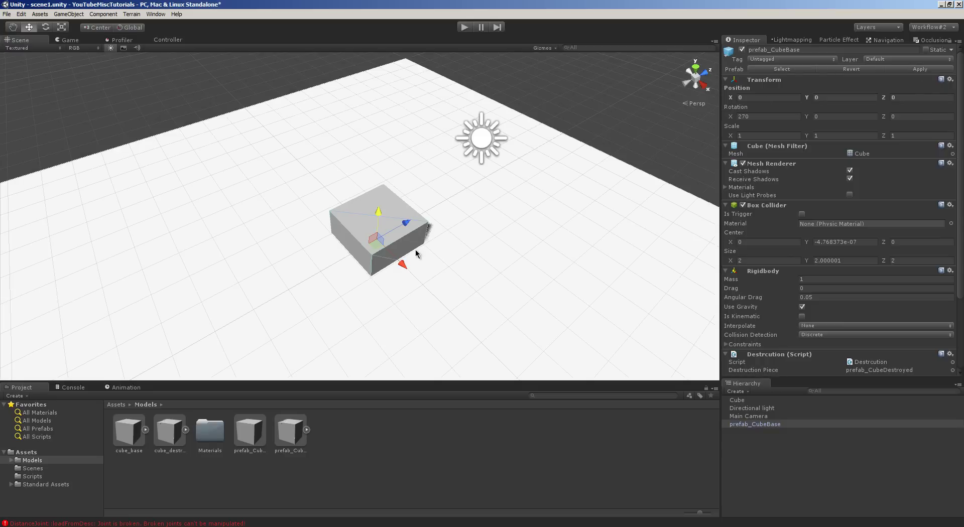
{"action": "left_click_drag", "start_coordinate": [383, 217], "coordinate": [384, 191]}
{"action": "left_click", "coordinate": [70, 40]}
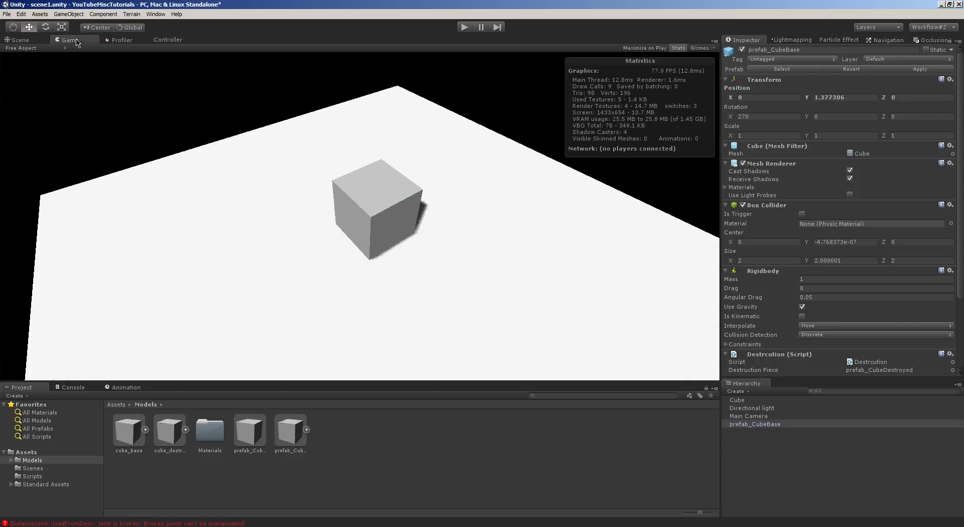
{"action": "left_click", "coordinate": [291, 433]}
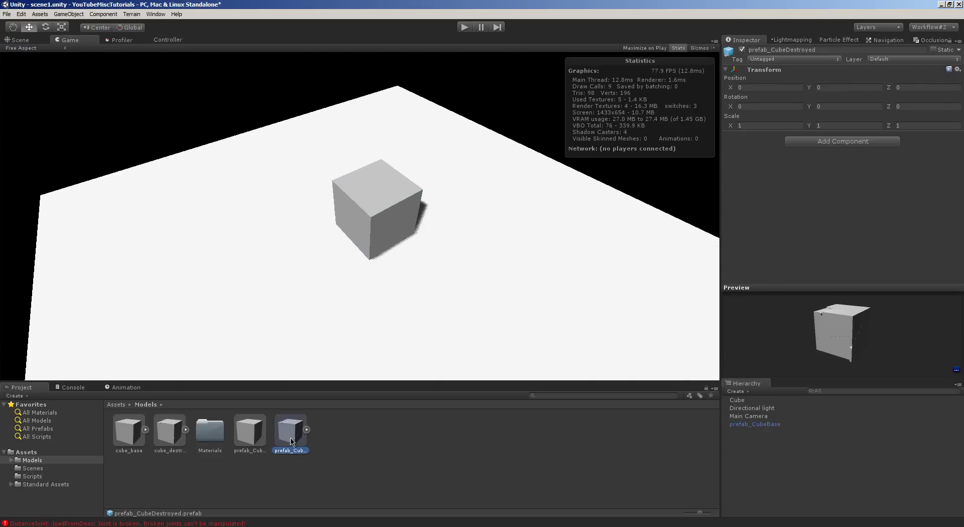
{"action": "left_click", "coordinate": [71, 387]}
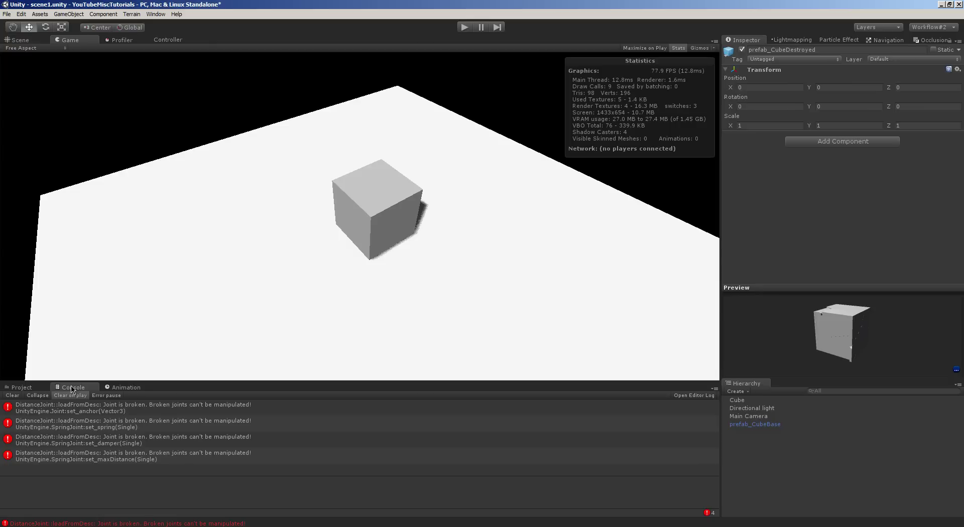
{"action": "left_click", "coordinate": [15, 396]}
{"action": "left_click", "coordinate": [37, 388]}
{"action": "left_click", "coordinate": [465, 27]}
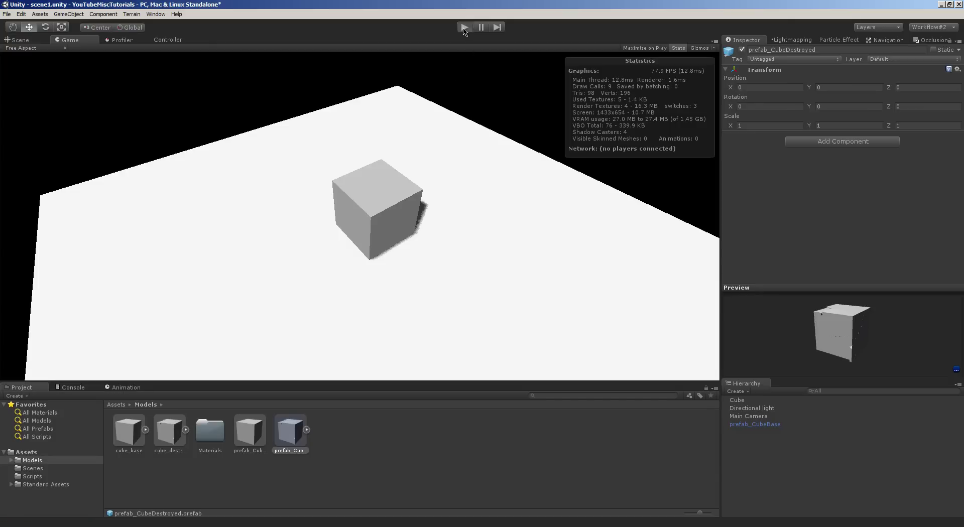
{"action": "left_click", "coordinate": [395, 214]}
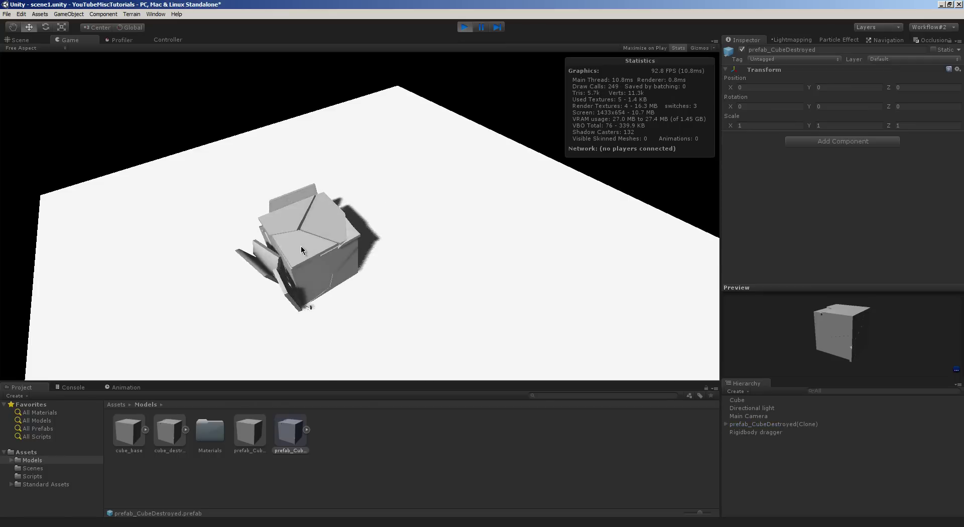
{"action": "left_click", "coordinate": [464, 27]}
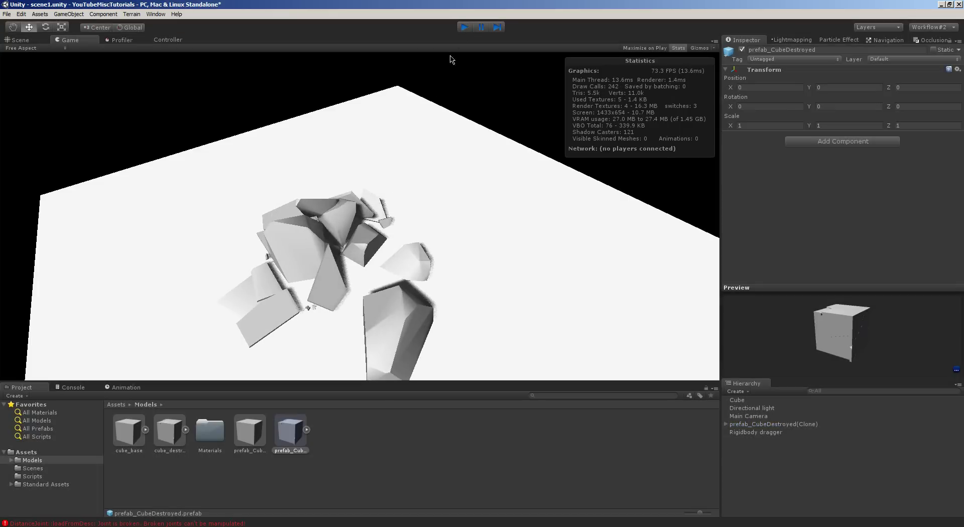
Expand prefab_CubeDestroyed and reset the Transform of piece Cube_cell_007_cell_004_cell_002.
{"action": "left_click", "coordinate": [239, 439]}
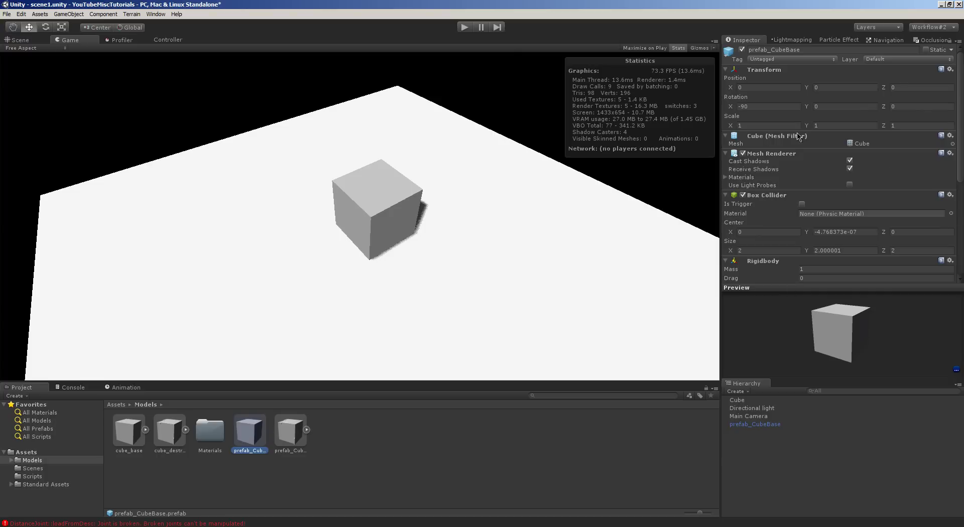
{"action": "left_click", "coordinate": [290, 433]}
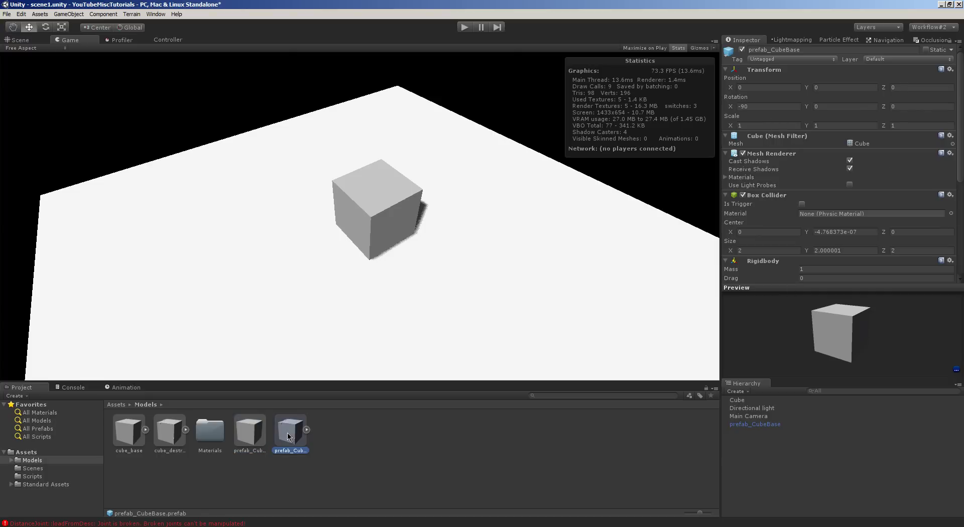
{"action": "left_click", "coordinate": [742, 433]}
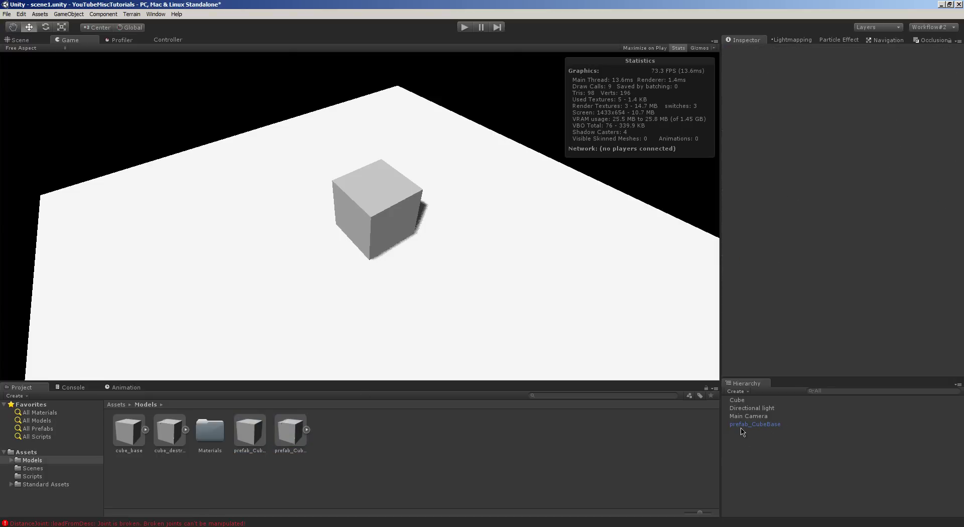
{"action": "left_click", "coordinate": [307, 430]}
{"action": "left_click", "coordinate": [325, 432]}
{"action": "left_click", "coordinate": [383, 437]}
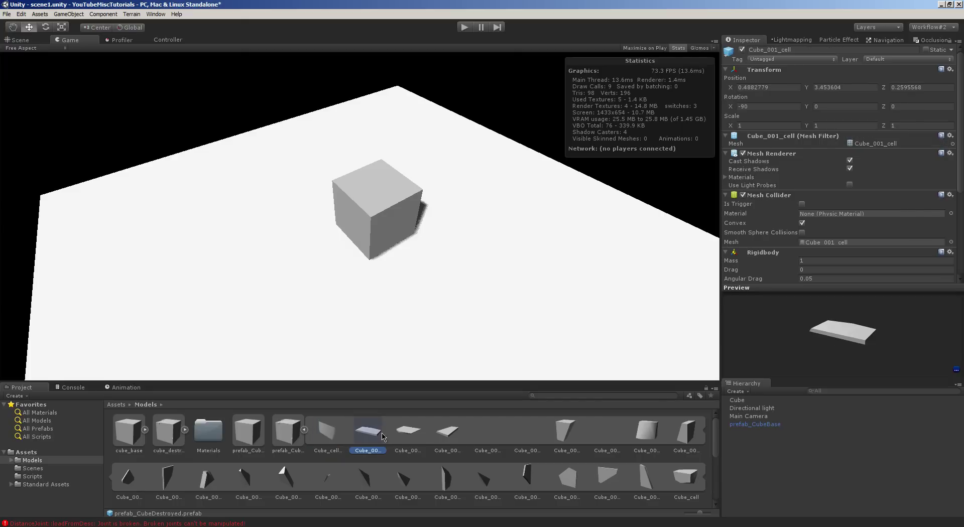
{"action": "left_click", "coordinate": [335, 450]}
{"action": "right_click", "coordinate": [762, 71]}
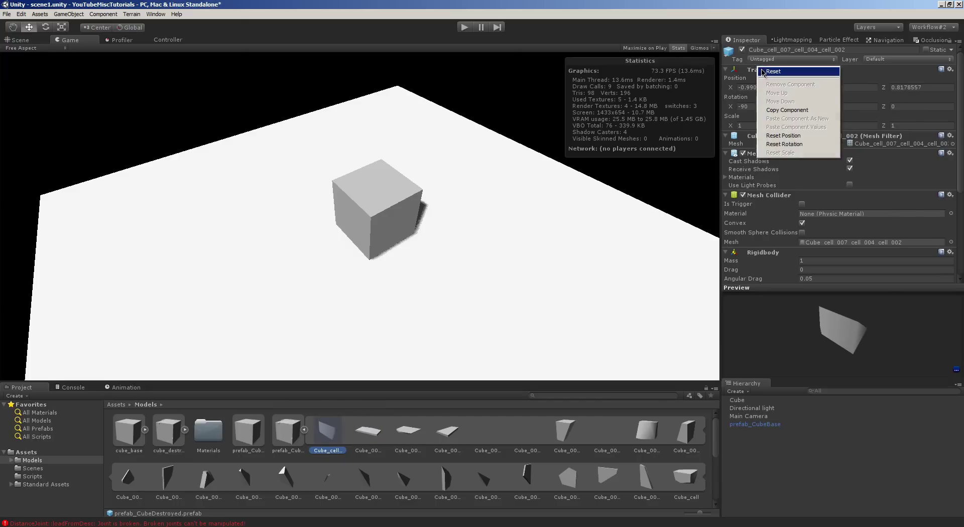
{"action": "left_click", "coordinate": [773, 72]}
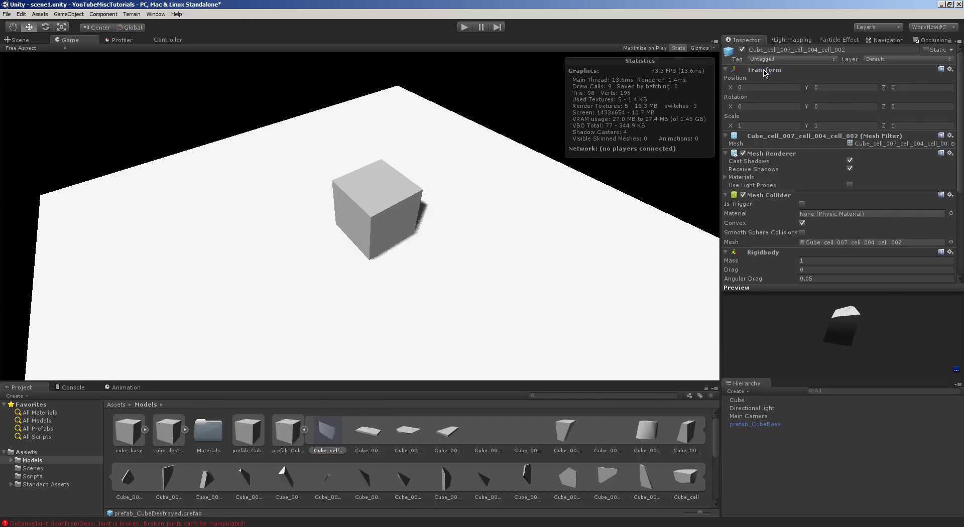
Inspect other debris pieces such as Cube_001_cell_001, then collapse the prefab's piece list.
{"action": "left_click", "coordinate": [369, 437]}
{"action": "left_click", "coordinate": [397, 435]}
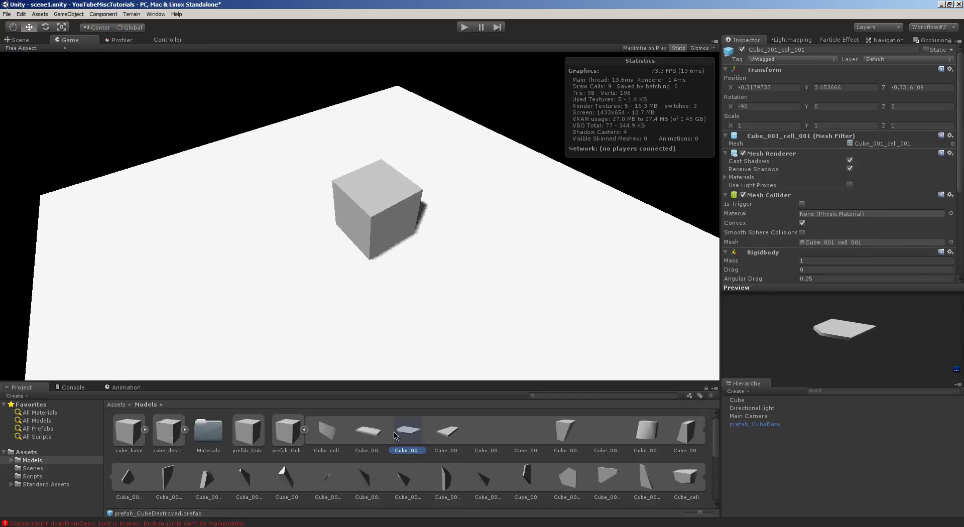
{"action": "left_click", "coordinate": [368, 435]}
{"action": "left_click", "coordinate": [327, 433]}
{"action": "left_click", "coordinate": [289, 435]}
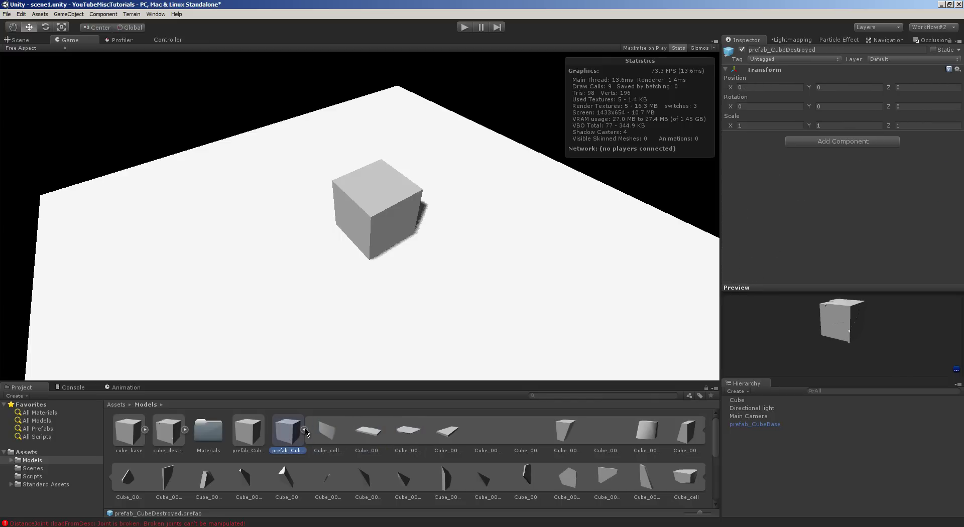
{"action": "left_click", "coordinate": [305, 431]}
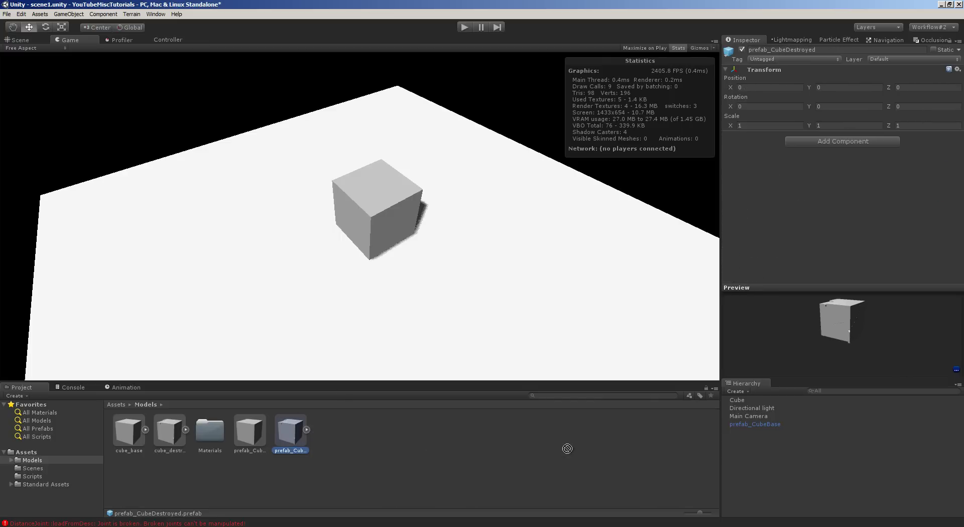
Place prefab_CubeDestroyed in the scene and delete the prefab_CubeBase instance.
{"action": "left_click_drag", "start_coordinate": [568, 449], "coordinate": [838, 494]}
{"action": "left_click", "coordinate": [18, 41]}
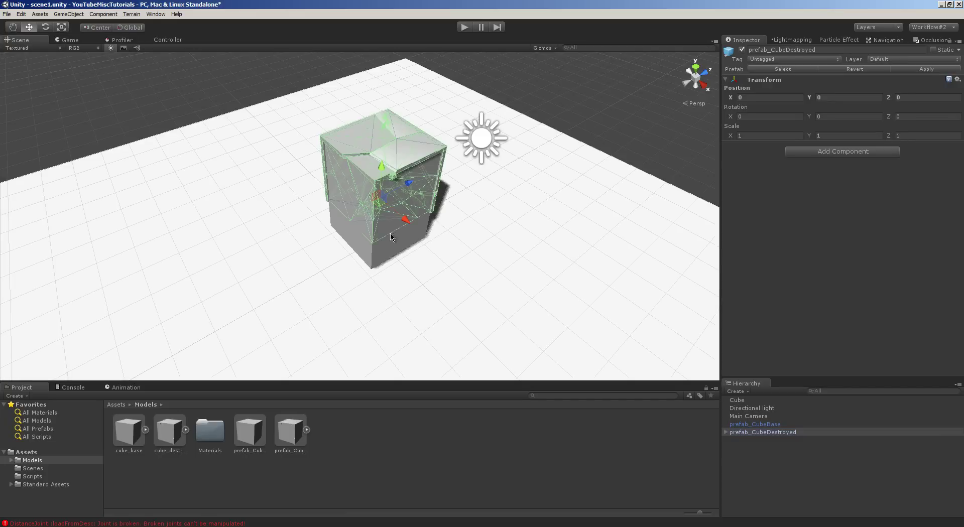
{"action": "left_click", "coordinate": [394, 237]}
{"action": "key", "text": "Delete"}
{"action": "left_click", "coordinate": [404, 175]}
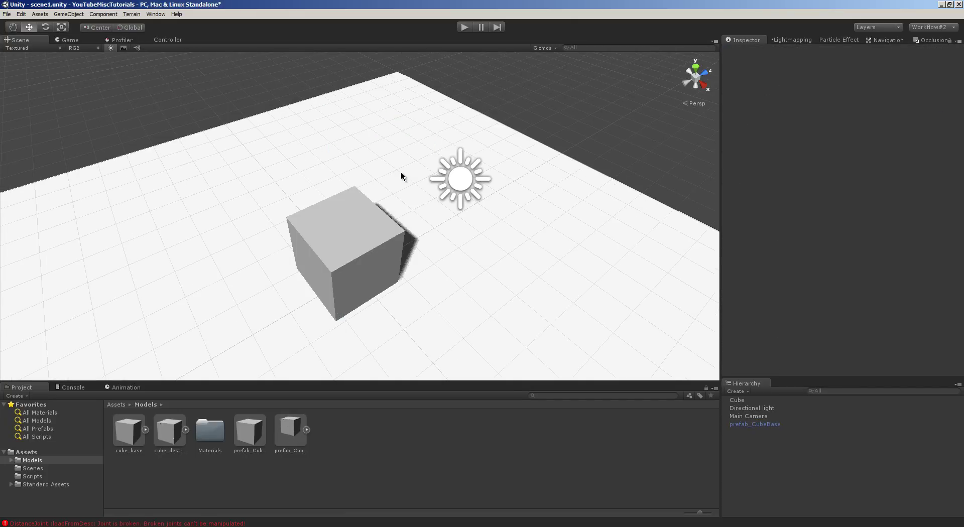
Start play with Ctrl+P, shatter the cube, and fling its fragments across the floor.
{"action": "key", "text": "ctrl+p"}
{"action": "left_click_drag", "start_coordinate": [309, 269], "coordinate": [308, 147]}
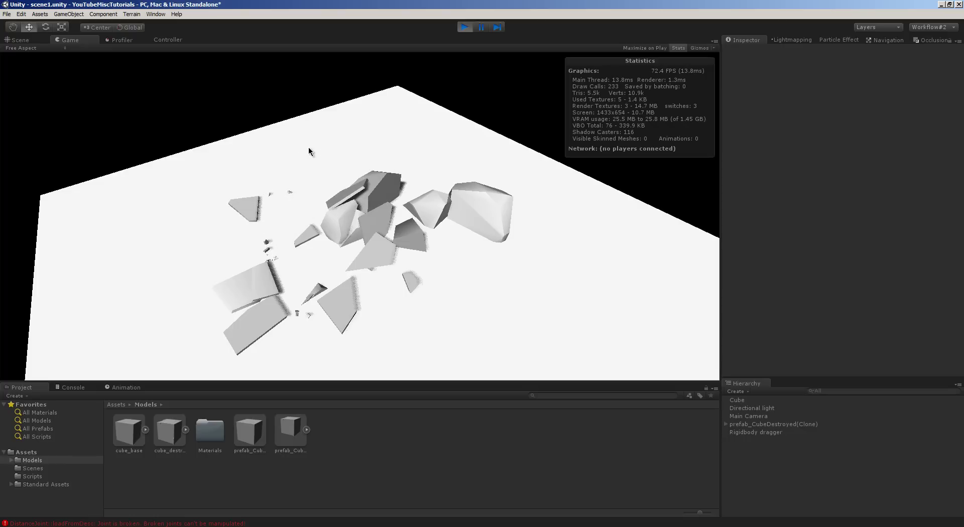
{"action": "left_click_drag", "start_coordinate": [266, 296], "coordinate": [335, 95]}
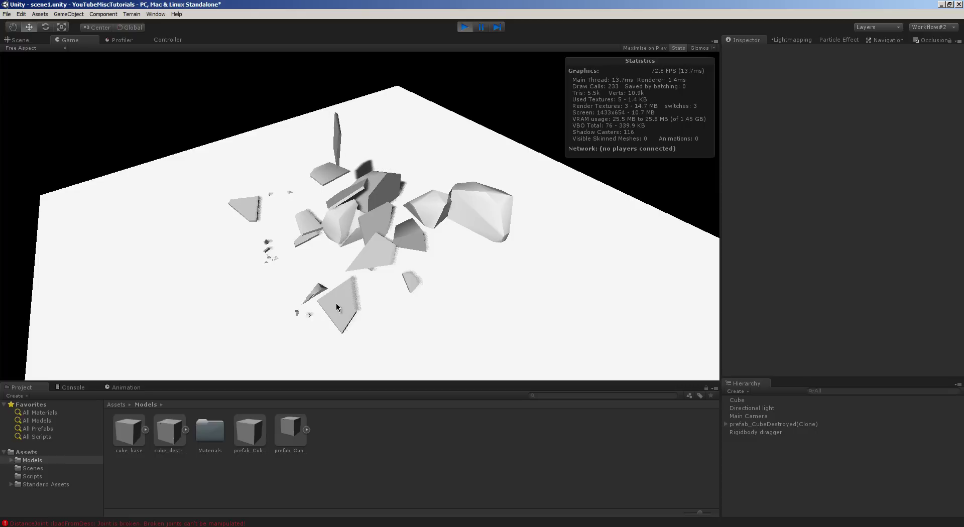
{"action": "left_click_drag", "start_coordinate": [336, 303], "coordinate": [351, 106]}
{"action": "left_click_drag", "start_coordinate": [483, 191], "coordinate": [391, 233]}
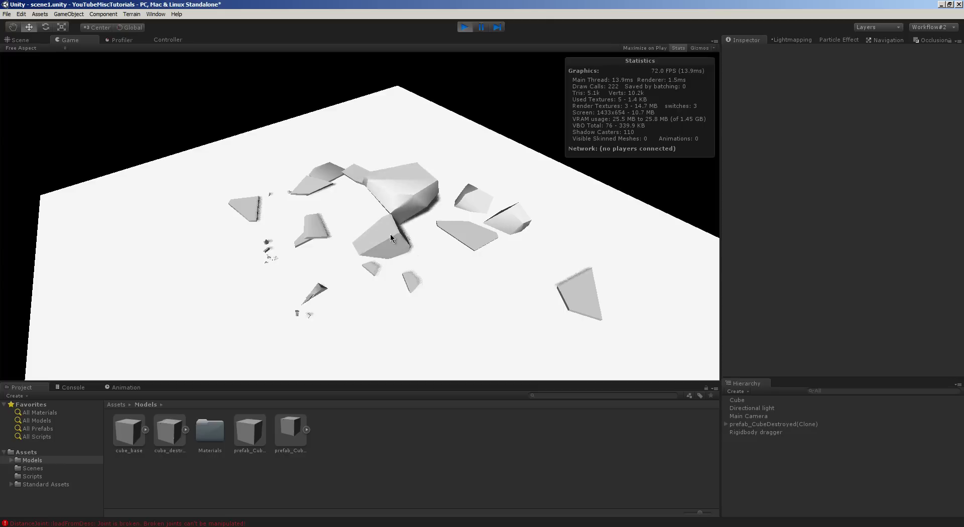